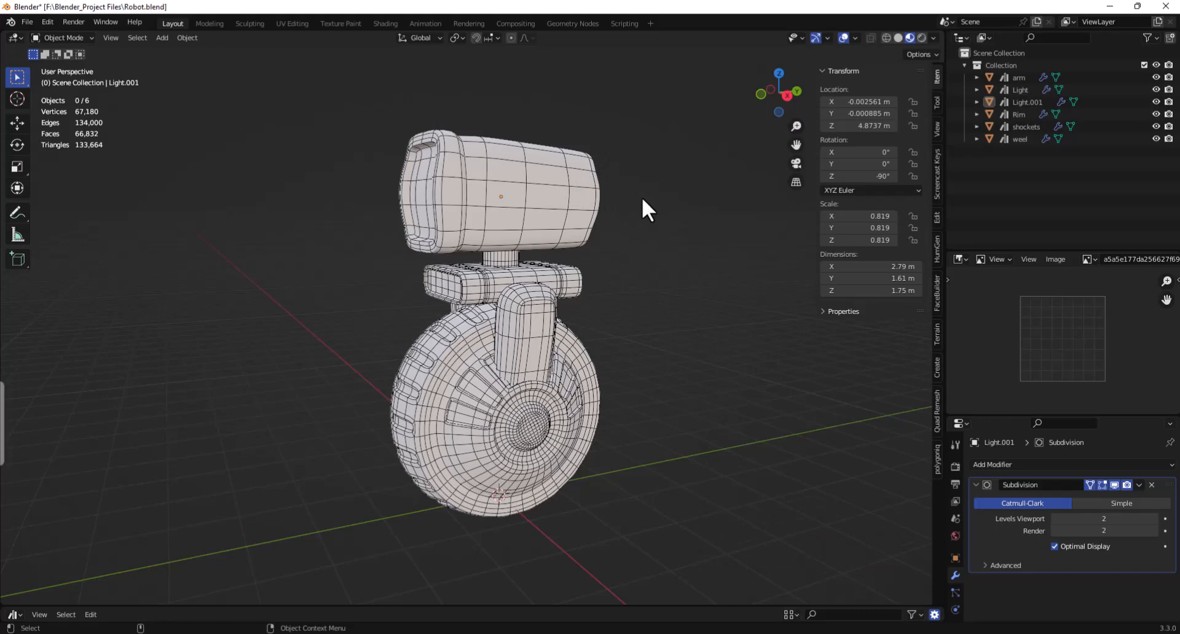
Step: Reveal the asset browser below the viewport and reduce it to a narrow strip that keeps the robot model in view
drag(677, 608, 741, 456)
scroll(592, 189, down, 2)
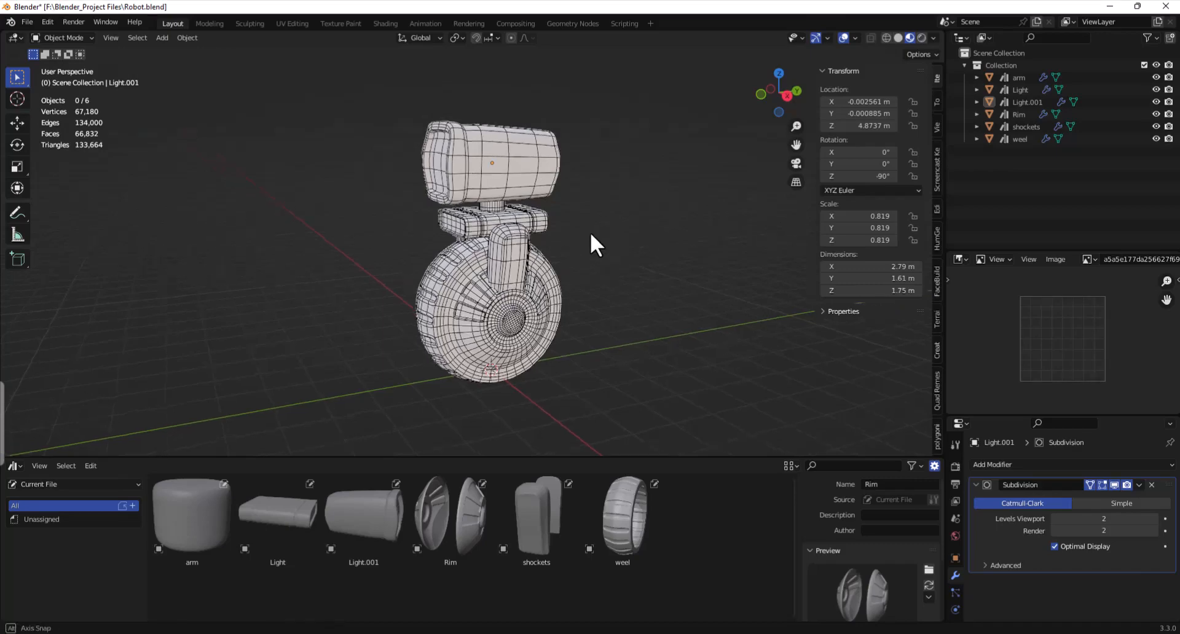
middle_drag(590, 231, 500, 369)
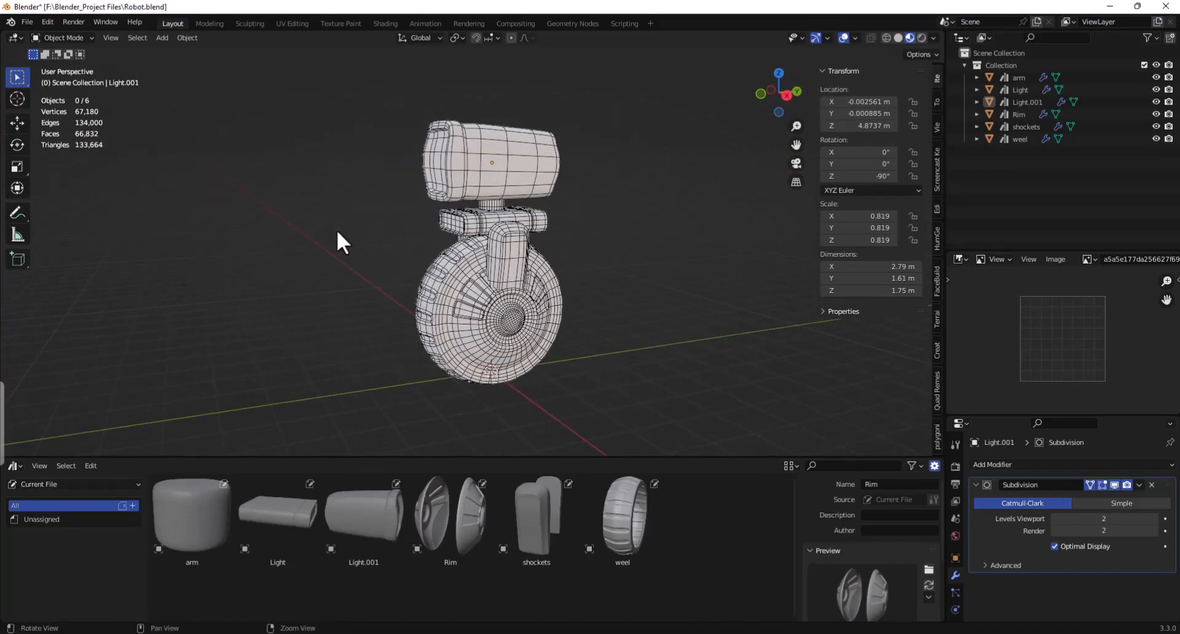
middle_drag(598, 343, 572, 217)
scroll(572, 216, up, 3)
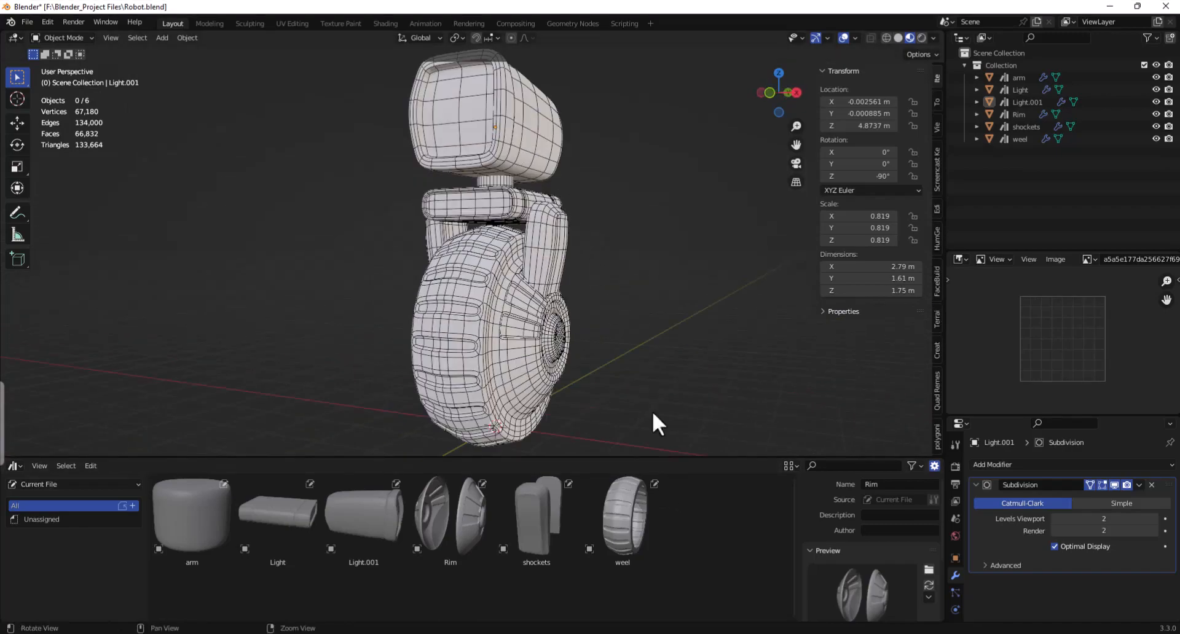
drag(666, 458, 667, 561)
middle_drag(666, 561, 591, 462)
scroll(504, 323, up, 2)
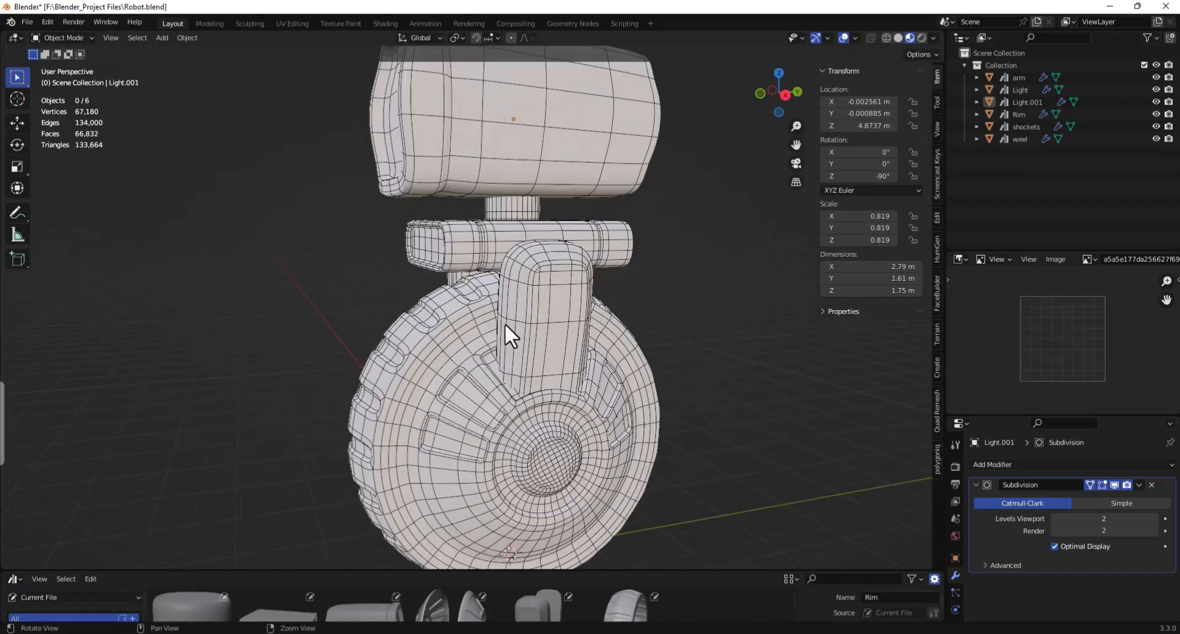
shift+middle_drag(504, 304, 535, 311)
scroll(511, 327, down, 3)
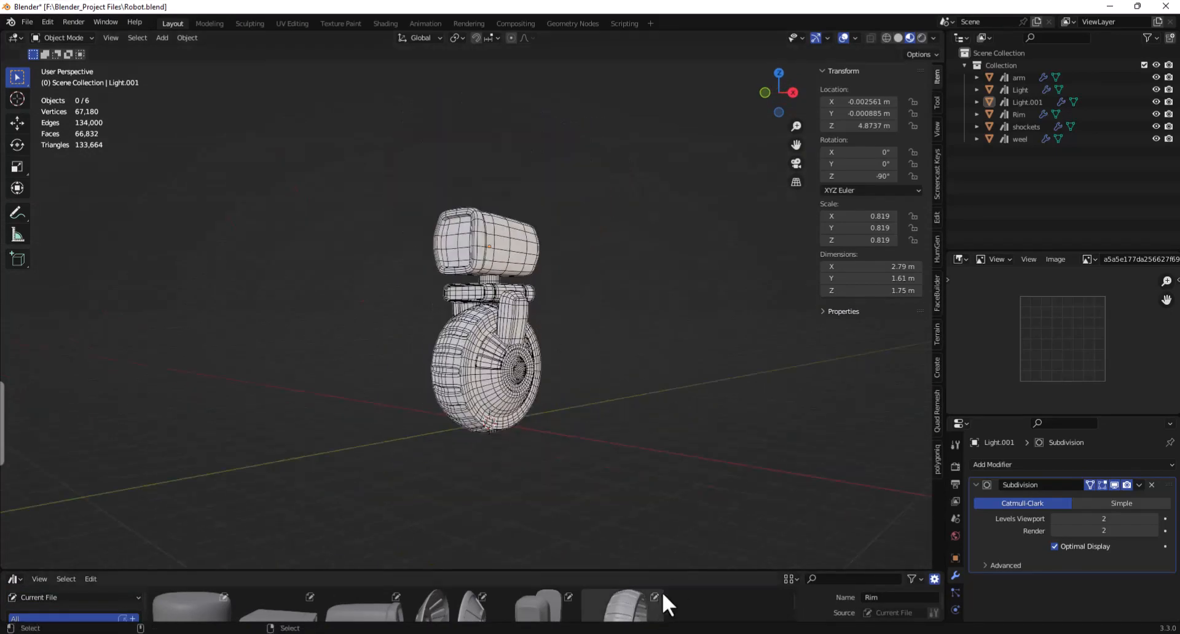
drag(668, 570, 662, 548)
middle_drag(695, 396, 670, 406)
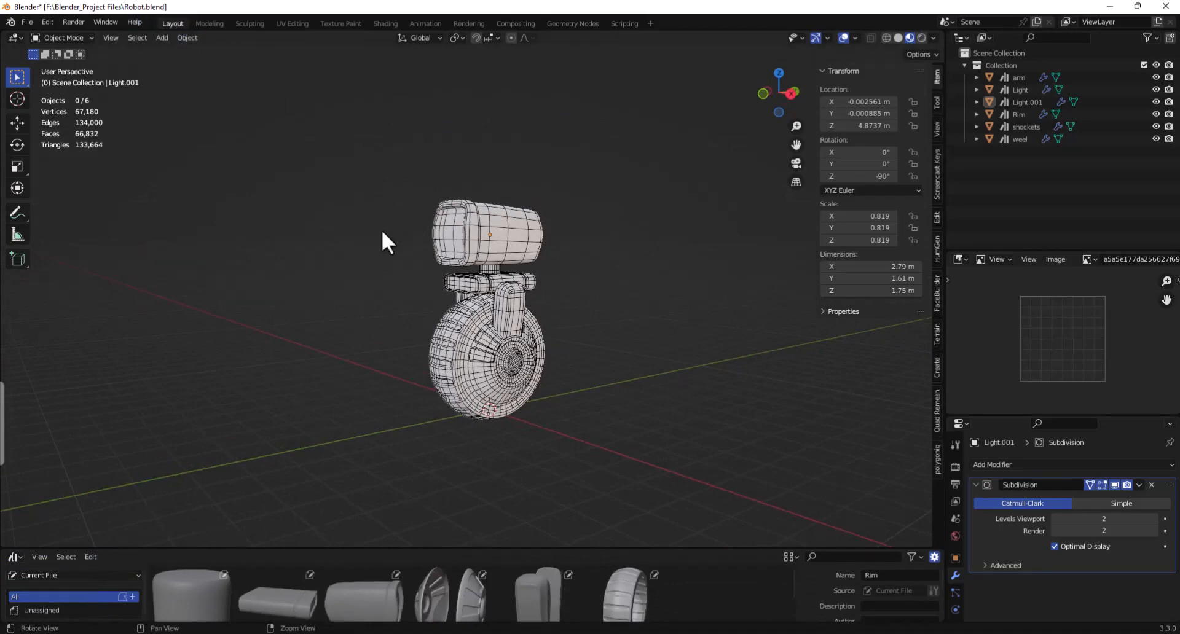
Step: Hide the viewport's transform sidebar and enlarge the Properties editor over the image editor area, with the robot's head selected
middle_drag(382, 242, 559, 286)
click(537, 219)
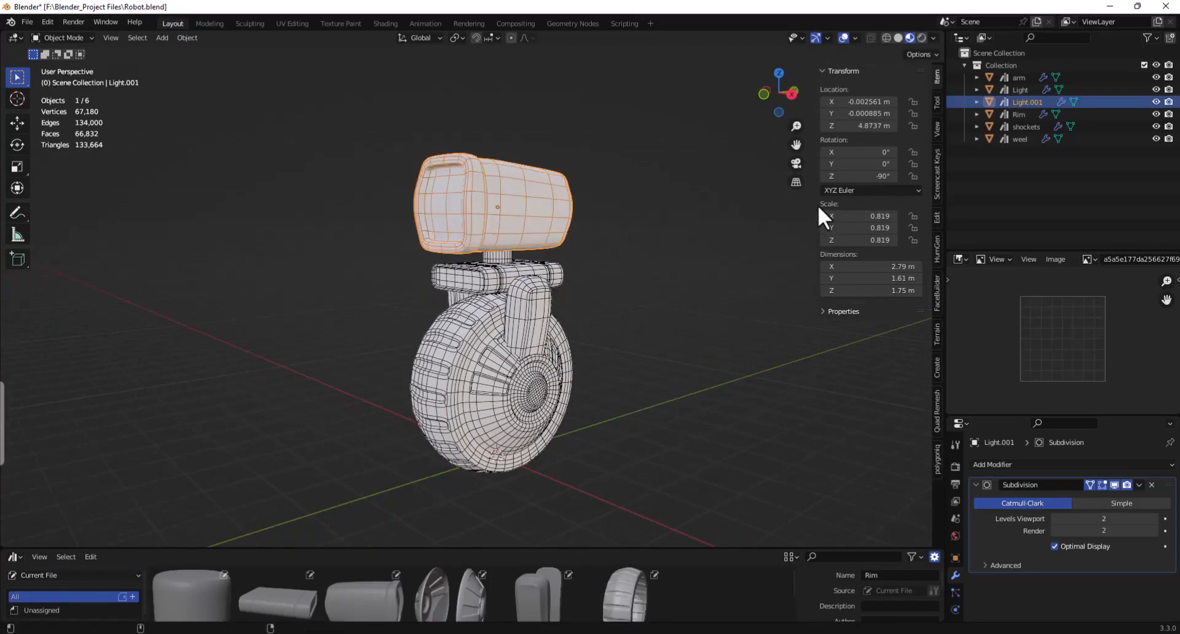
key(n)
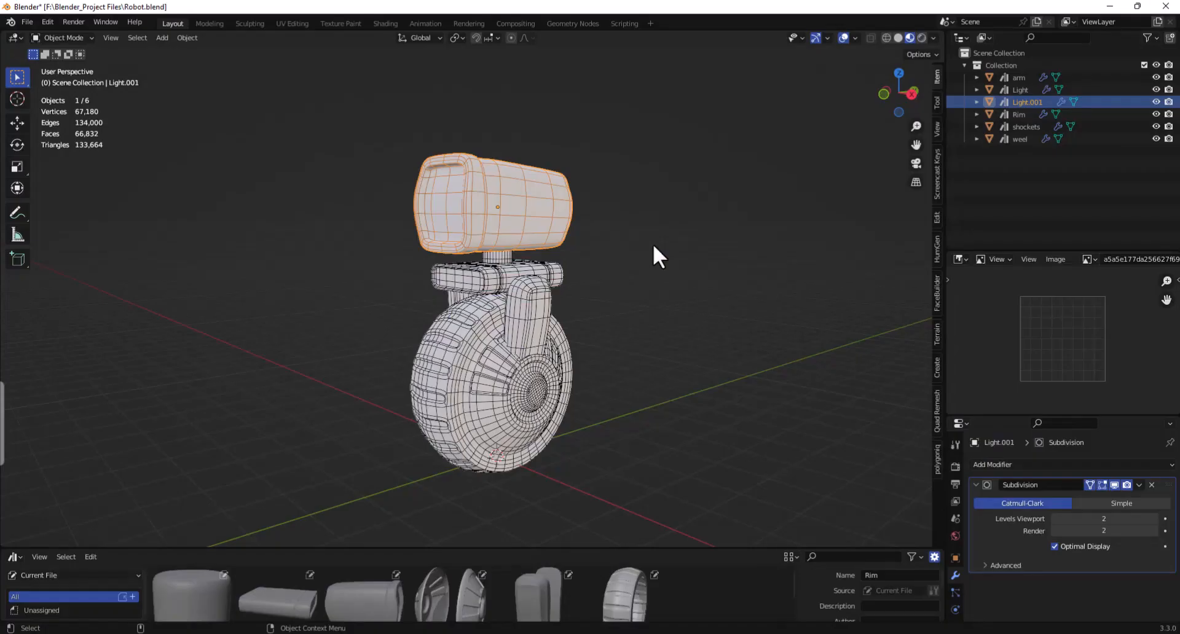
middle_drag(639, 244, 522, 227)
scroll(501, 215, up, 3)
alt+middle_drag(685, 252, 672, 278)
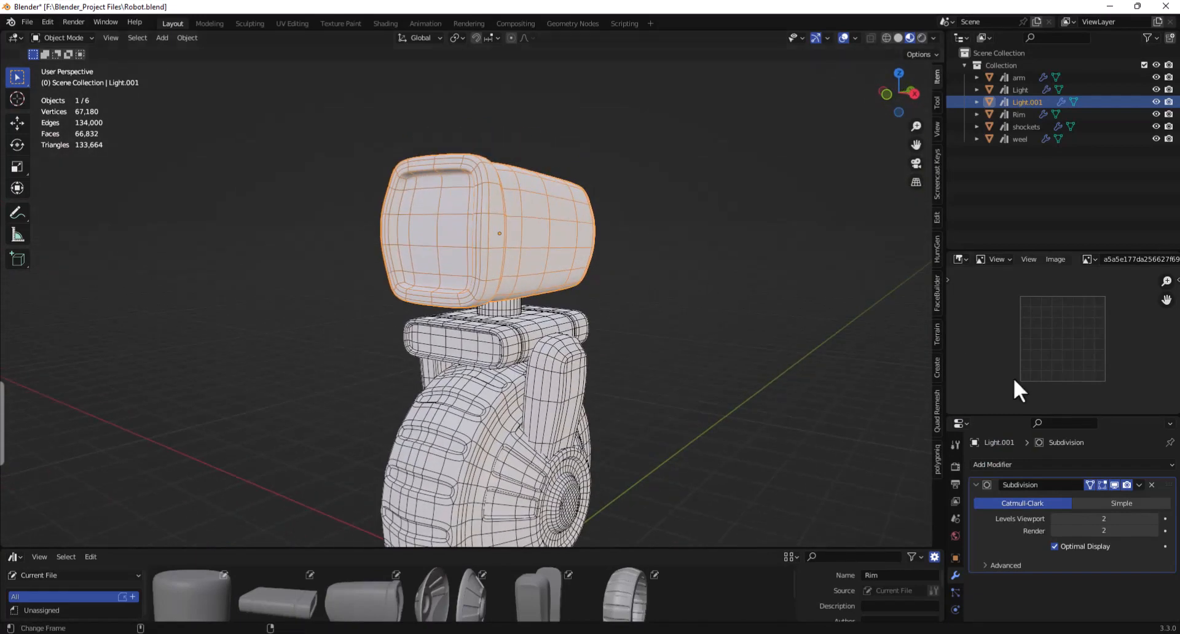
drag(1002, 416, 1007, 250)
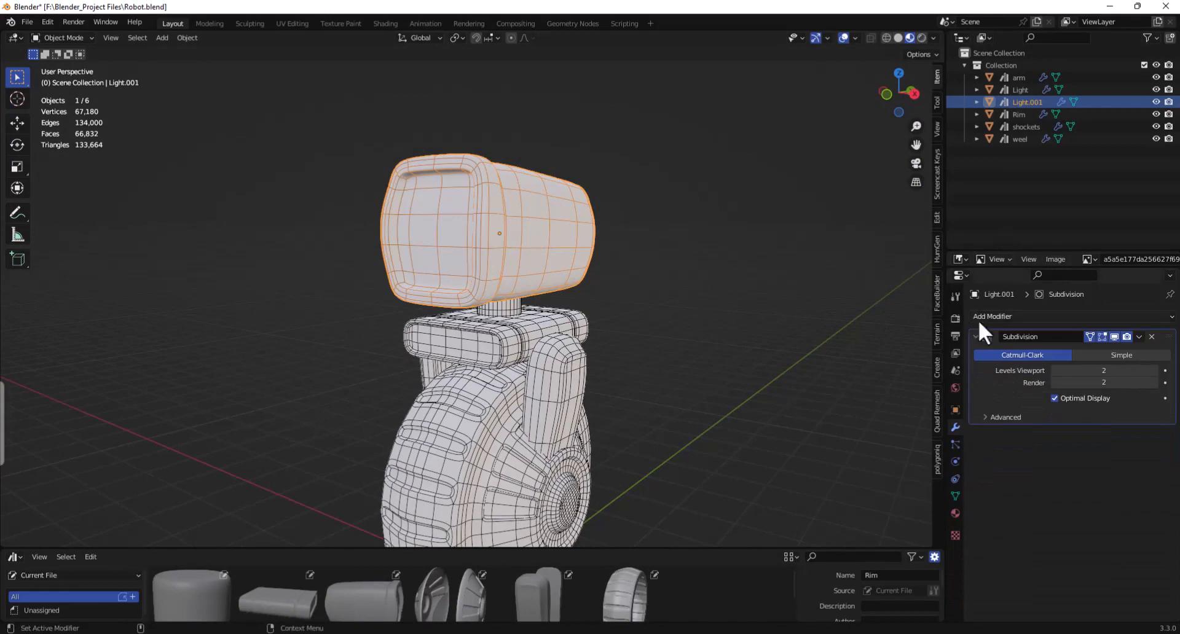
Step: Examine the robot's separate parts one at a time, including the head, neck platform, side sockets and wheel rim
click(708, 252)
click(547, 227)
scroll(702, 277, down, 1)
middle_drag(702, 278, 499, 307)
click(519, 319)
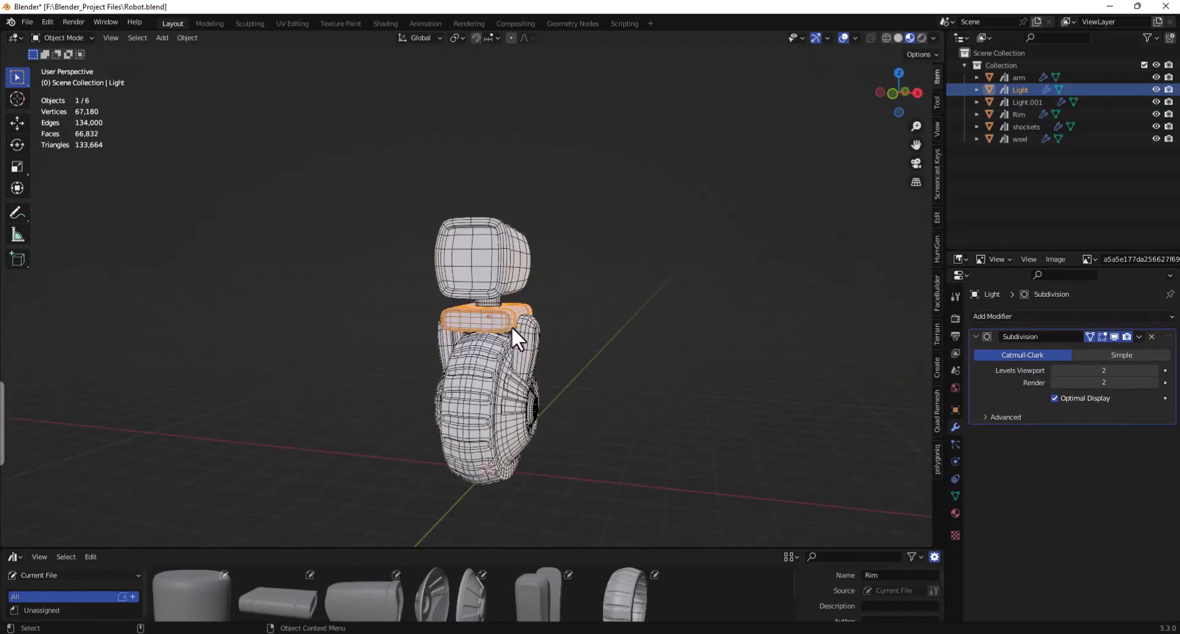
click(518, 340)
click(486, 357)
middle_drag(506, 414, 469, 374)
click(469, 328)
middle_drag(468, 329, 413, 285)
scroll(441, 276, up, 3)
click(482, 245)
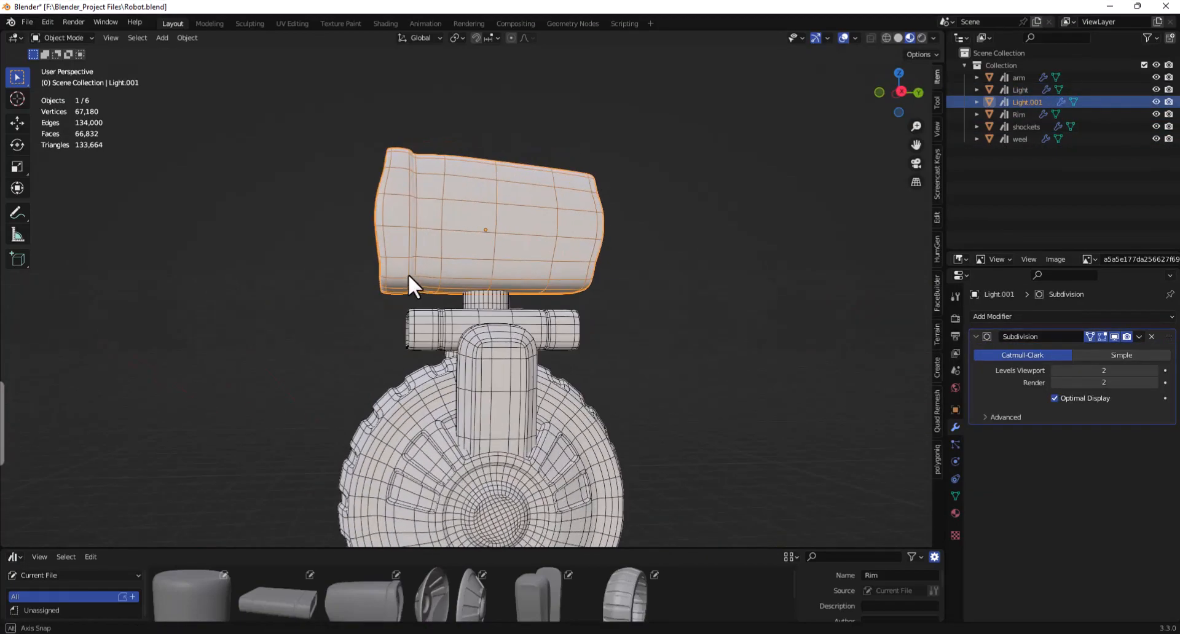
click(497, 372)
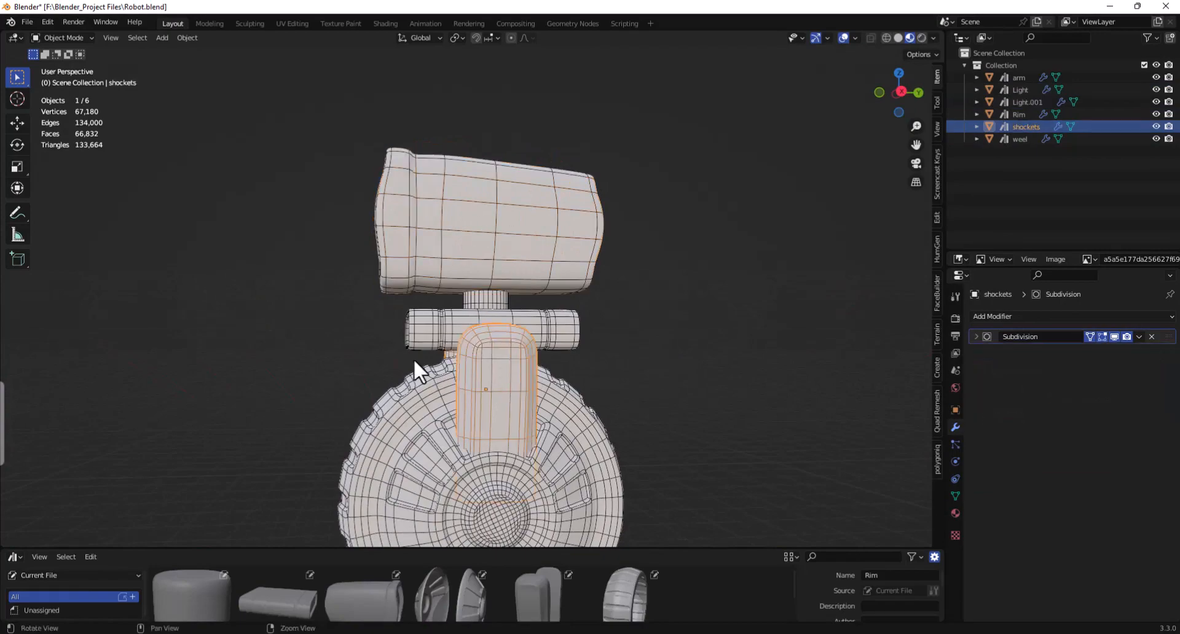
middle_drag(414, 361, 536, 359)
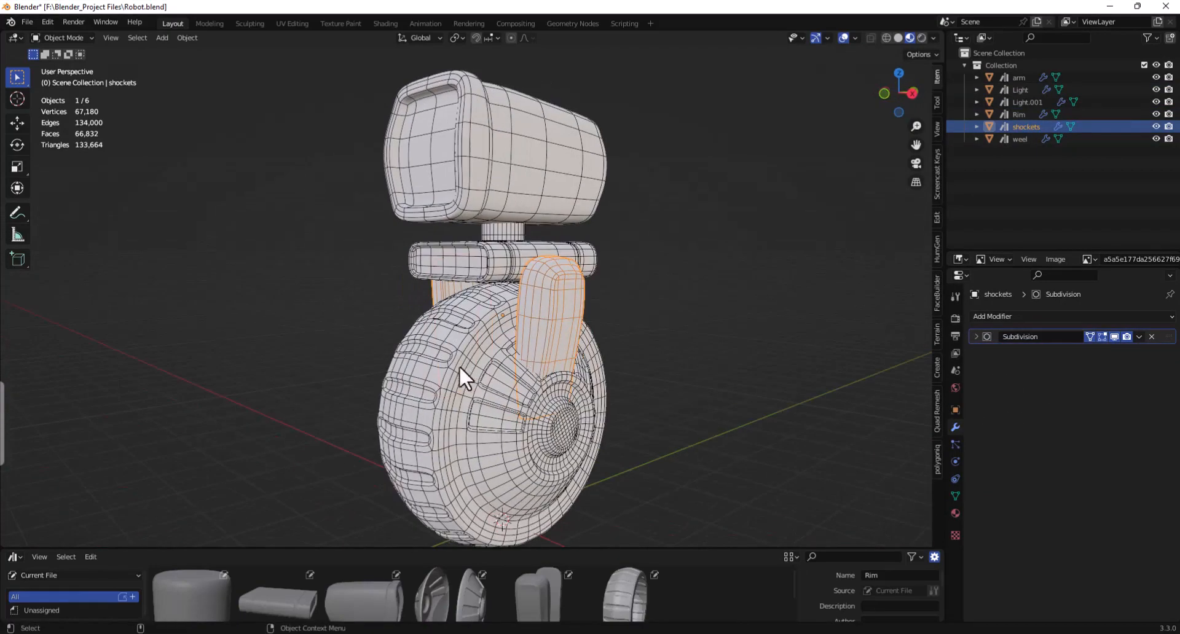
click(472, 395)
middle_drag(471, 395, 560, 412)
click(442, 403)
middle_drag(442, 403, 482, 427)
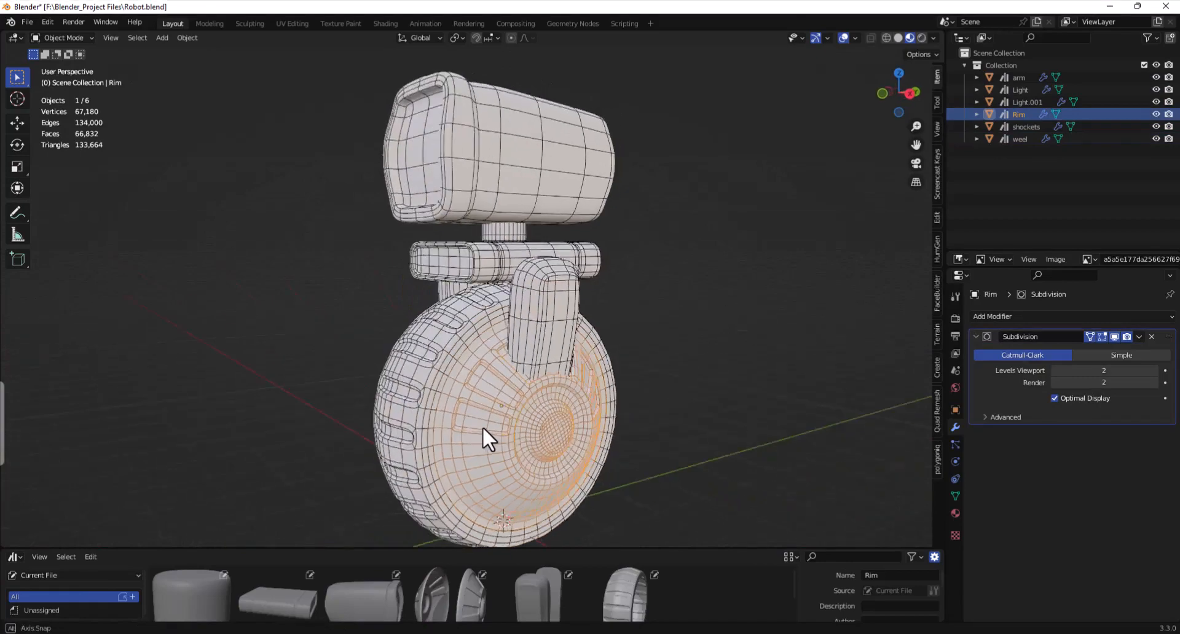
alt+drag(482, 426, 547, 386)
scroll(620, 336, down, 3)
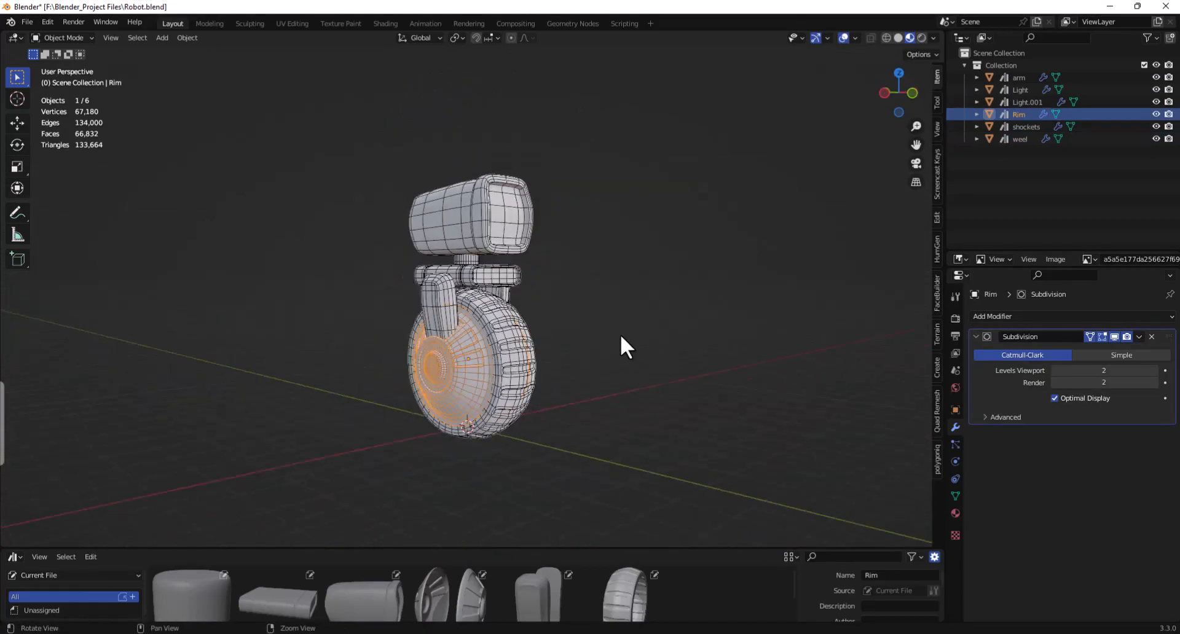
Step: Select the robot's head object Light.001 and open it in the UV Editing workspace
middle_drag(621, 334, 556, 247)
scroll(516, 366, up, 2)
scroll(516, 214, up, 3)
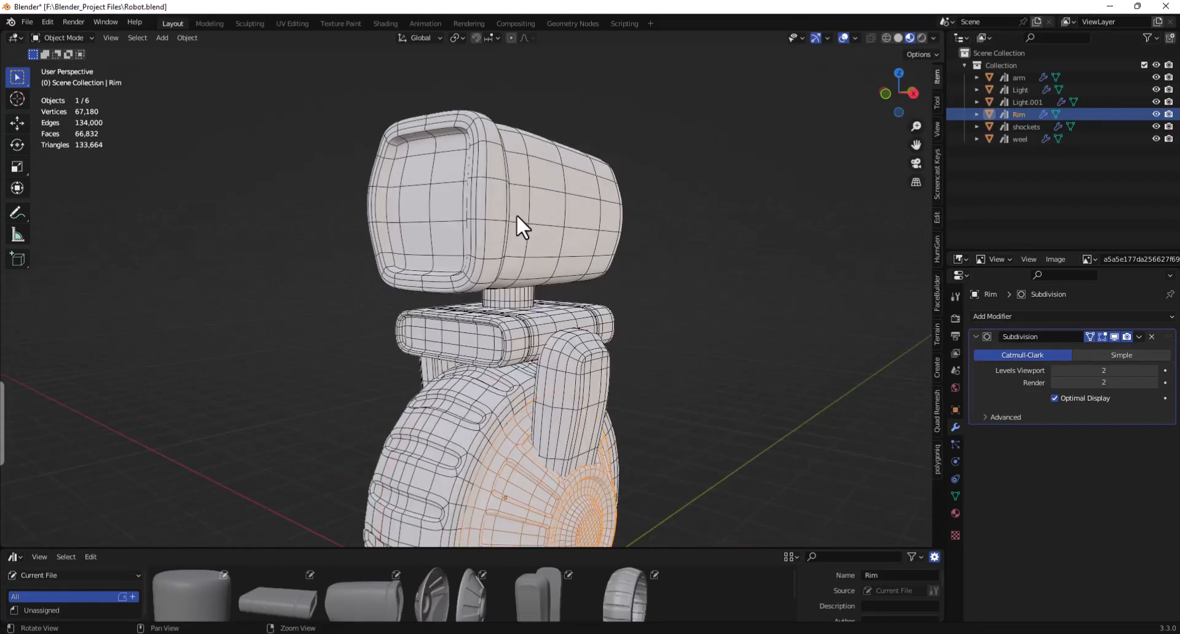
shift+middle_drag(516, 214, 495, 280)
click(495, 280)
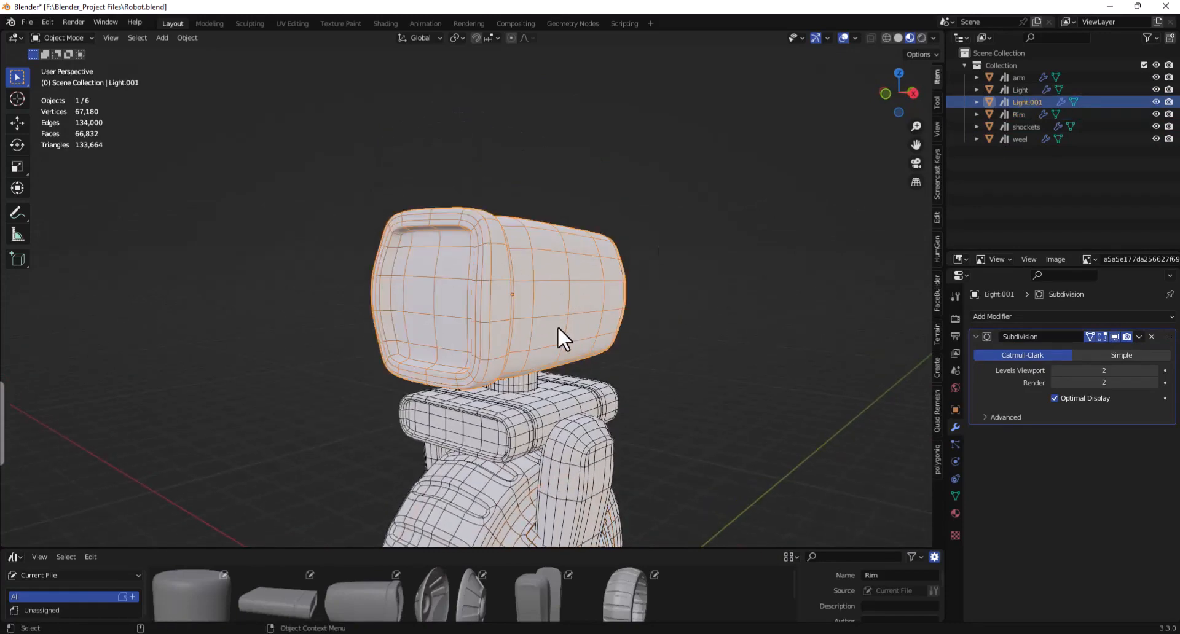
middle_drag(558, 326, 545, 295)
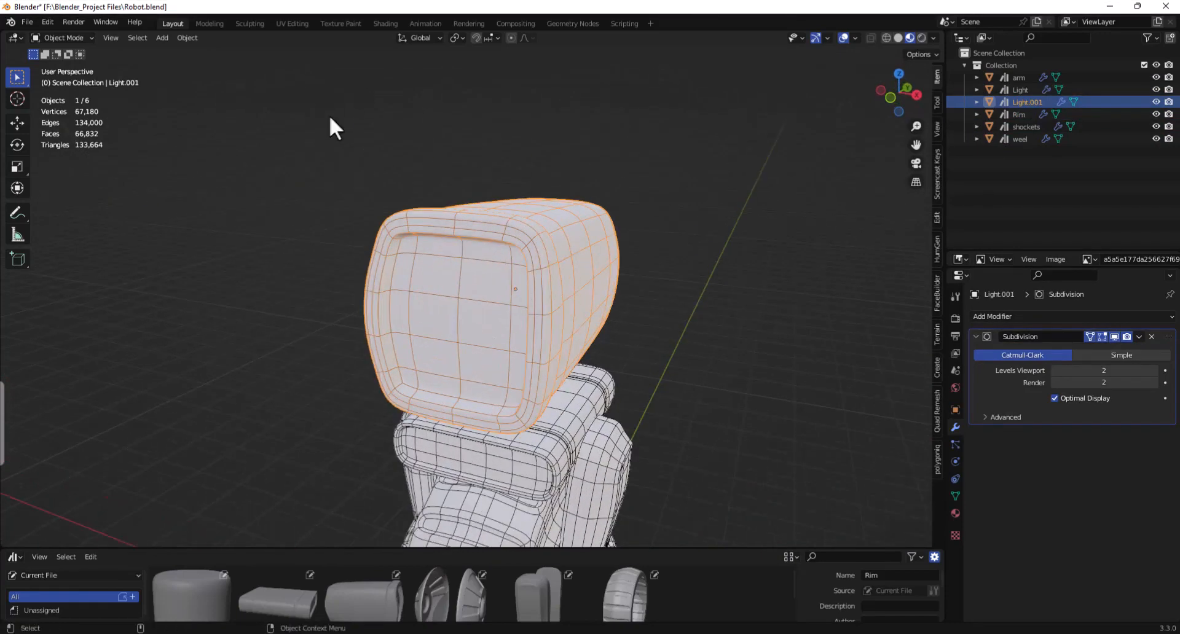
click(291, 23)
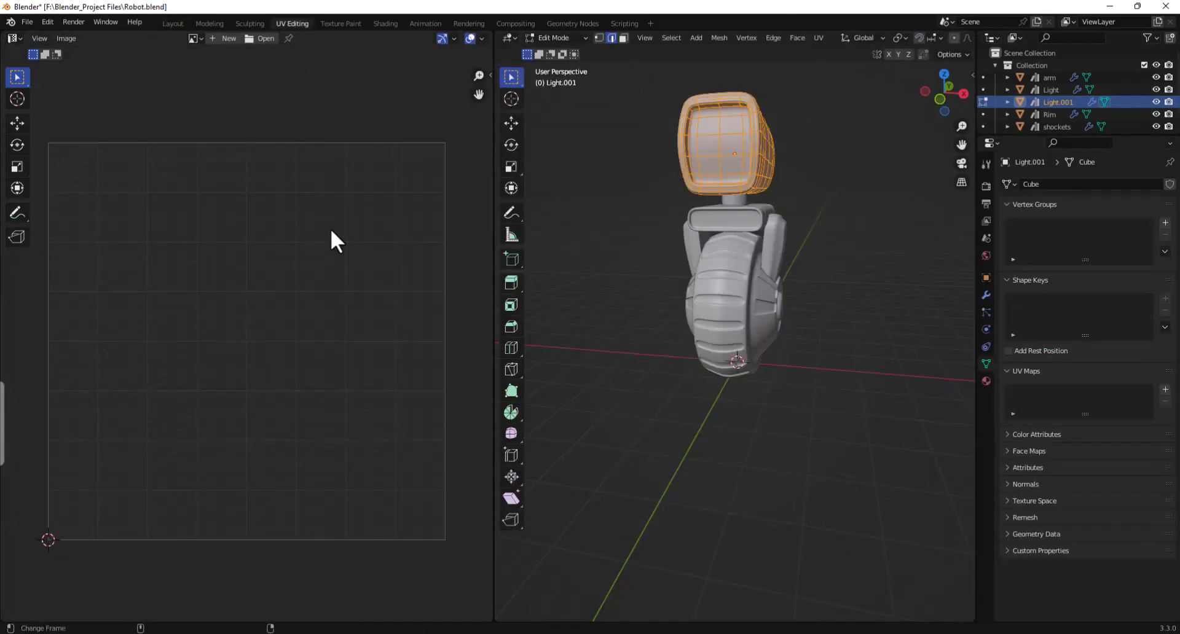
middle_drag(640, 185, 706, 233)
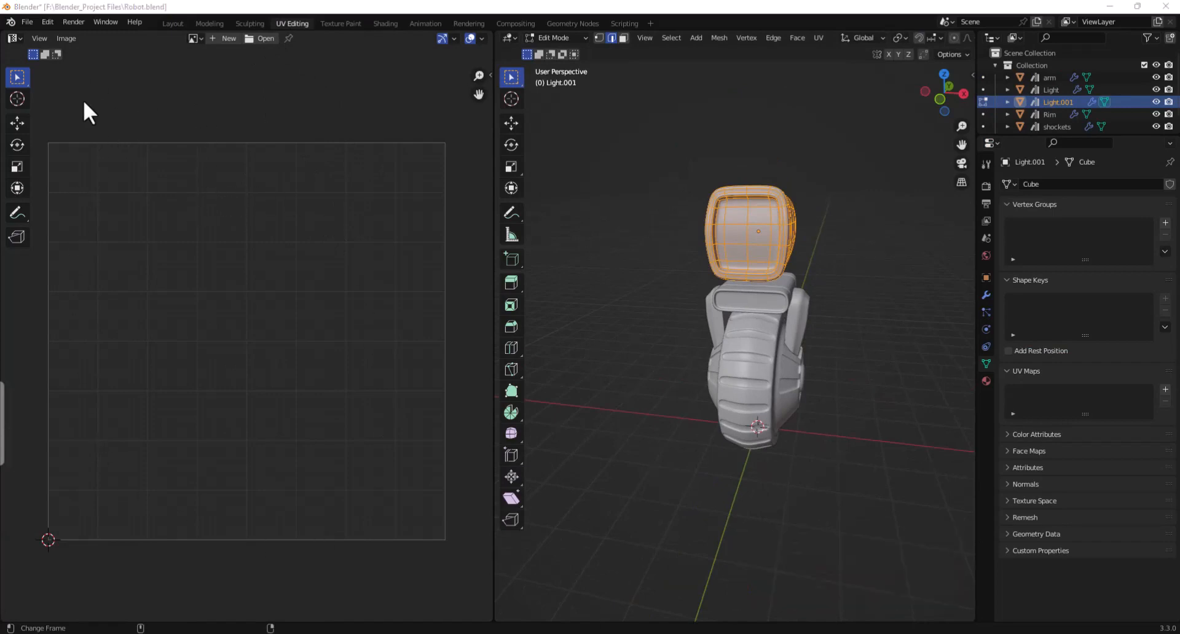
Step: Clear the mesh selection on the robot's head
key(b)
drag(715, 301, 693, 296)
middle_drag(824, 260, 728, 261)
scroll(677, 206, up, 1)
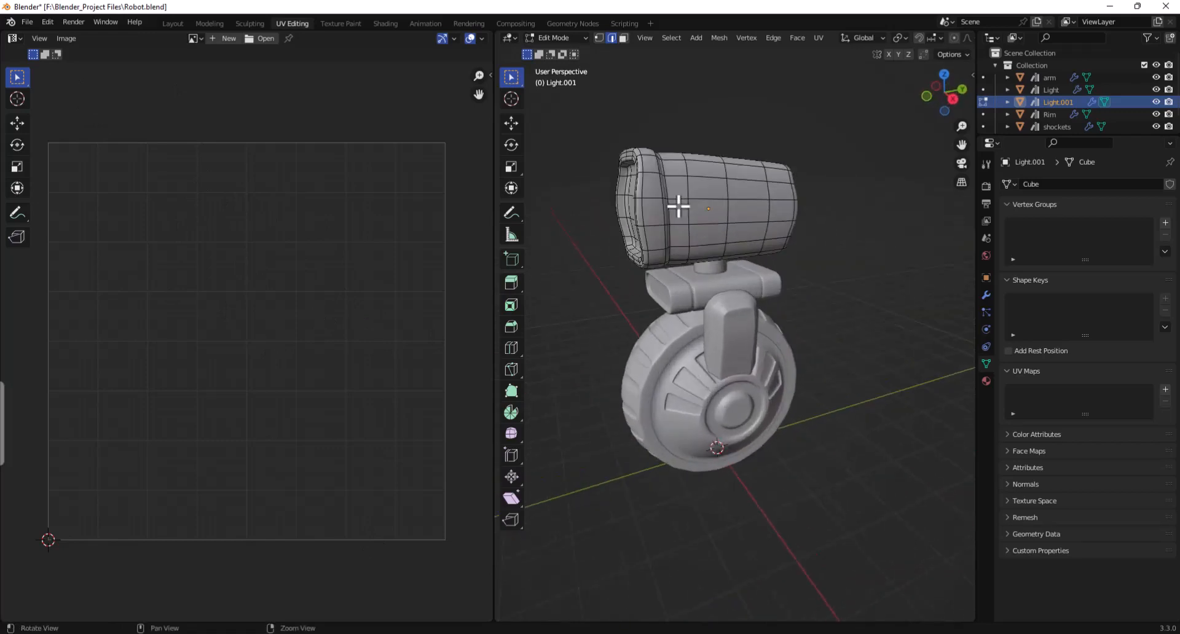
shift+middle_drag(679, 211, 693, 269)
Step: Switch the head to Object Mode and back to Edit Mode
click(538, 35)
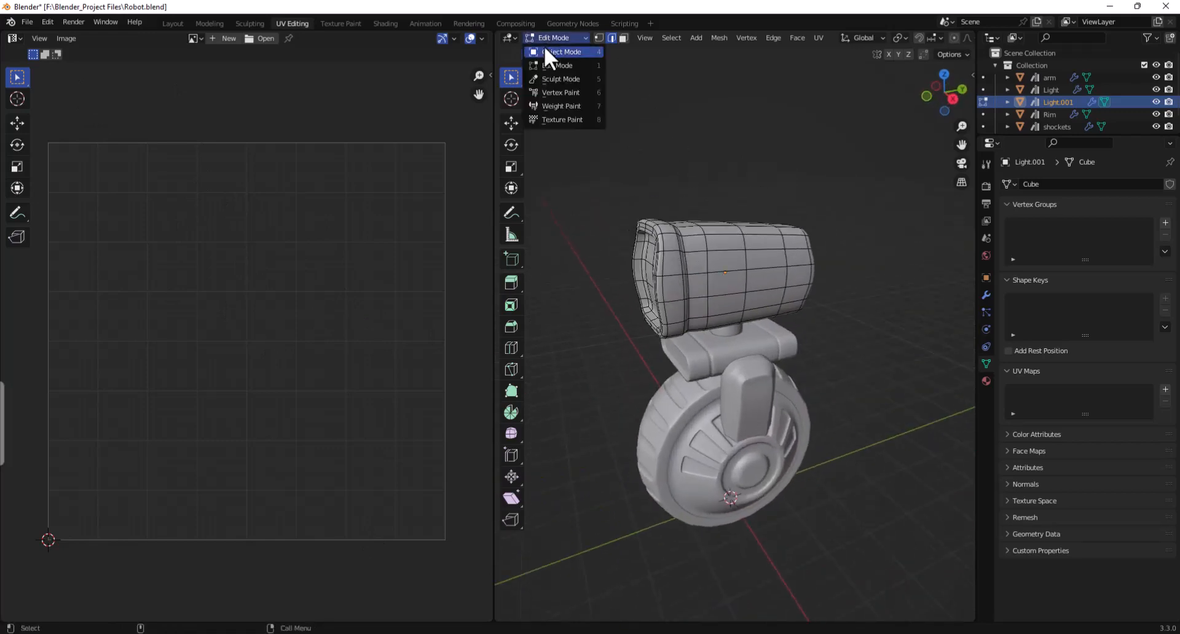
click(545, 46)
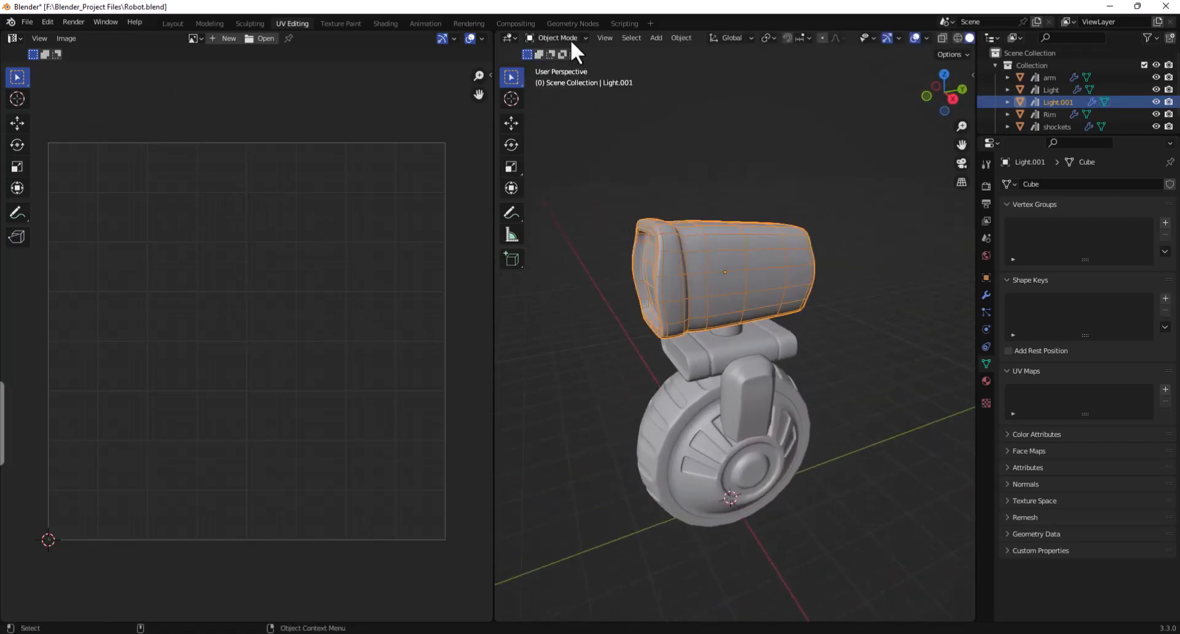
click(570, 39)
click(560, 65)
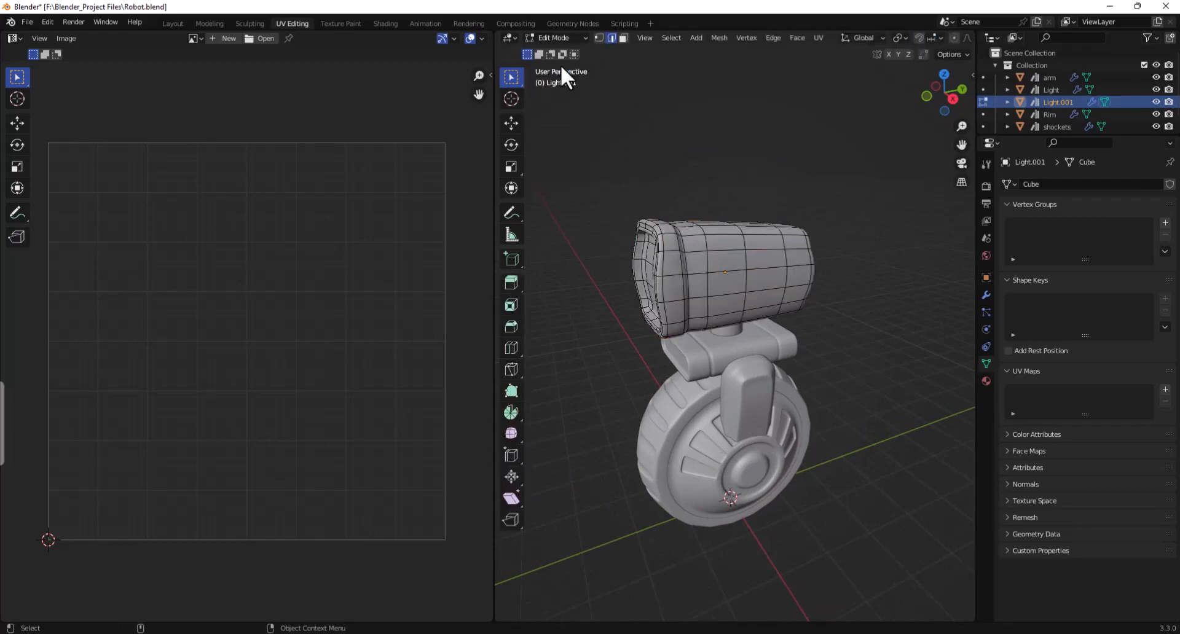
Step: Switch to face selection and box-select the upper faces along the side of the head
middle_drag(706, 193, 719, 210)
scroll(699, 240, up, 1)
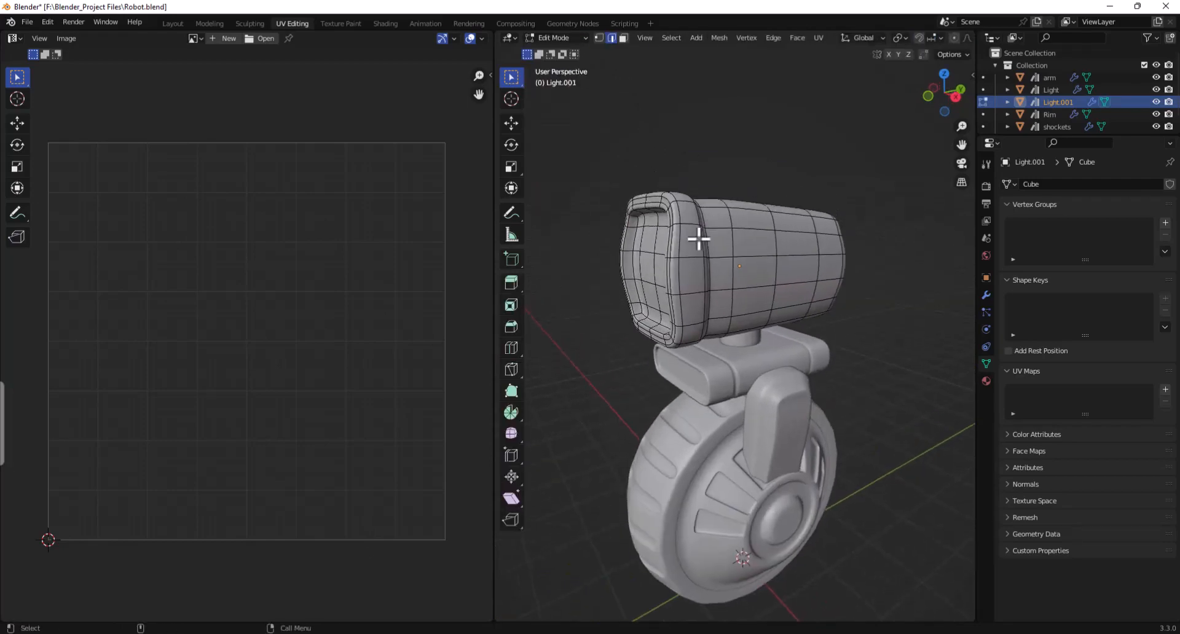
click(701, 239)
click(622, 36)
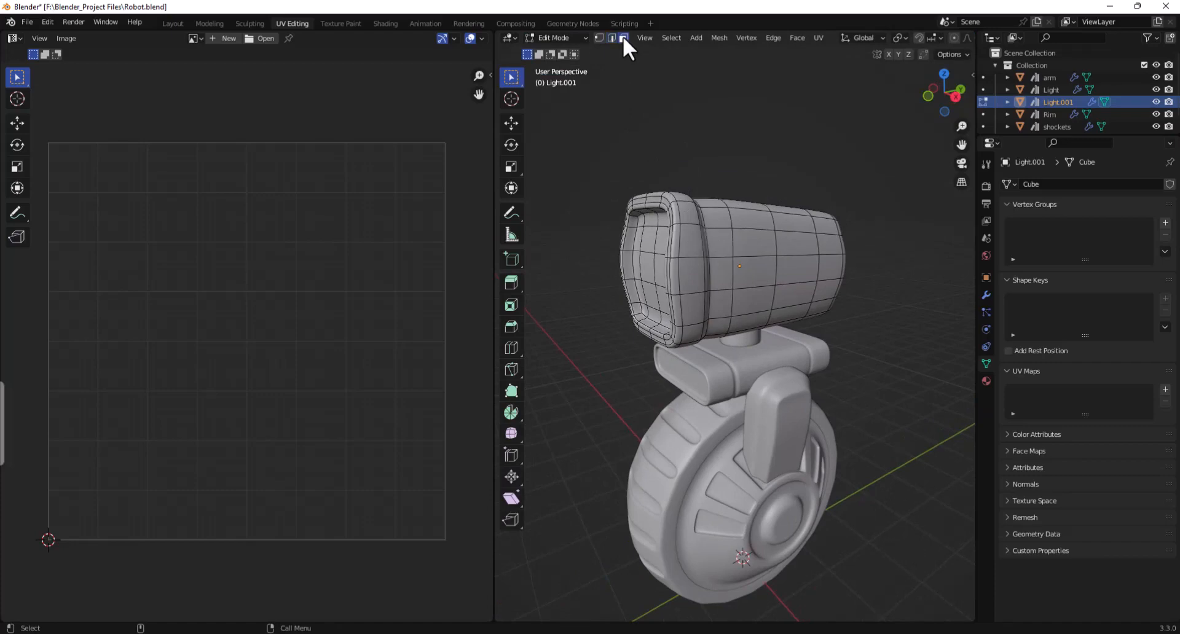
middle_drag(682, 153, 716, 156)
click(777, 257)
drag(665, 195, 866, 306)
middle_drag(866, 306, 736, 273)
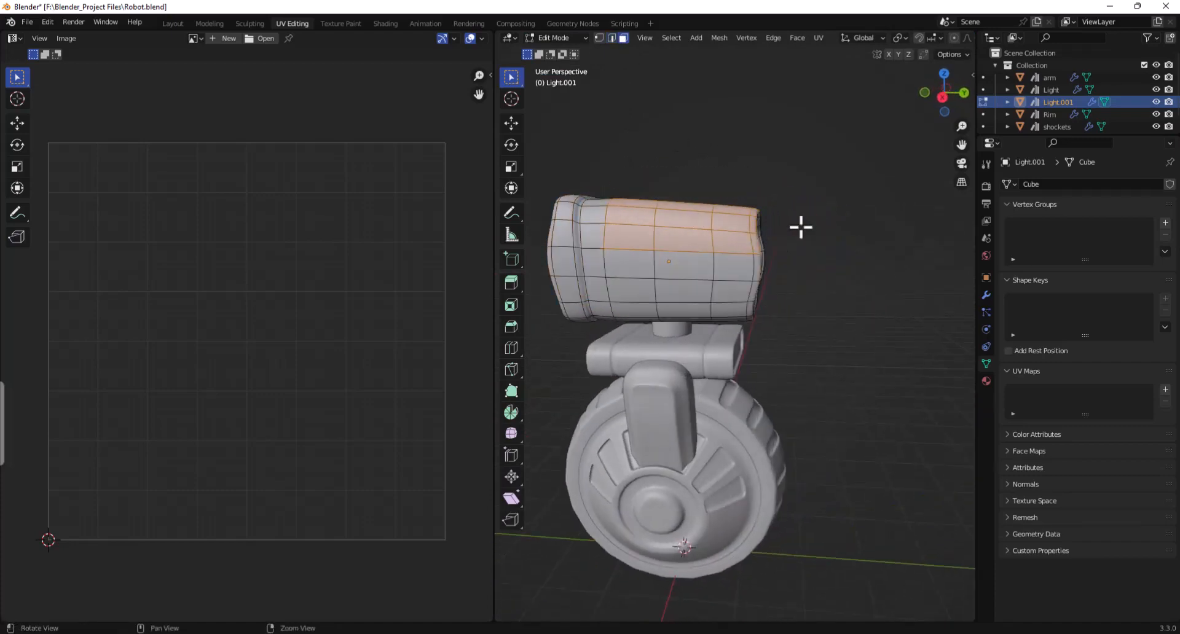
middle_drag(801, 227, 736, 292)
Step: In edge selection, mark a UV seam along the edge loop around the head's recessed front panel, then clear the selection
click(611, 37)
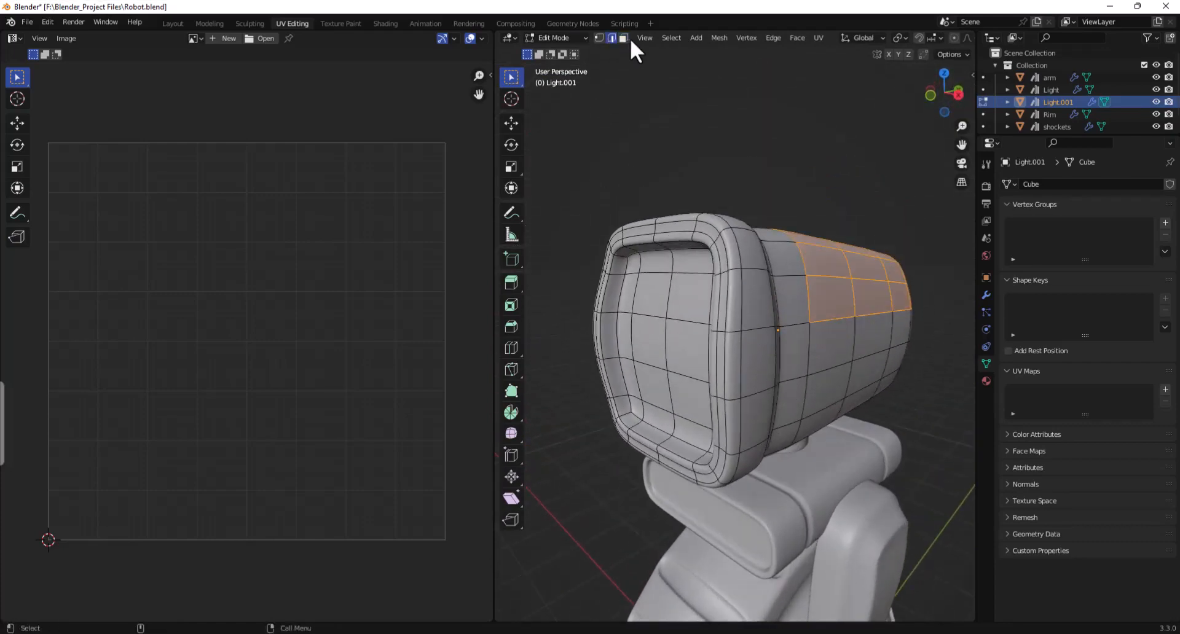
middle_drag(777, 158, 724, 221)
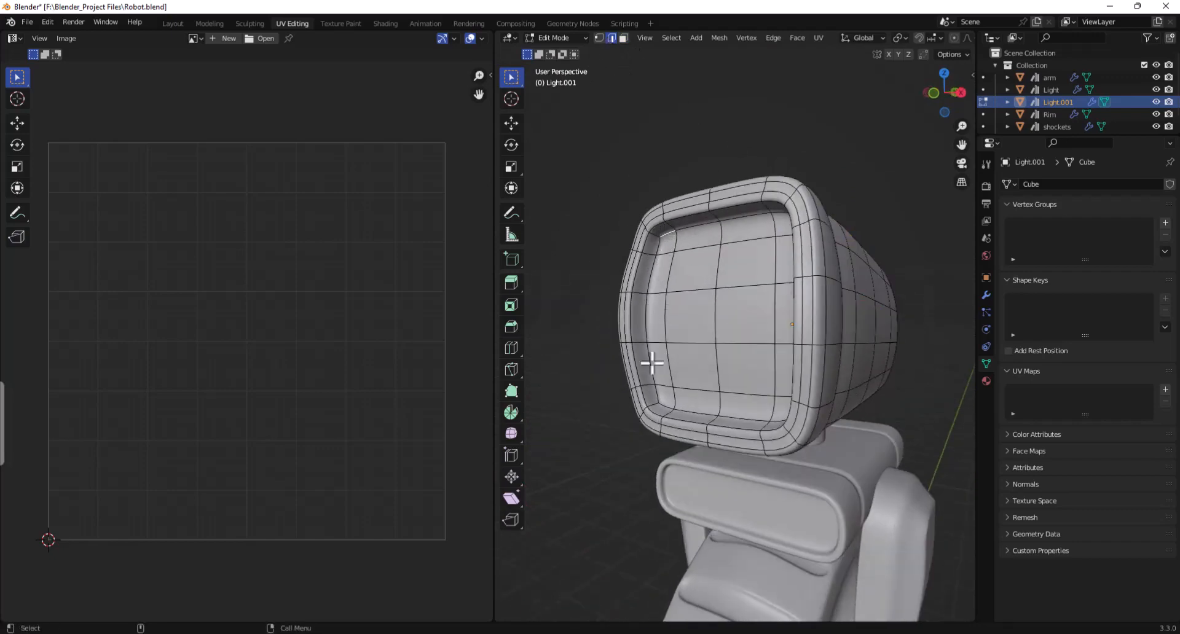
middle_drag(769, 335, 679, 271)
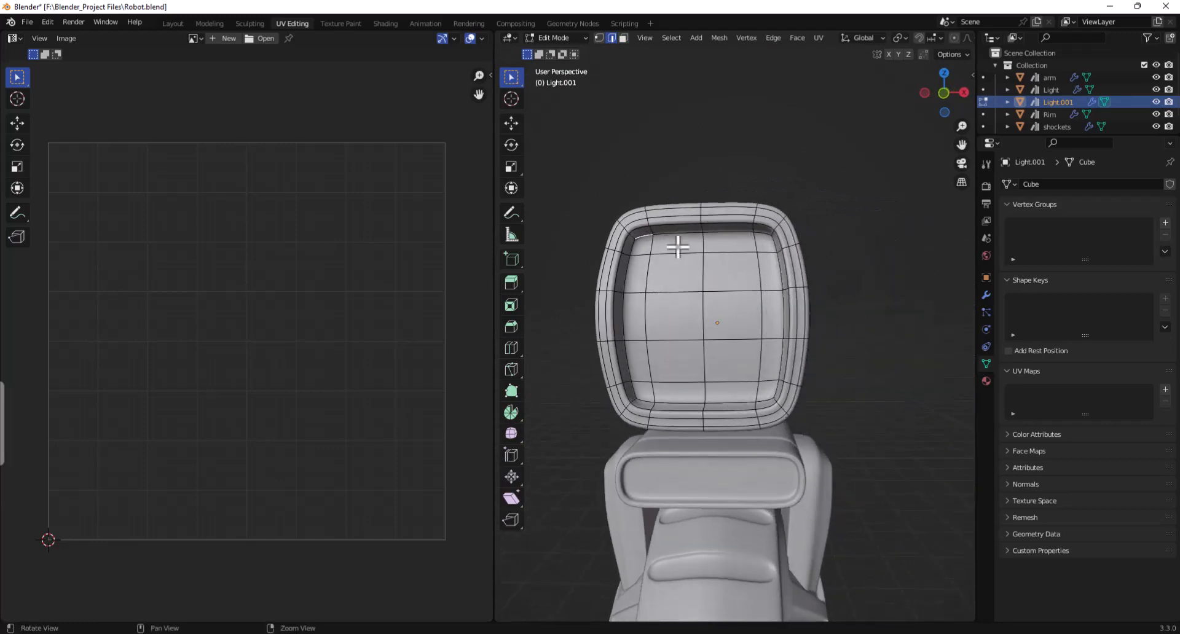
scroll(657, 227, up, 2)
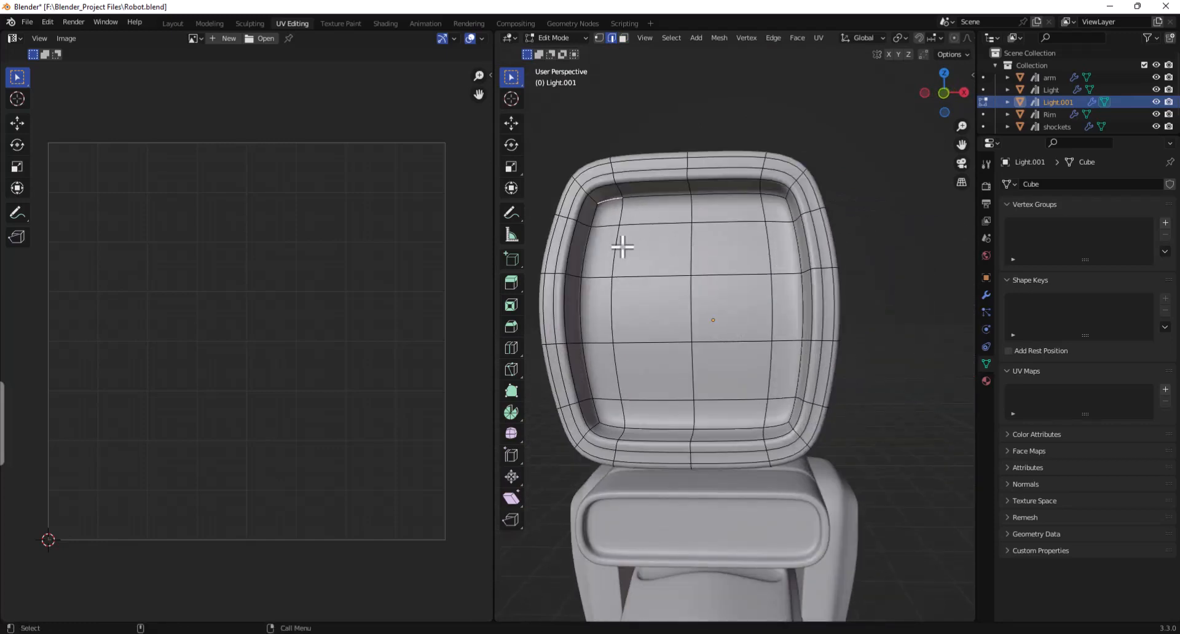
click(612, 209)
click(613, 200)
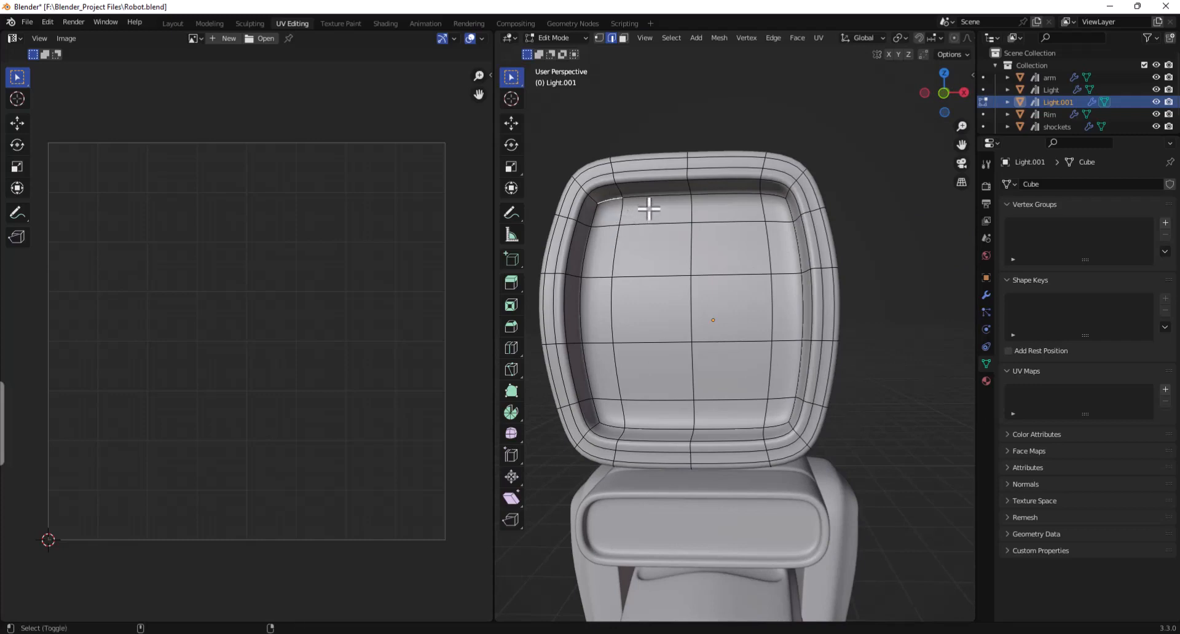
shift+click(700, 193)
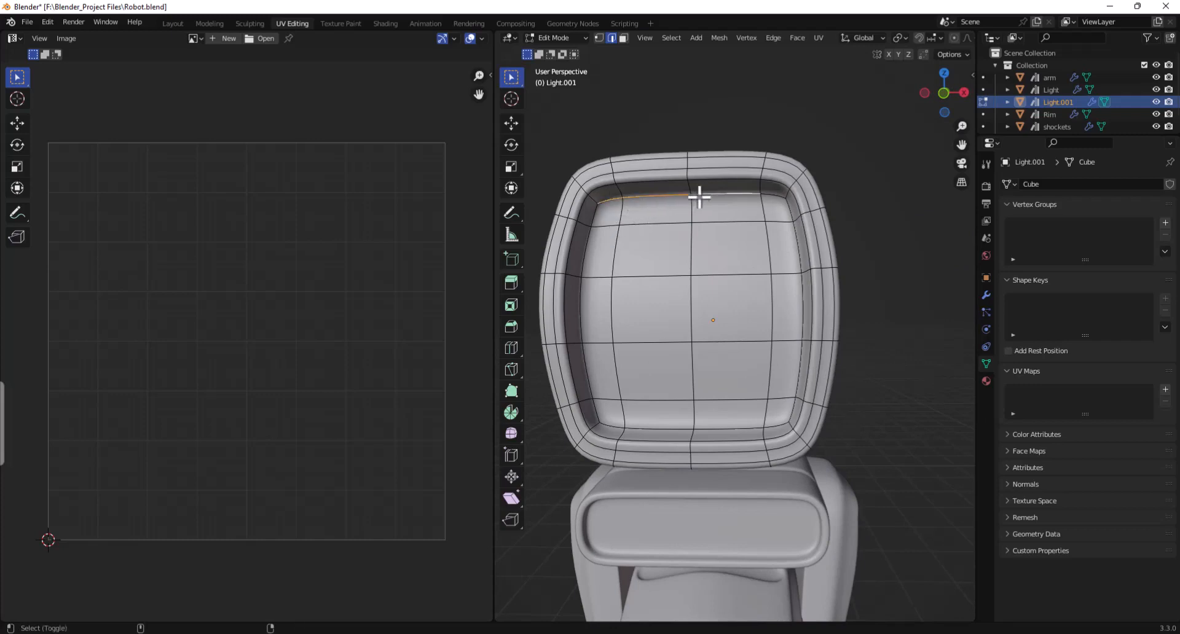
shift+click(774, 195)
alt+shift+click(595, 214)
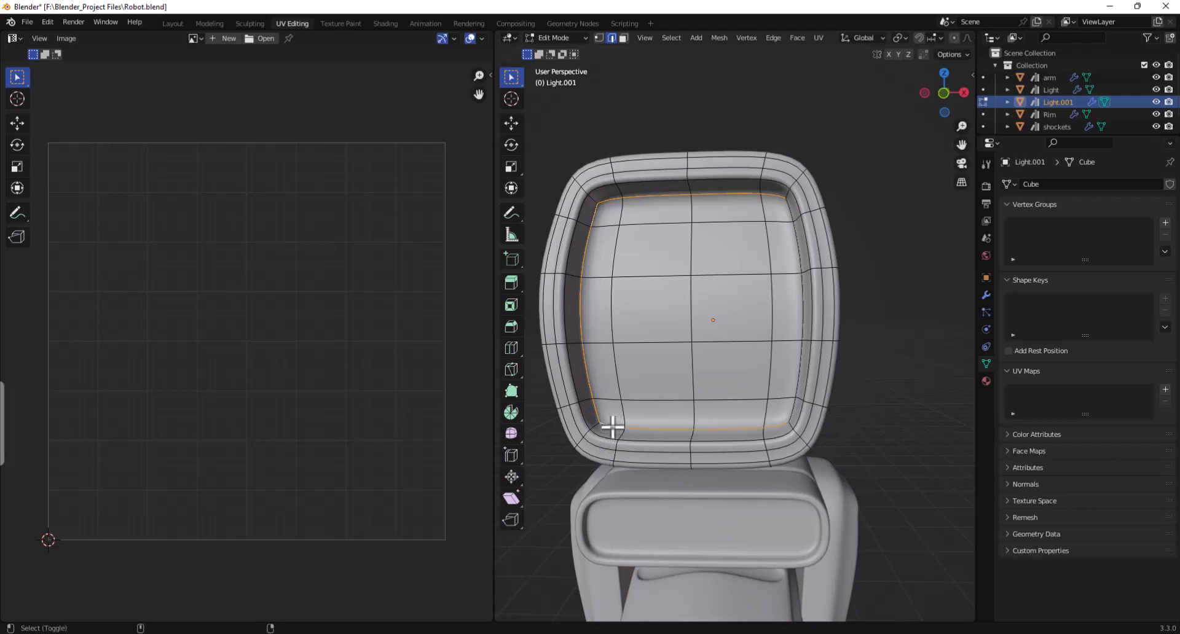
alt+shift+click(792, 407)
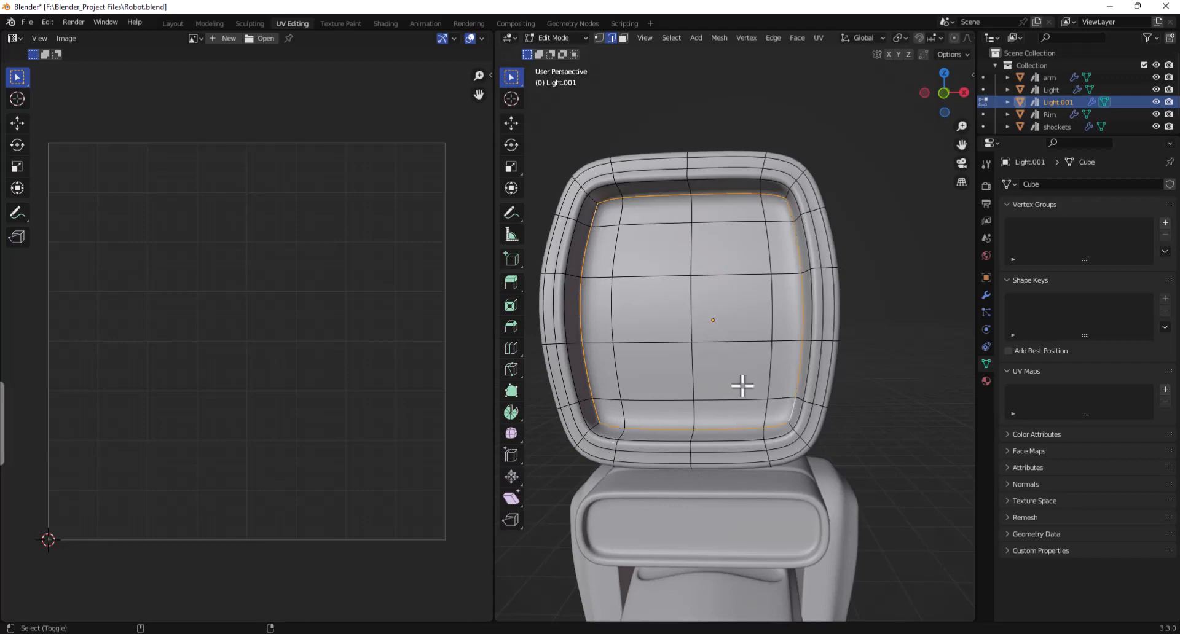
mouse_move(672, 303)
middle_down()
mouse_move(706, 330)
mouse_move(706, 310)
mouse_move(655, 313)
mouse_move(647, 279)
mouse_move(677, 294)
middle_up()
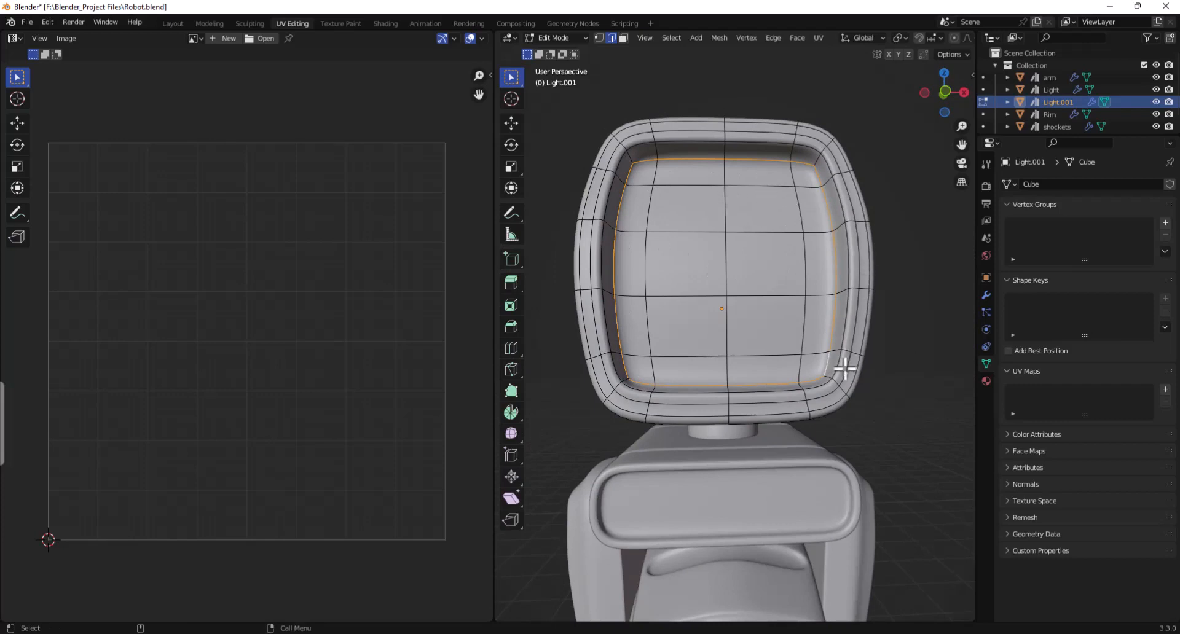
right_click(705, 259)
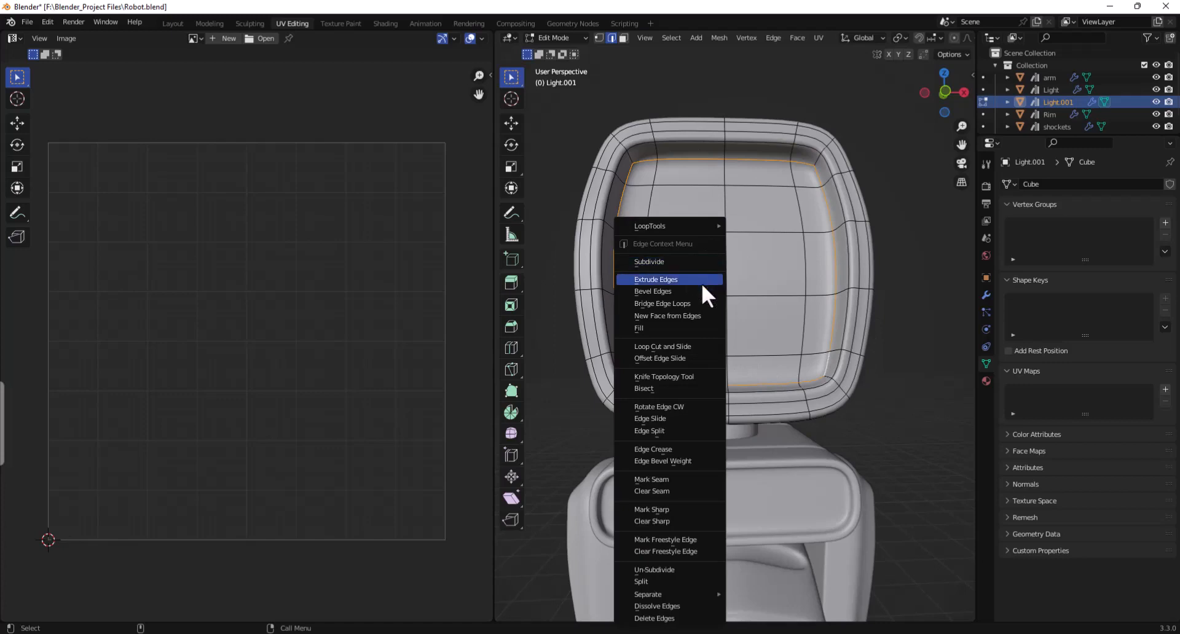
click(684, 479)
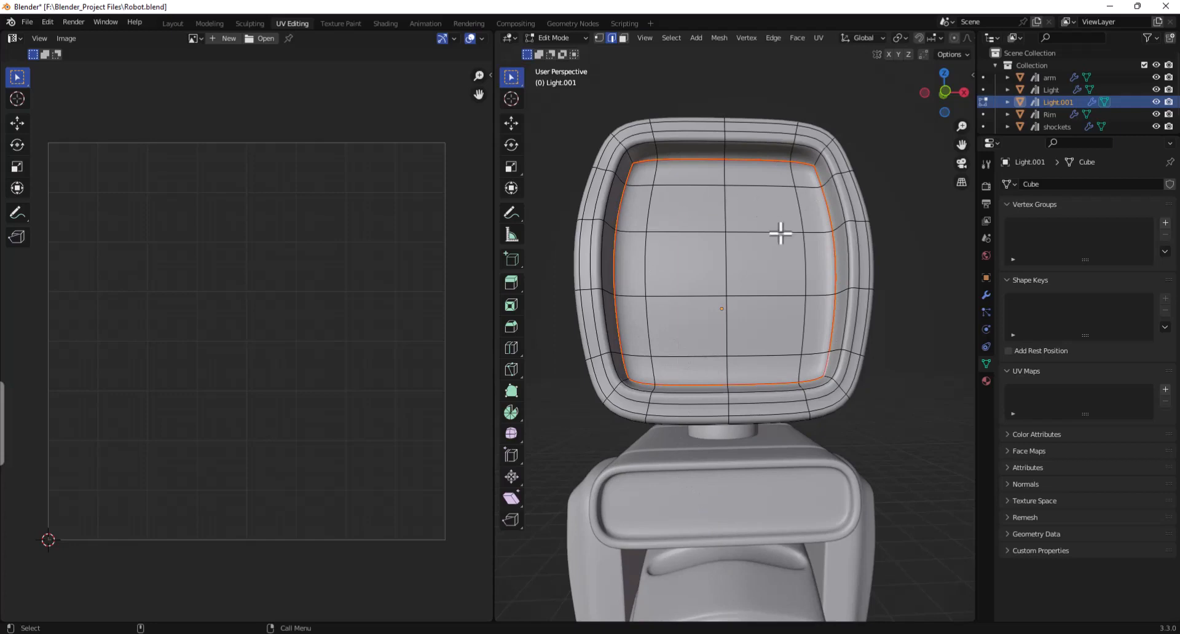
click(901, 165)
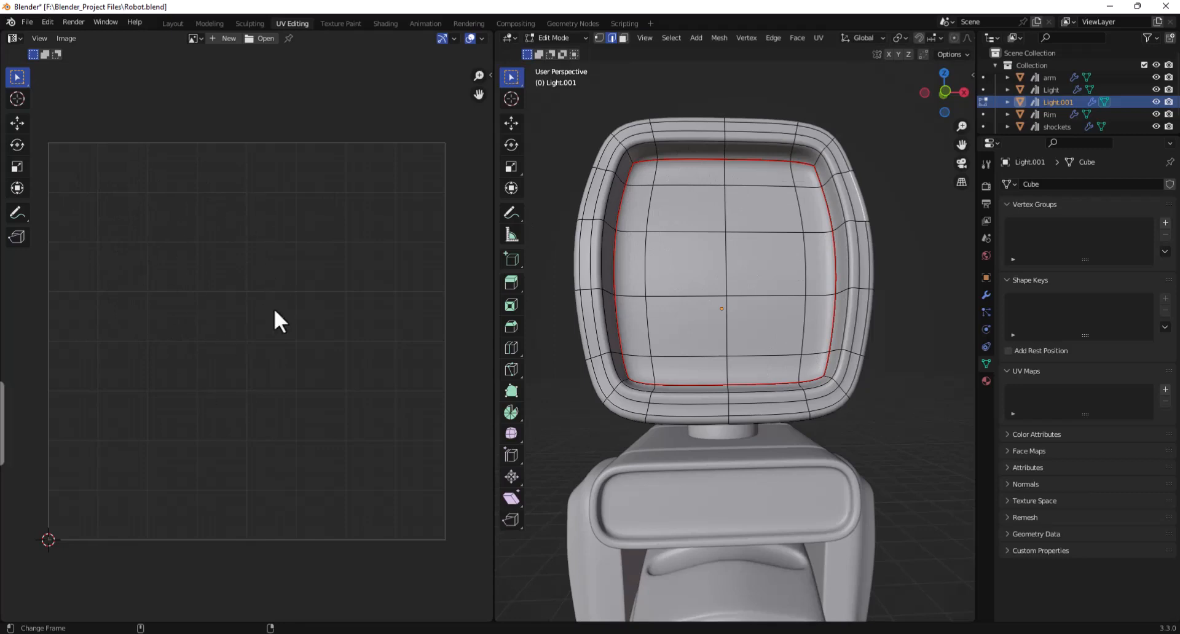
Step: Switch to face selection, select all linked faces of the head mesh and UV-unwrap them with Unwrap
click(622, 39)
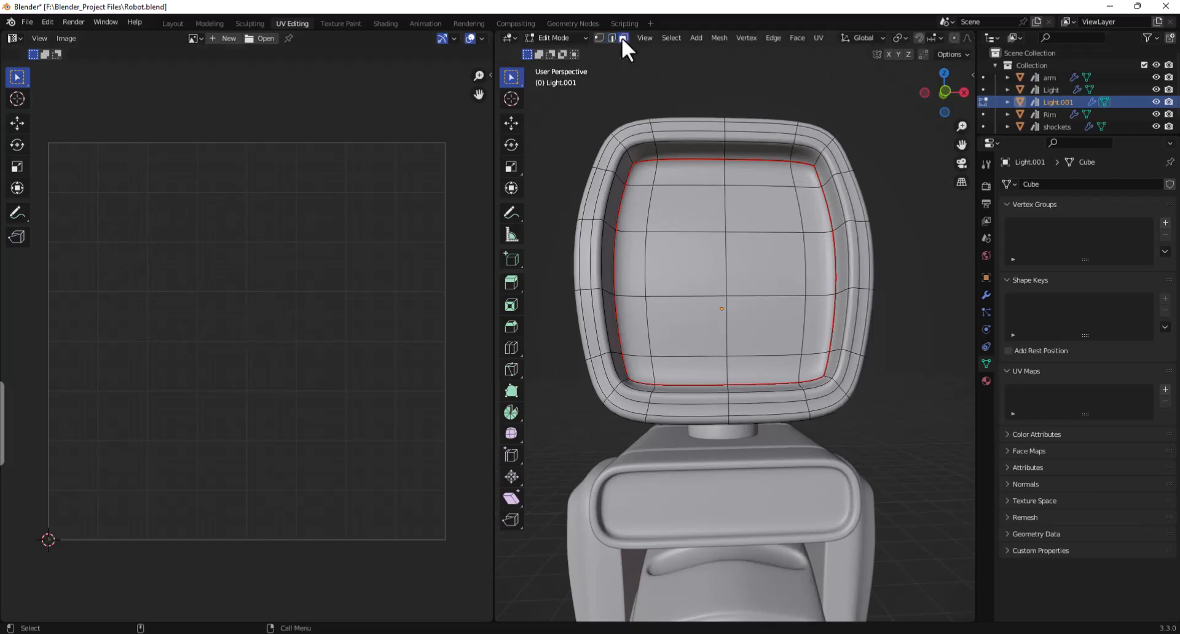
scroll(657, 89, down, 2)
middle_drag(722, 166, 690, 166)
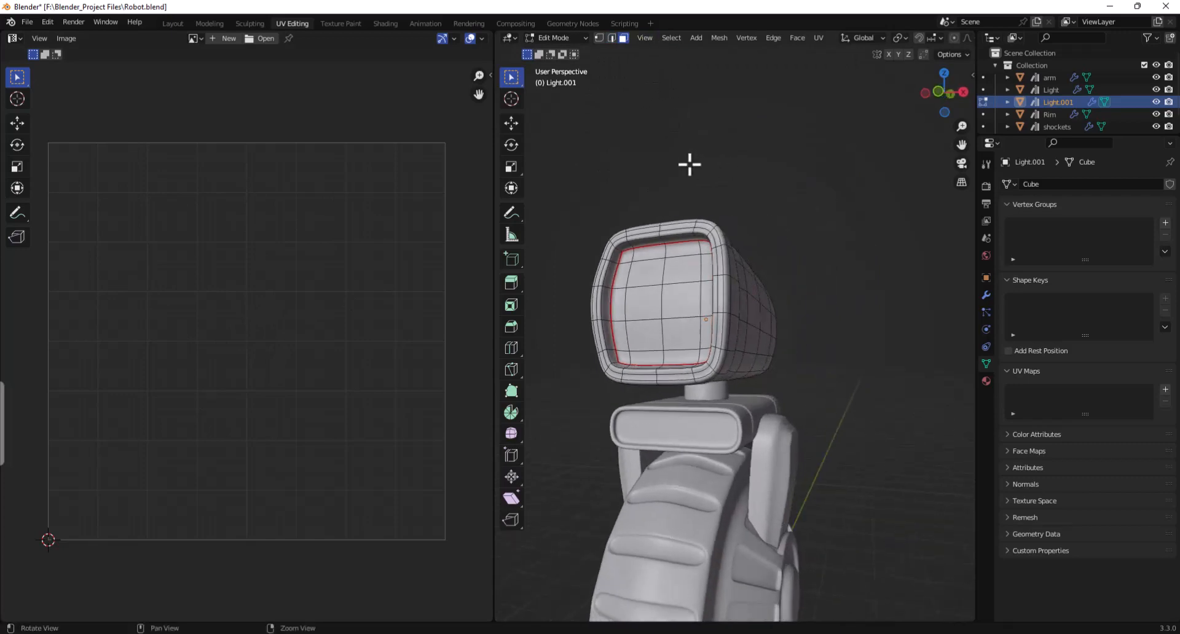
click(693, 294)
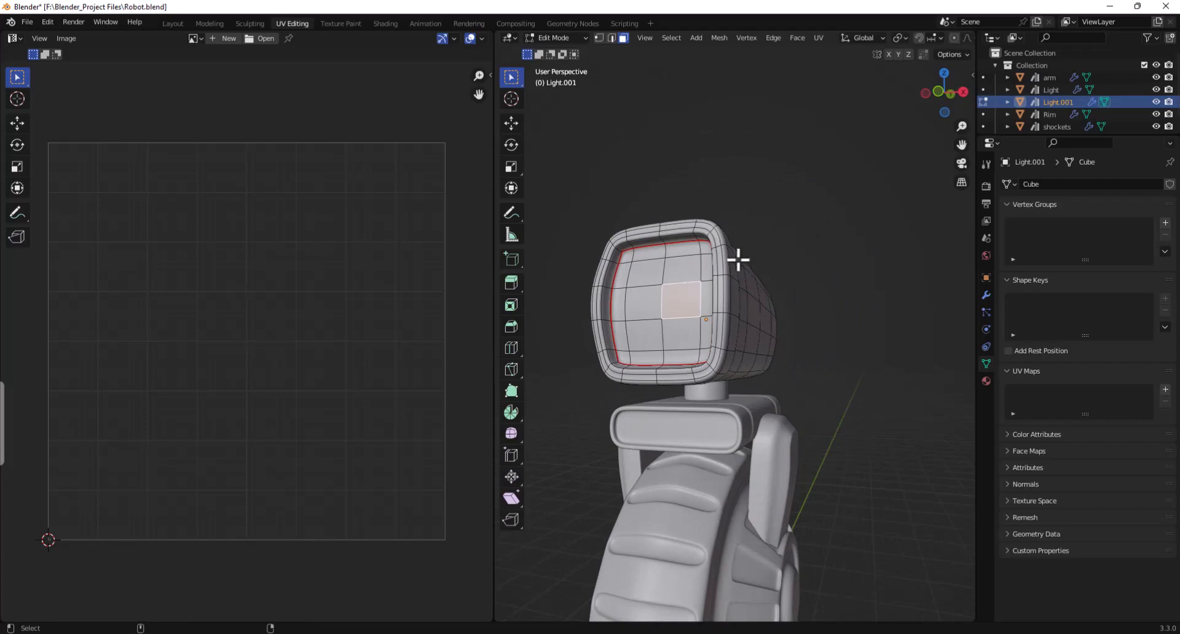
key(l)
middle_drag(711, 268, 732, 303)
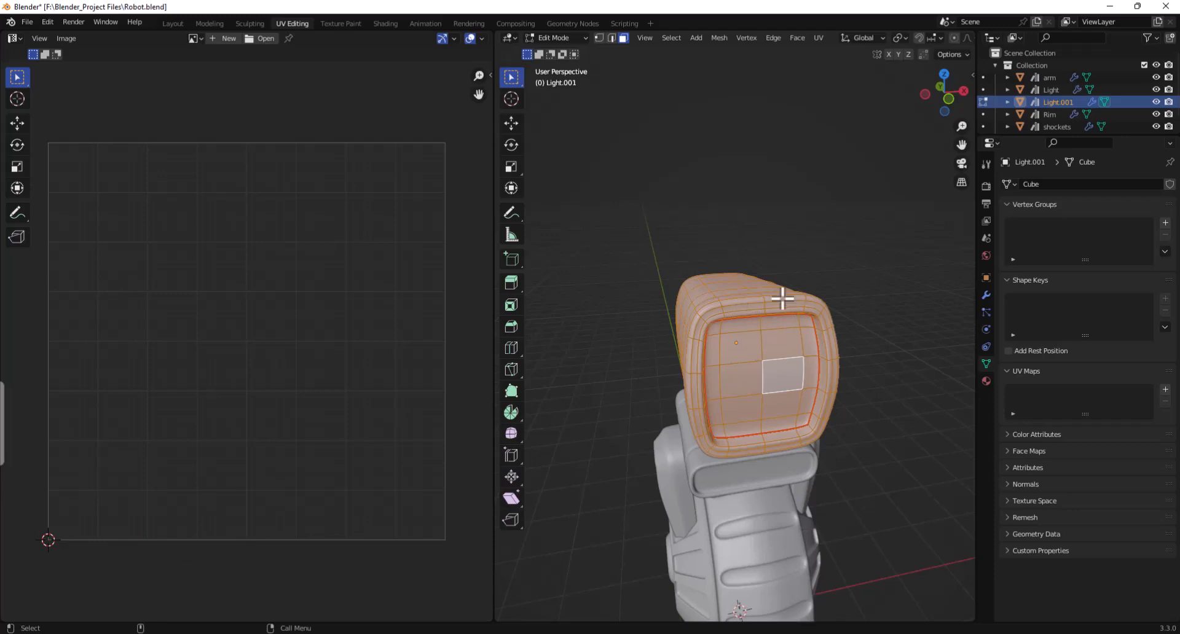
alt+drag(781, 297, 760, 277)
scroll(704, 285, up, 3)
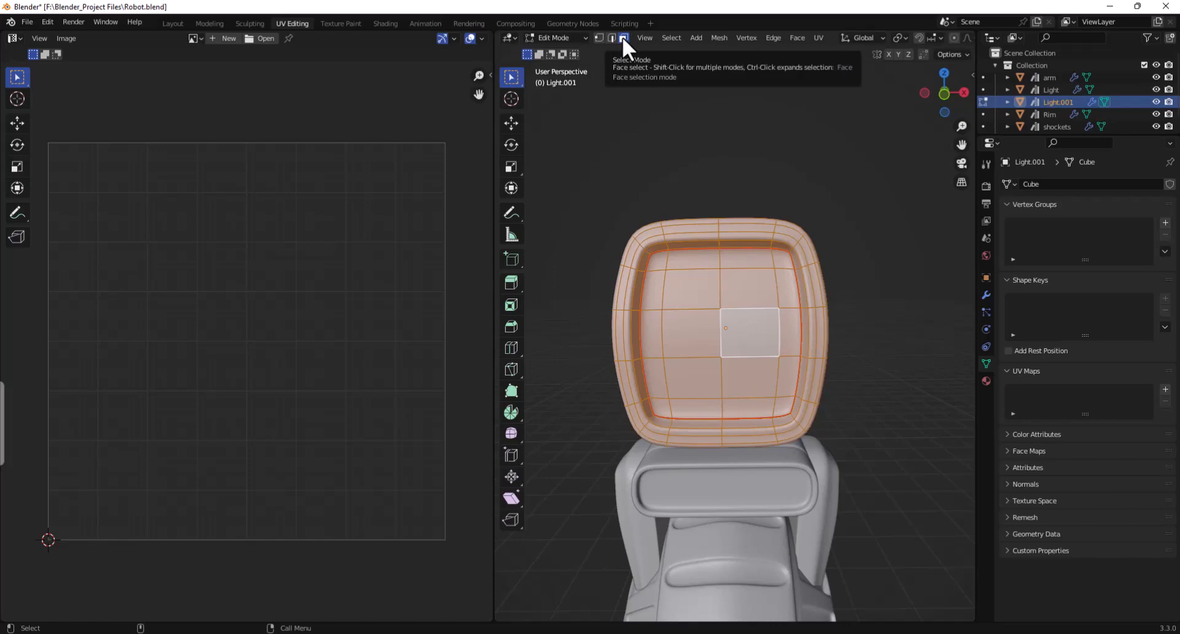
right_click(725, 269)
mouse_move(696, 390)
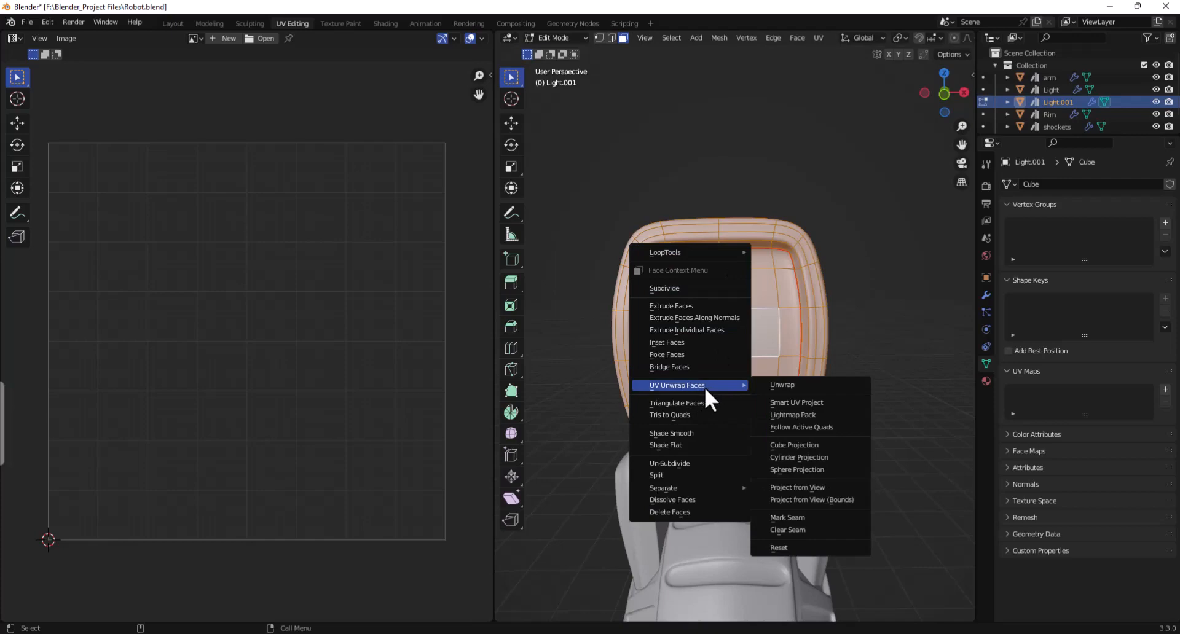
click(794, 383)
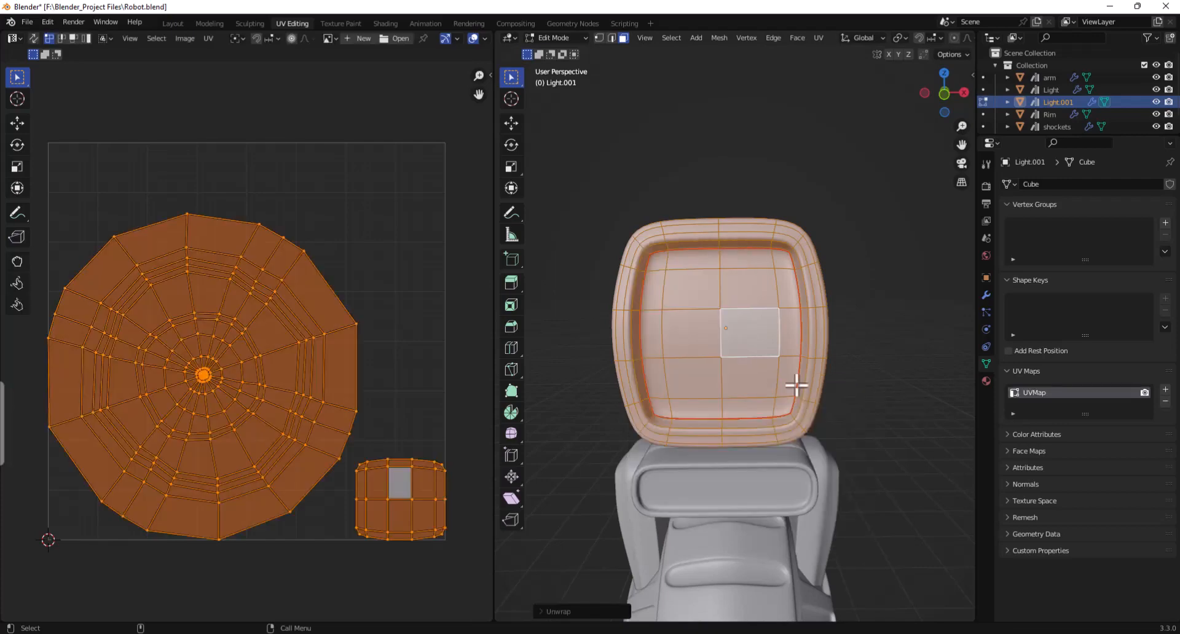
Step: Clear the mesh selection and enable UV sync selection so the full layout shows in the UV editor
click(746, 178)
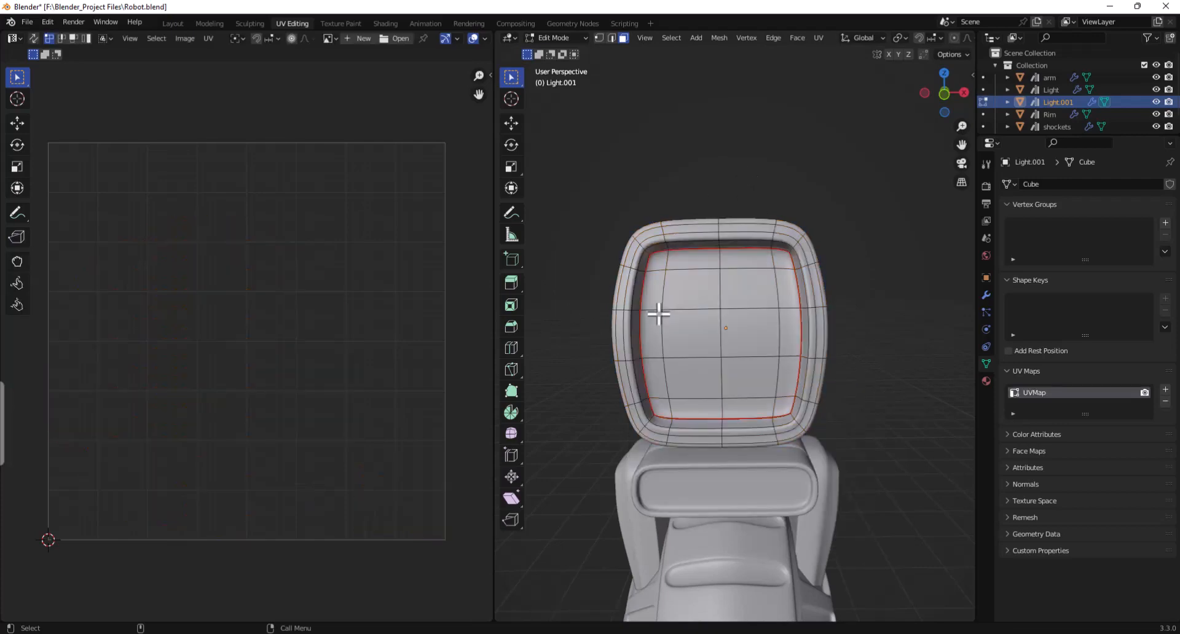
click(690, 285)
key(a)
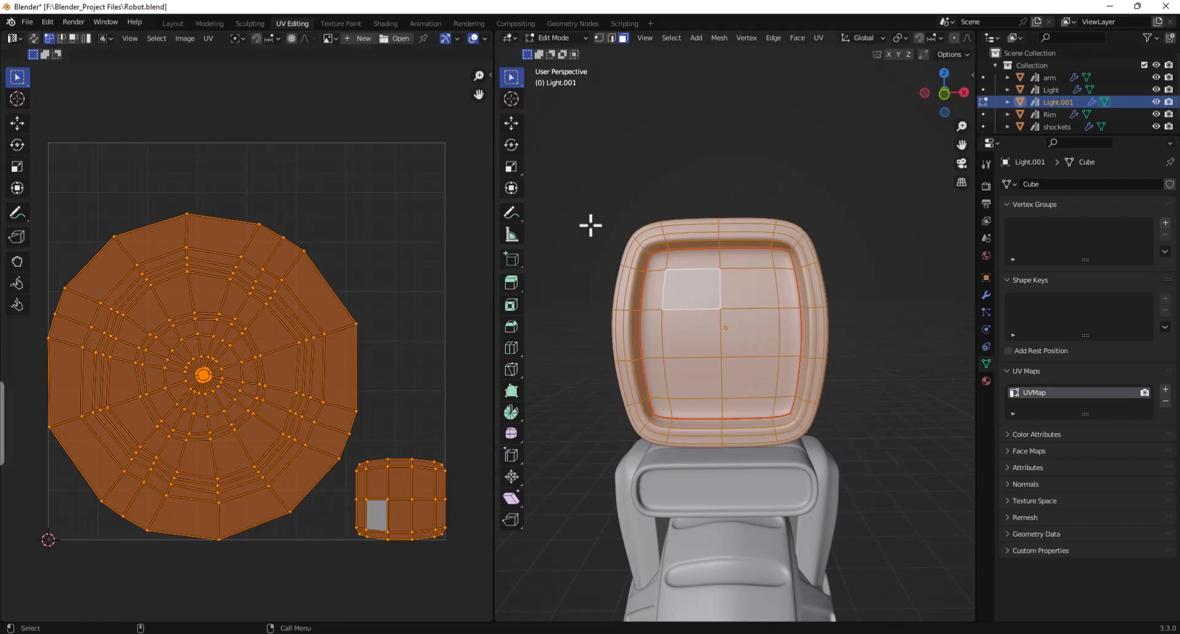
key(alt+a)
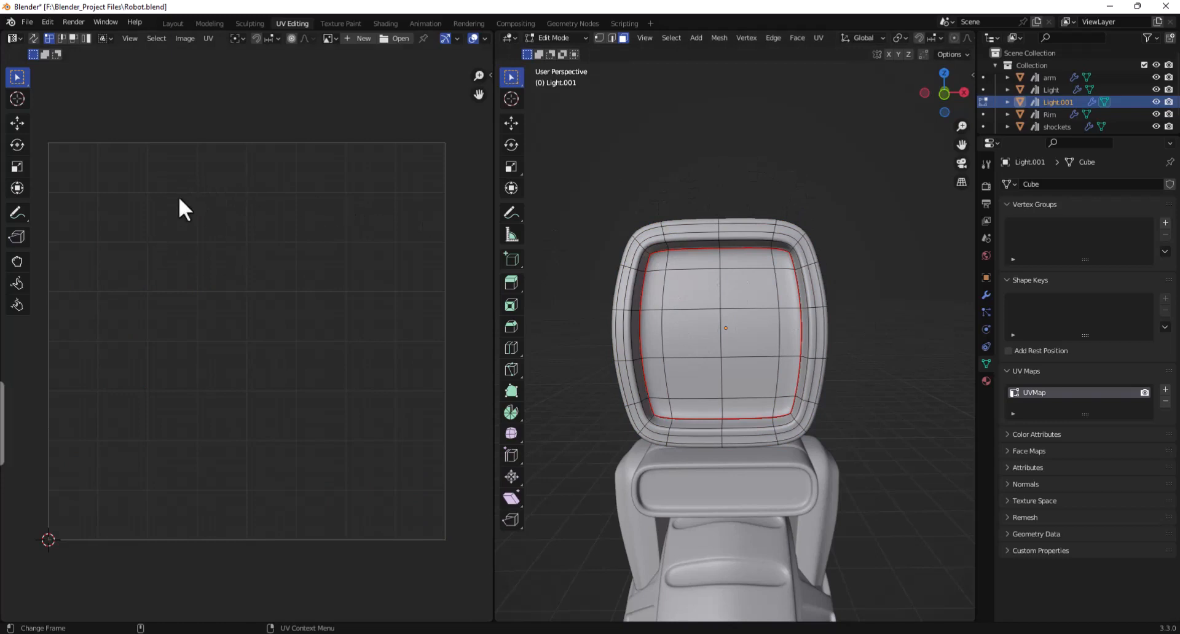
click(33, 38)
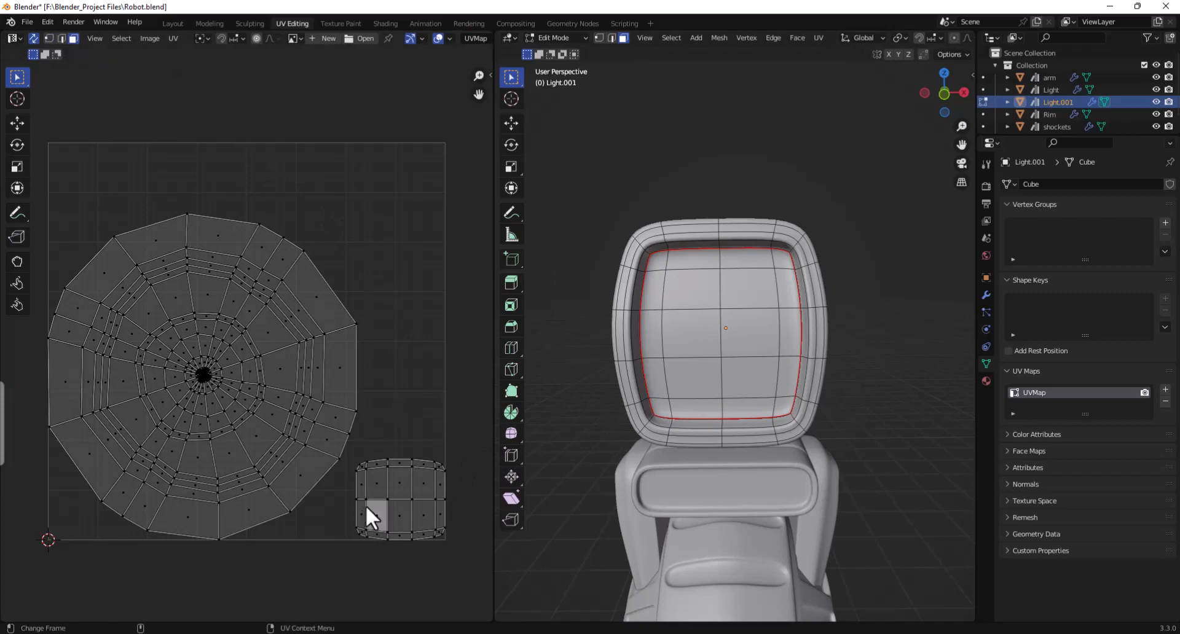
Step: Select a front-panel face, box-select the small UV island to compare it with the mesh, and clear the selection
click(698, 321)
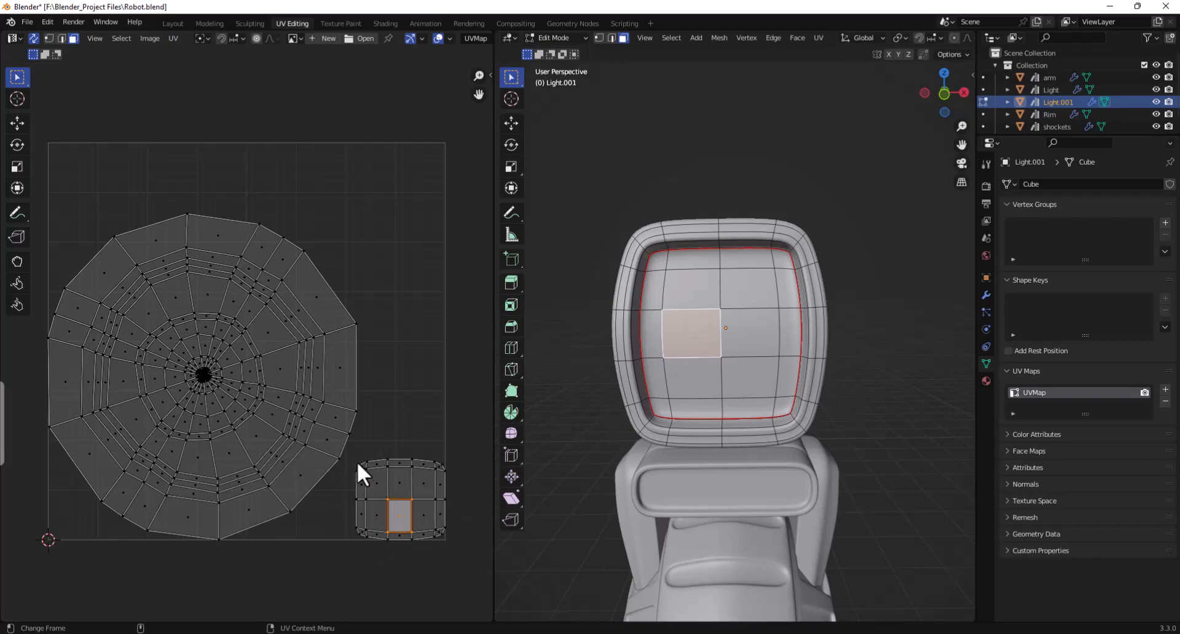
drag(356, 462, 466, 555)
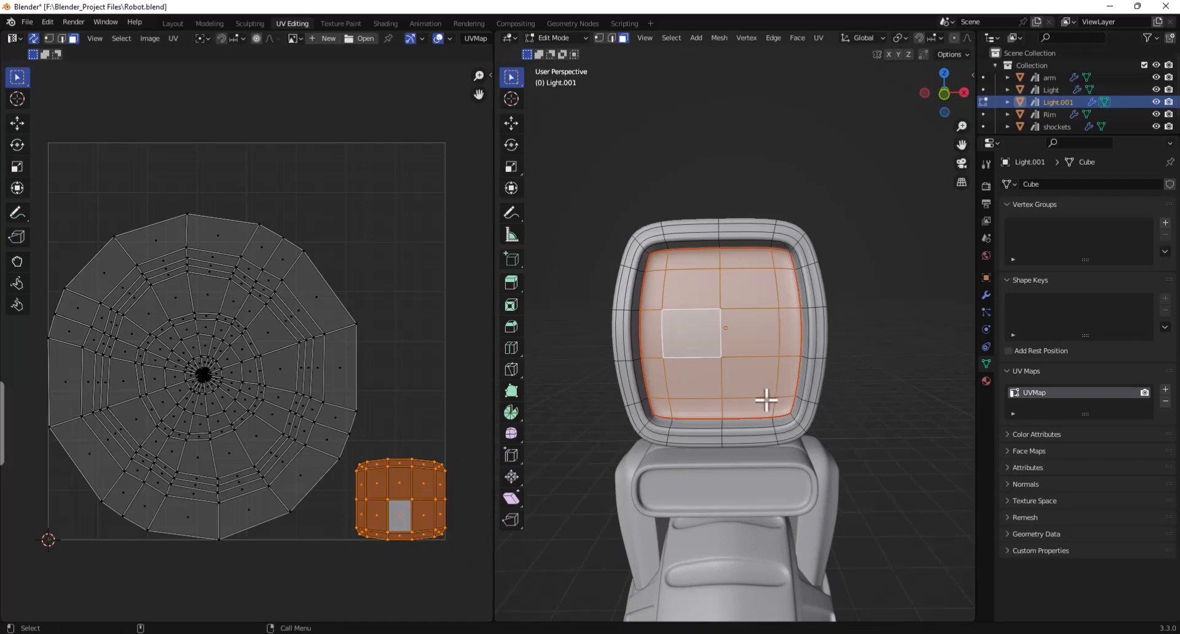
click(885, 370)
Step: In edge selection, mark a UV seam along the edge loop around the recessed panel at the head's opposite end
middle_drag(846, 411, 734, 299)
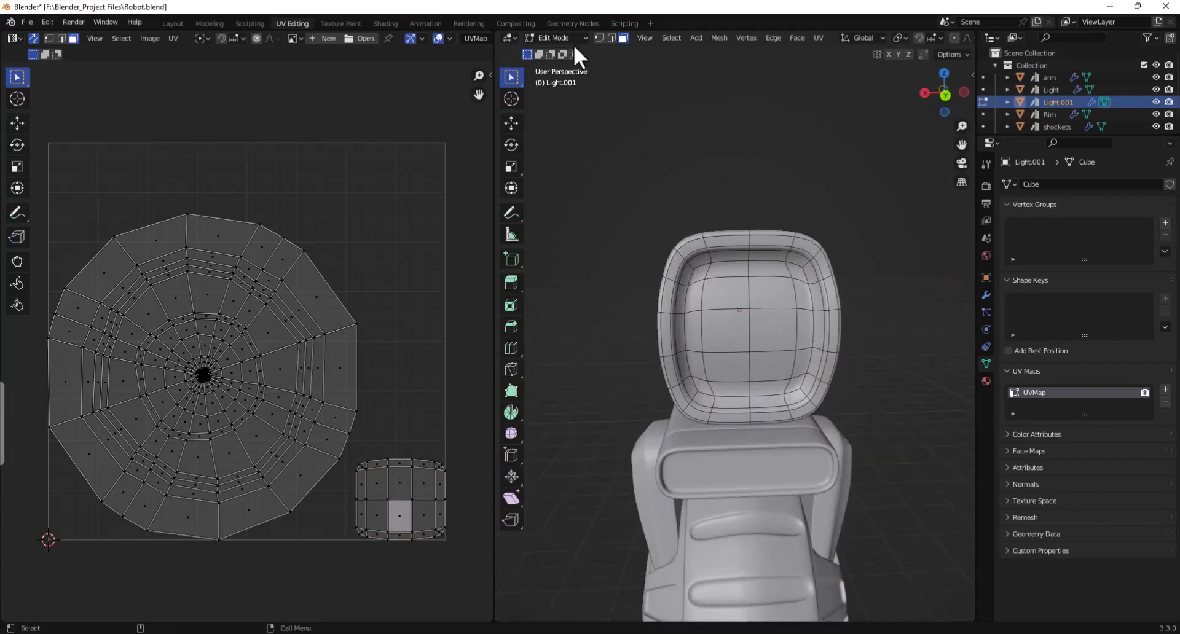
click(611, 38)
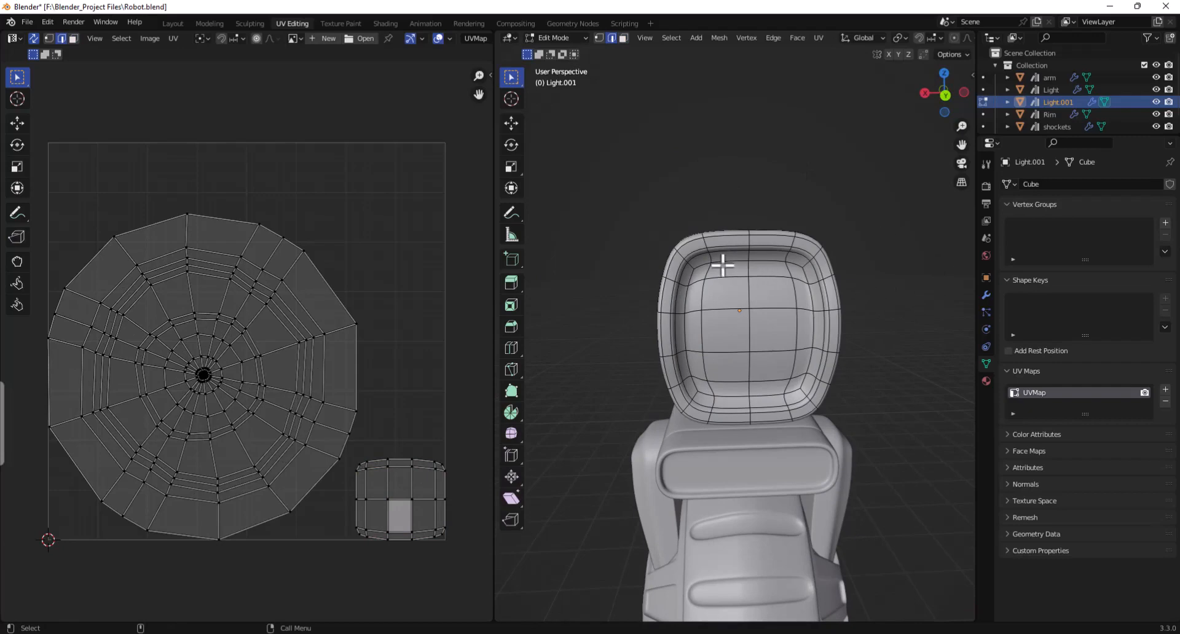
alt+shift+click(686, 301)
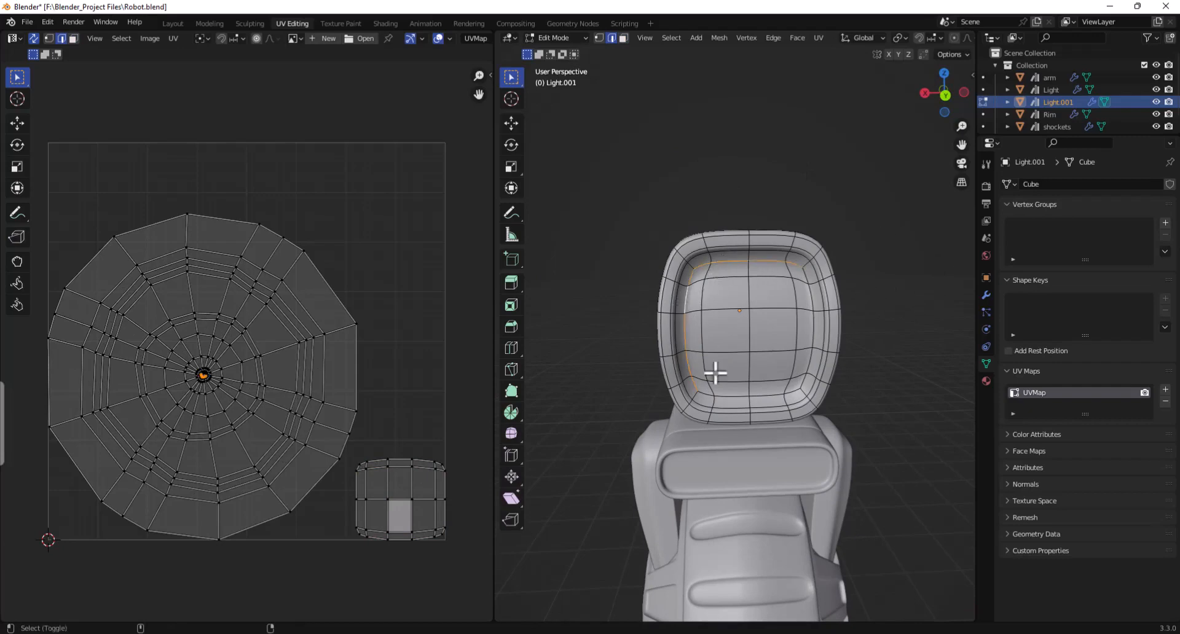
alt+shift+click(741, 397)
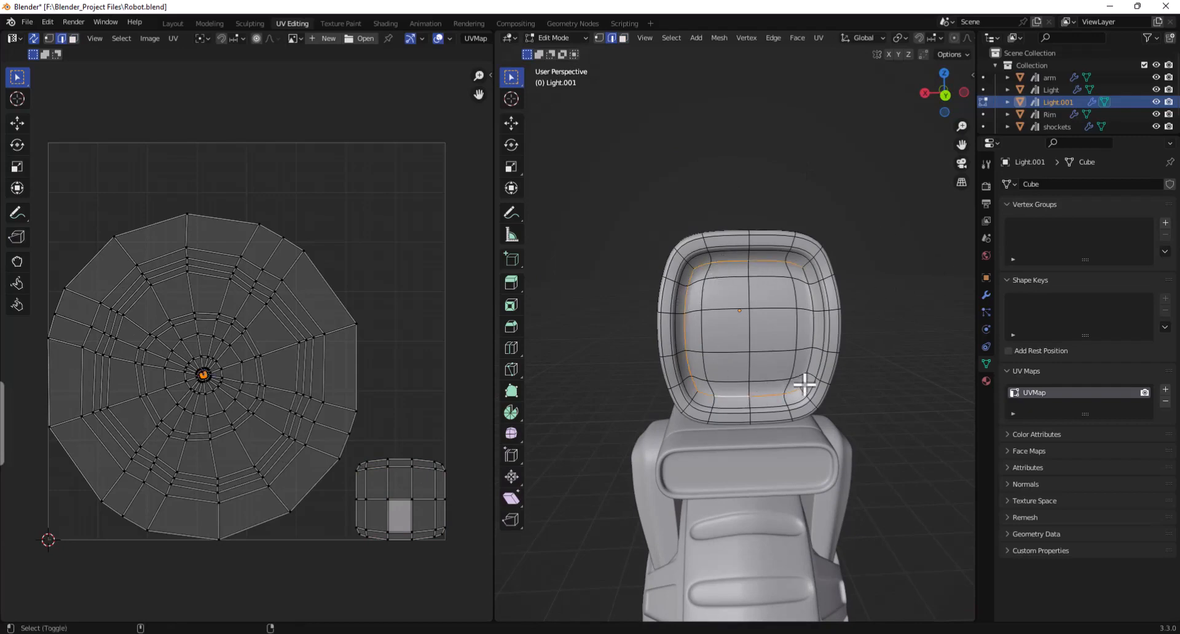
right_click(750, 329)
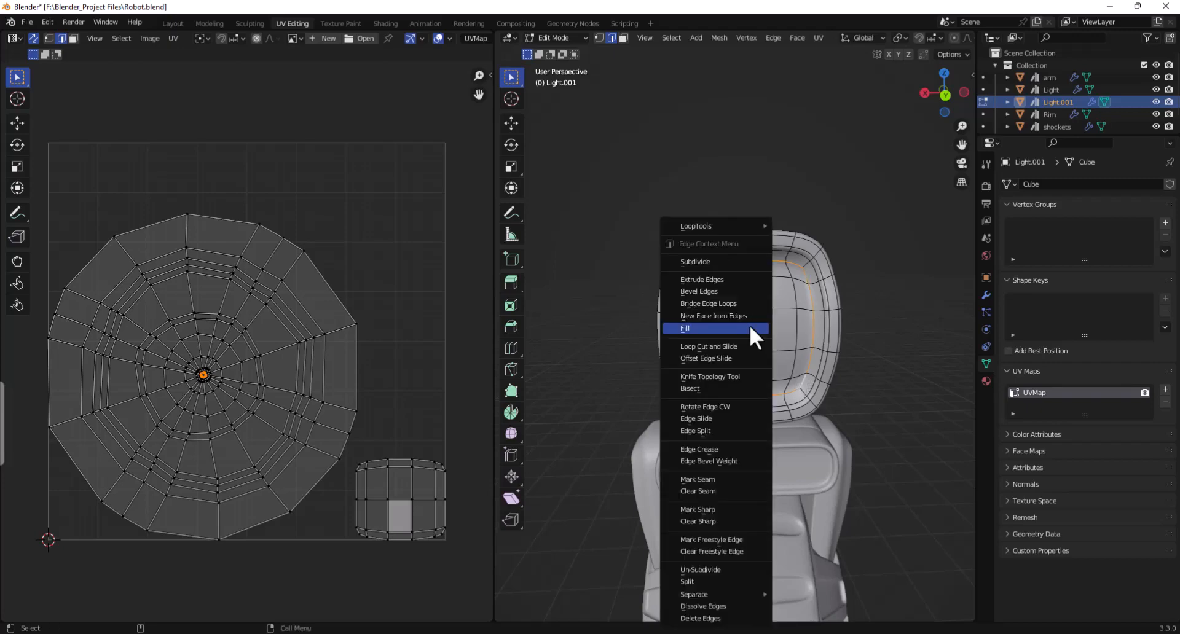
click(724, 476)
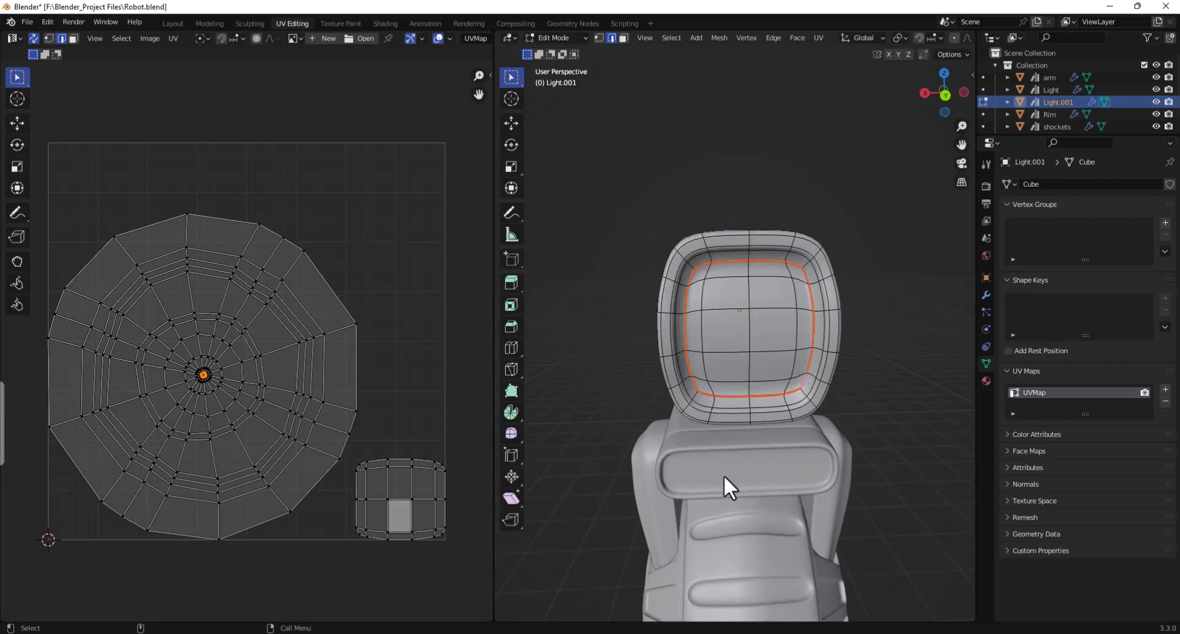
click(880, 391)
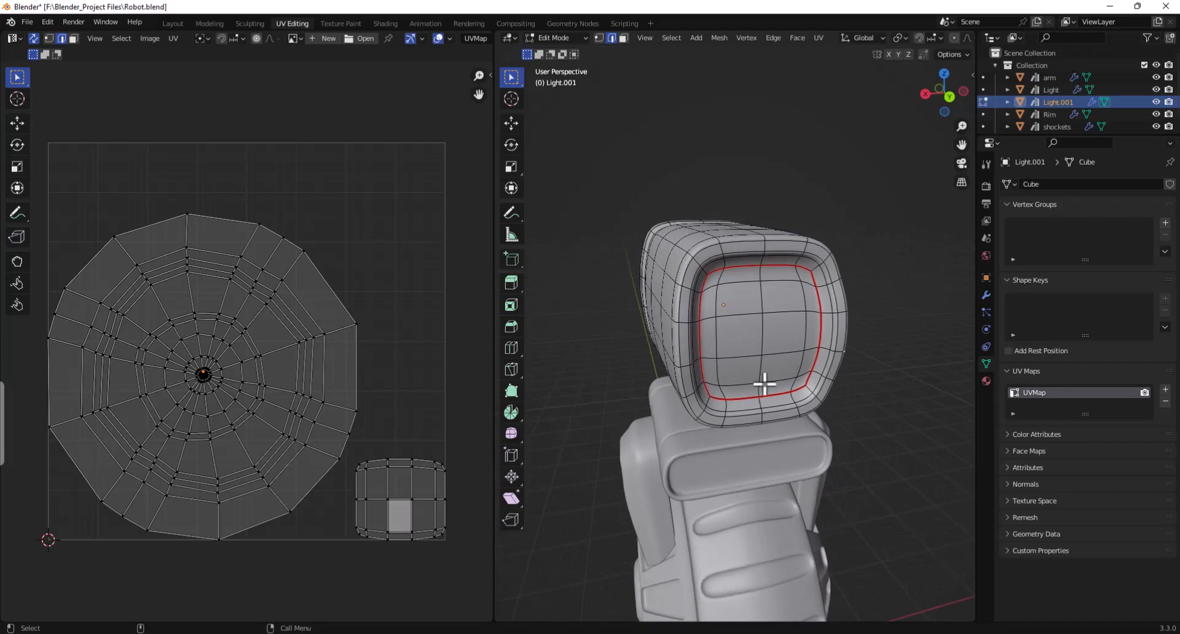
Step: Select the head's entire mesh, switch to face selection and unwrap it again with the added seam
key(a)
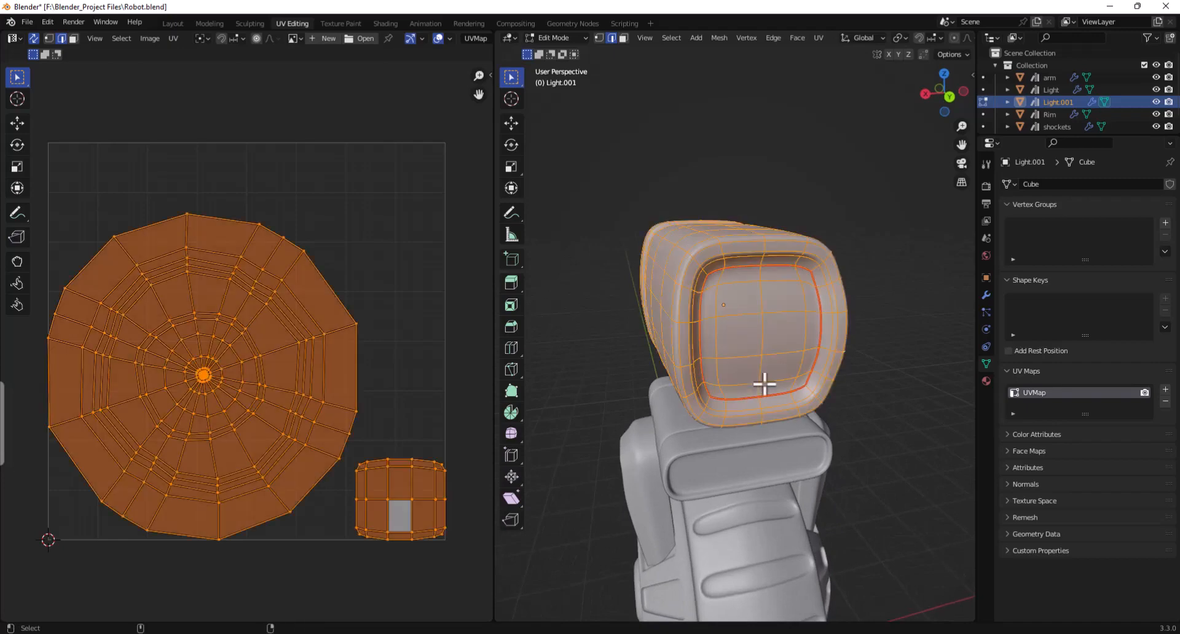
click(624, 38)
right_click(760, 296)
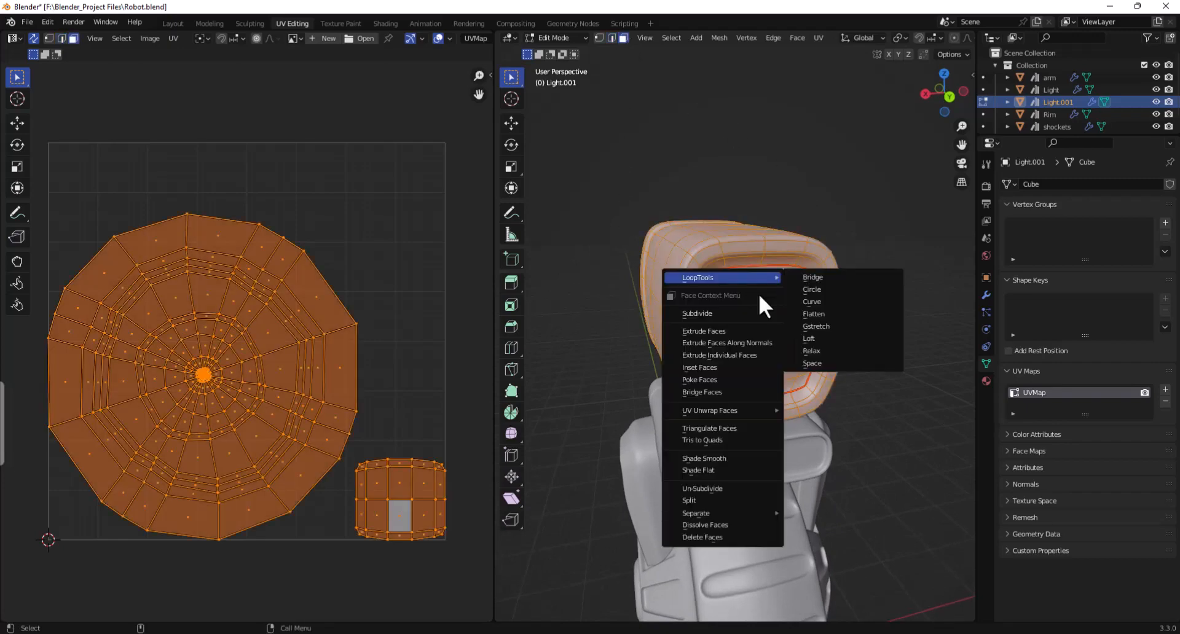
mouse_move(714, 412)
click(854, 411)
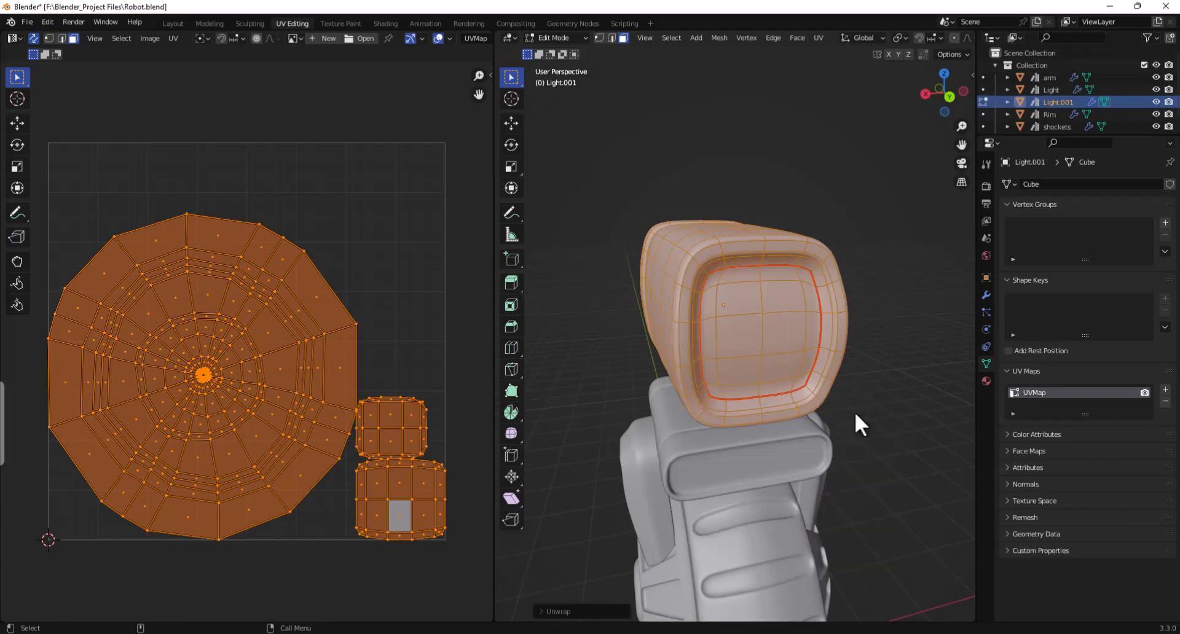
Step: Locate a face on top of the head's front rim in the UV layout, and switch to edge selection
click(885, 373)
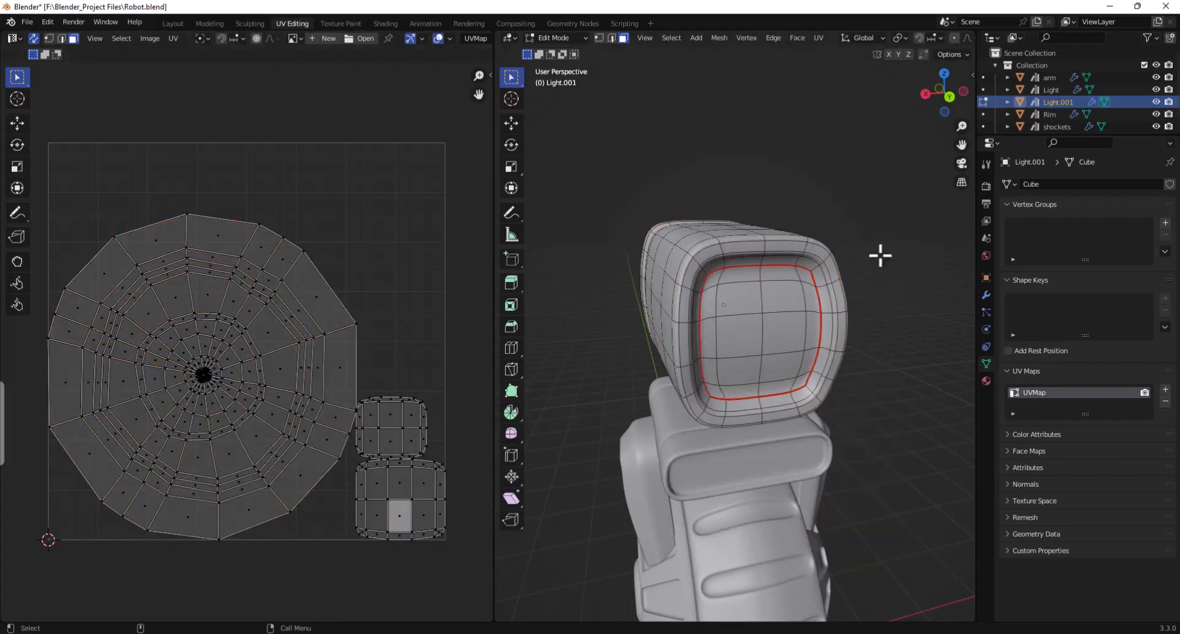
middle_drag(813, 251, 741, 150)
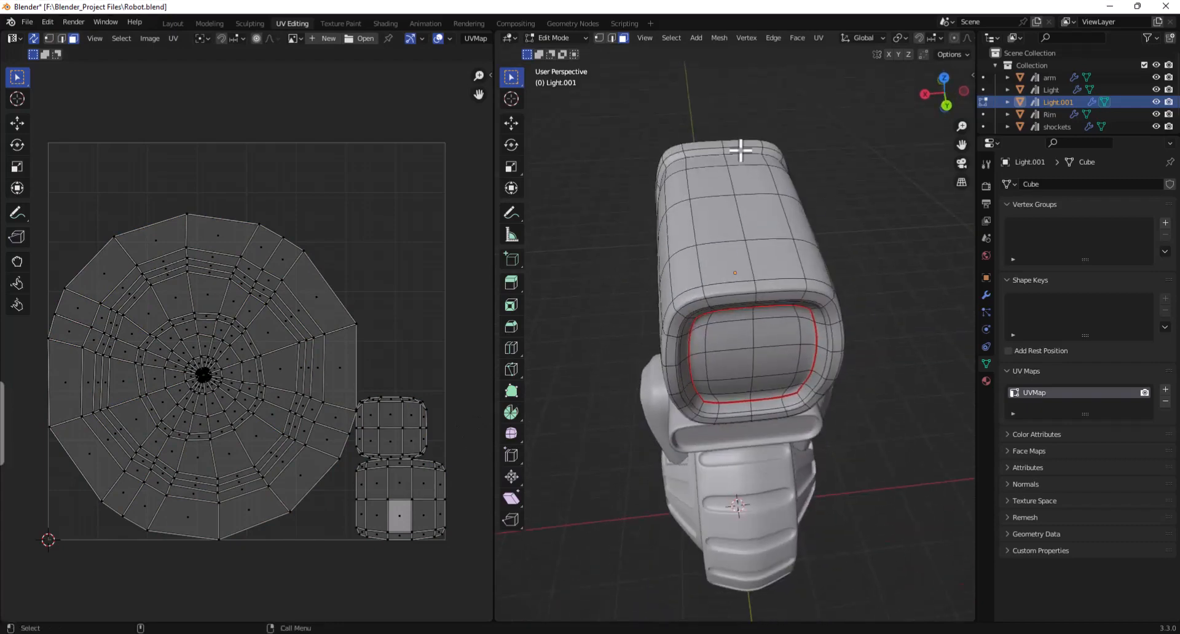
middle_drag(766, 287, 716, 269)
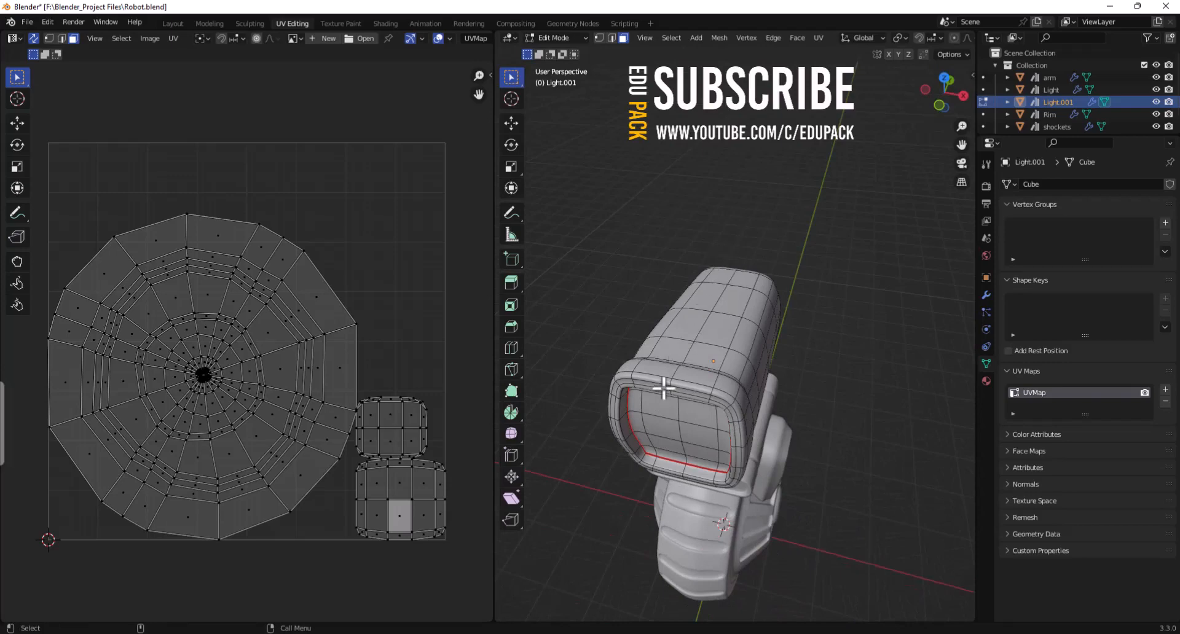
click(683, 372)
middle_drag(761, 356, 739, 335)
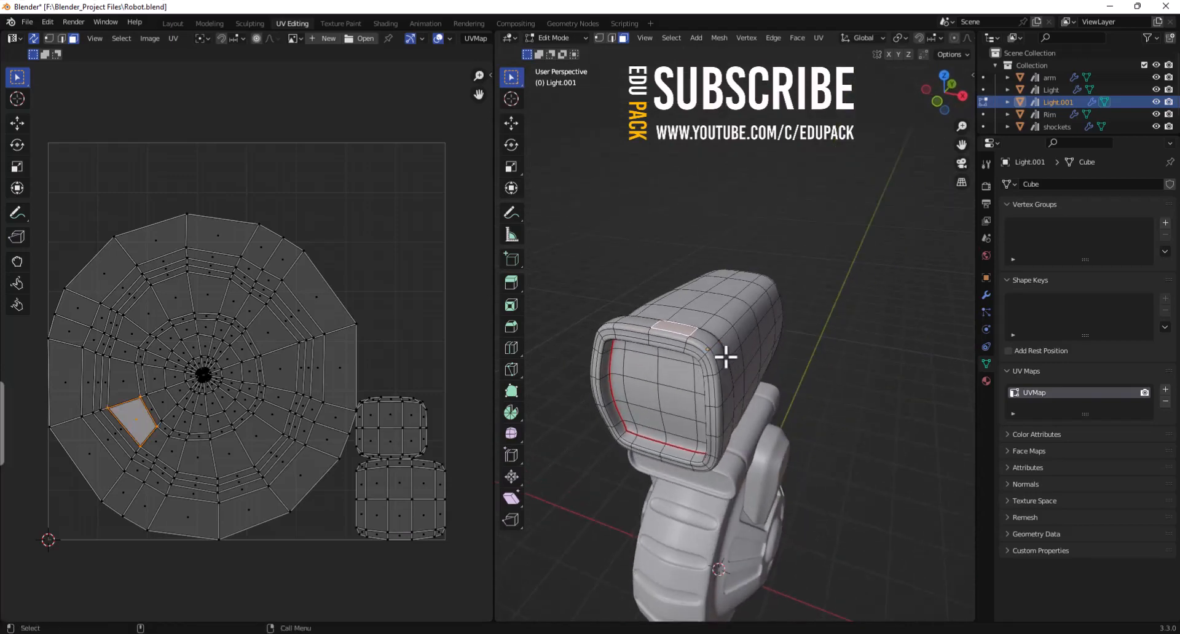
middle_drag(720, 364, 698, 329)
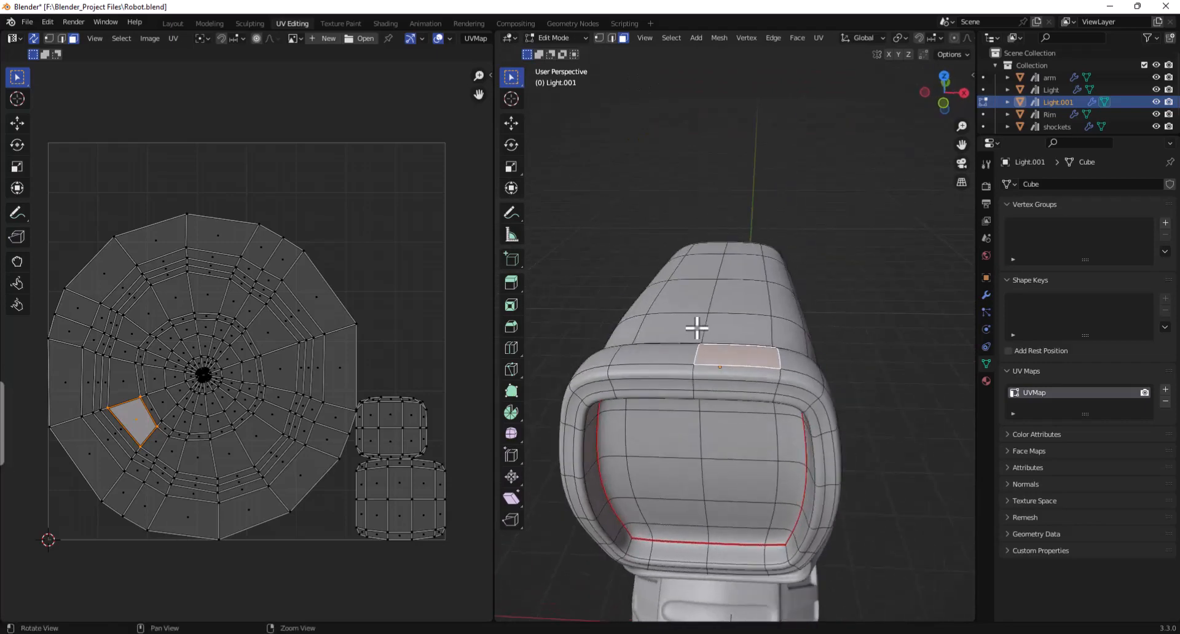
click(612, 38)
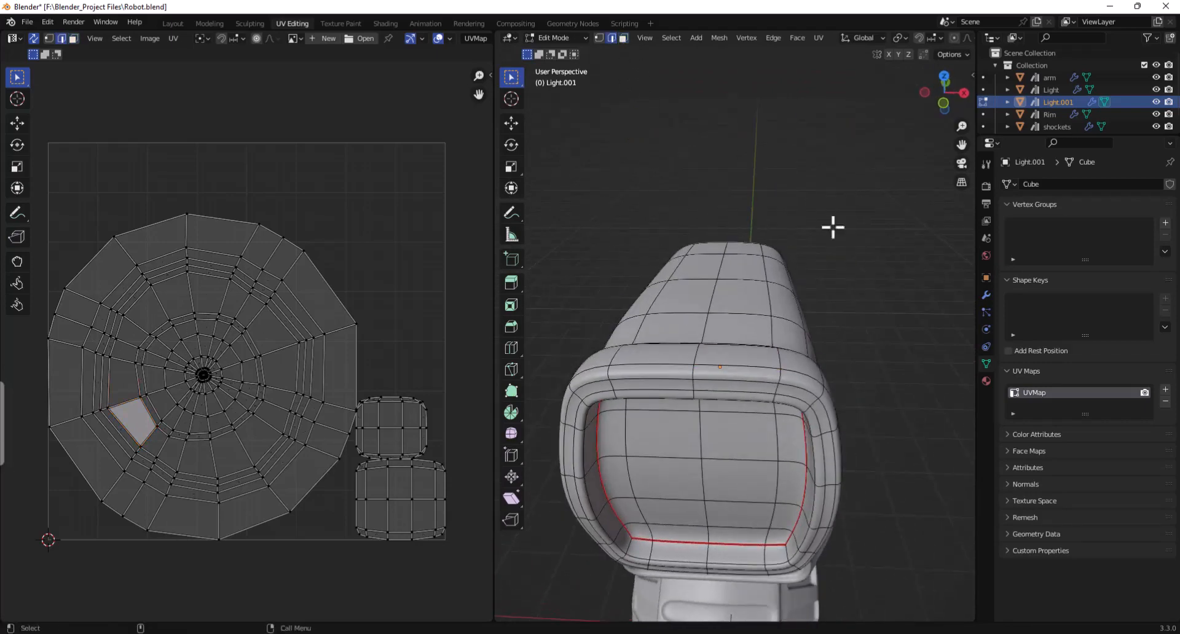
middle_drag(703, 390, 732, 329)
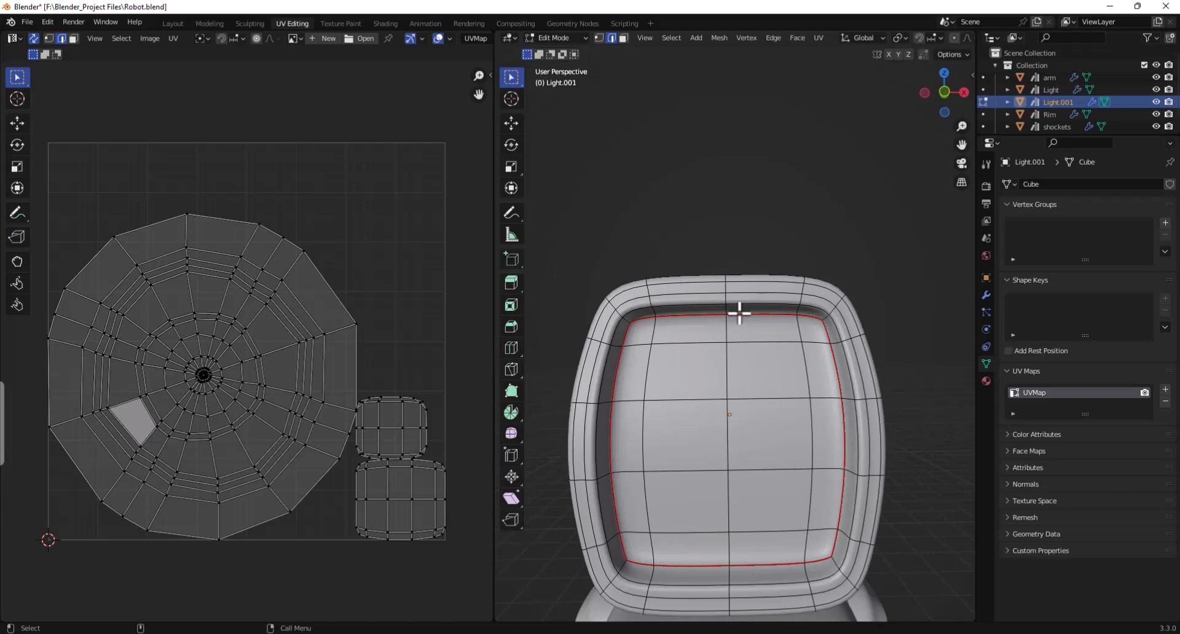
middle_drag(723, 324, 711, 274)
click(710, 272)
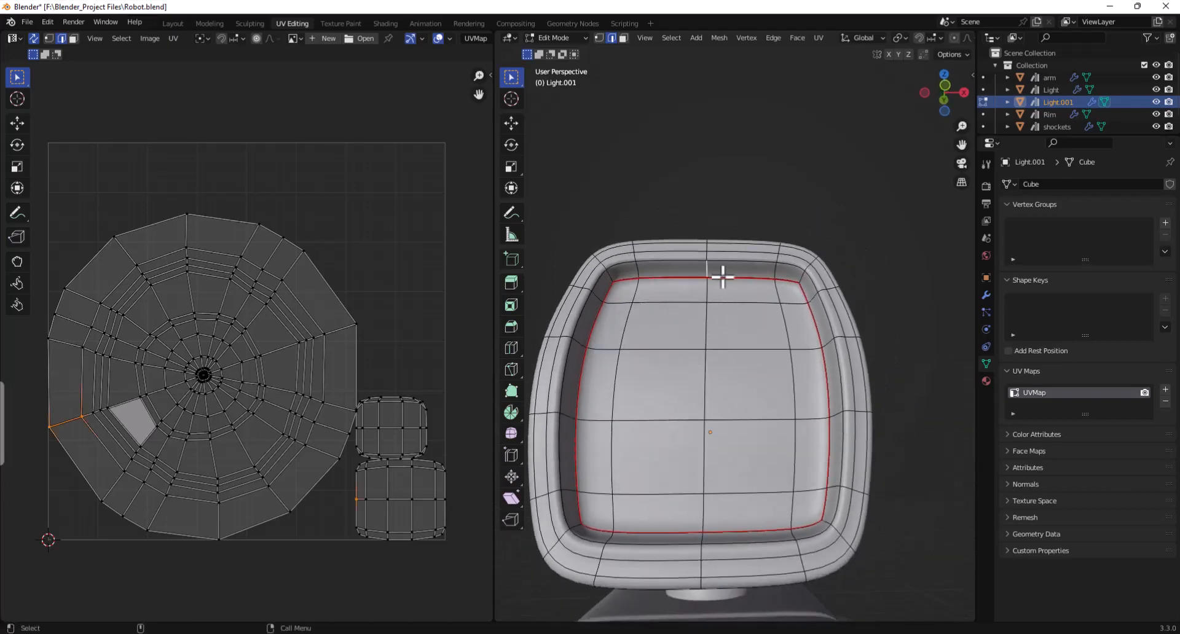
alt+drag(721, 276, 708, 319)
scroll(700, 325, up, 2)
alt+middle_drag(693, 328, 712, 340)
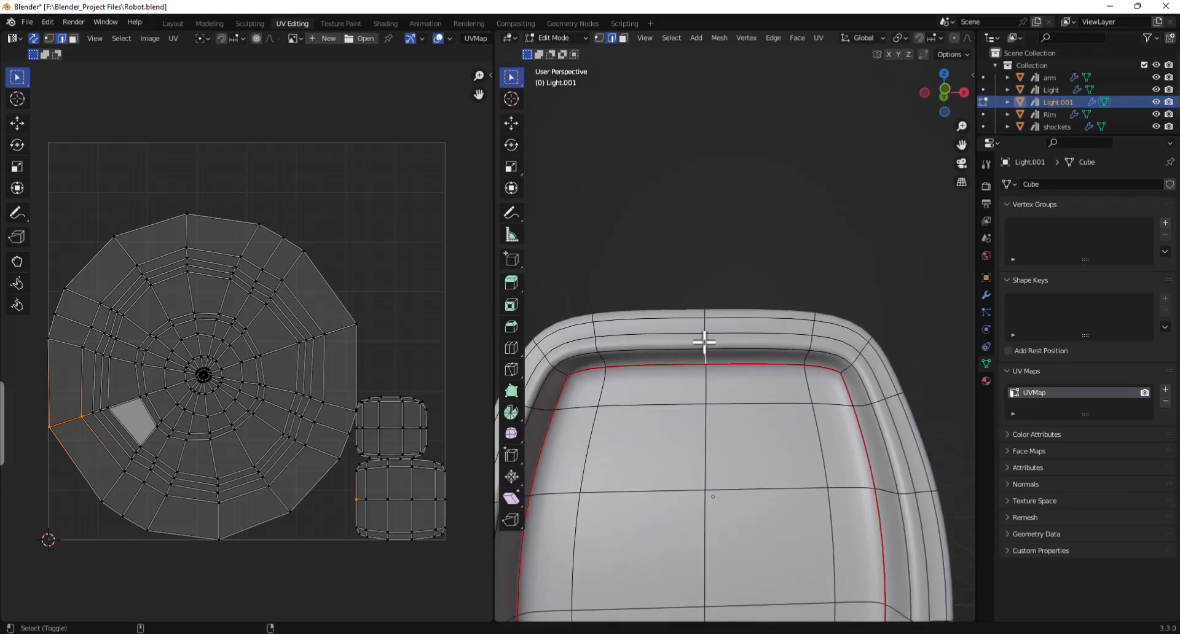
shift+click(708, 328)
alt+drag(783, 312, 740, 374)
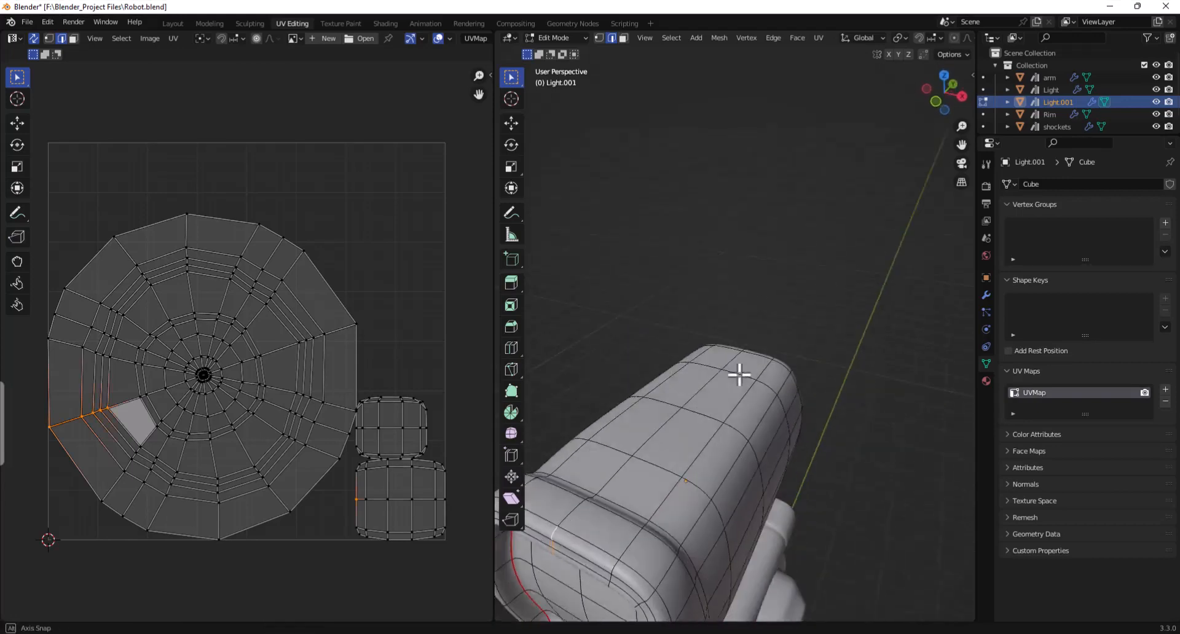
alt+middle_drag(739, 373, 740, 352)
scroll(739, 352, down, 2)
mouse_move(740, 353)
alt+mouse_down()
mouse_move(747, 387)
mouse_move(743, 365)
alt+mouse_up()
scroll(743, 365, up, 2)
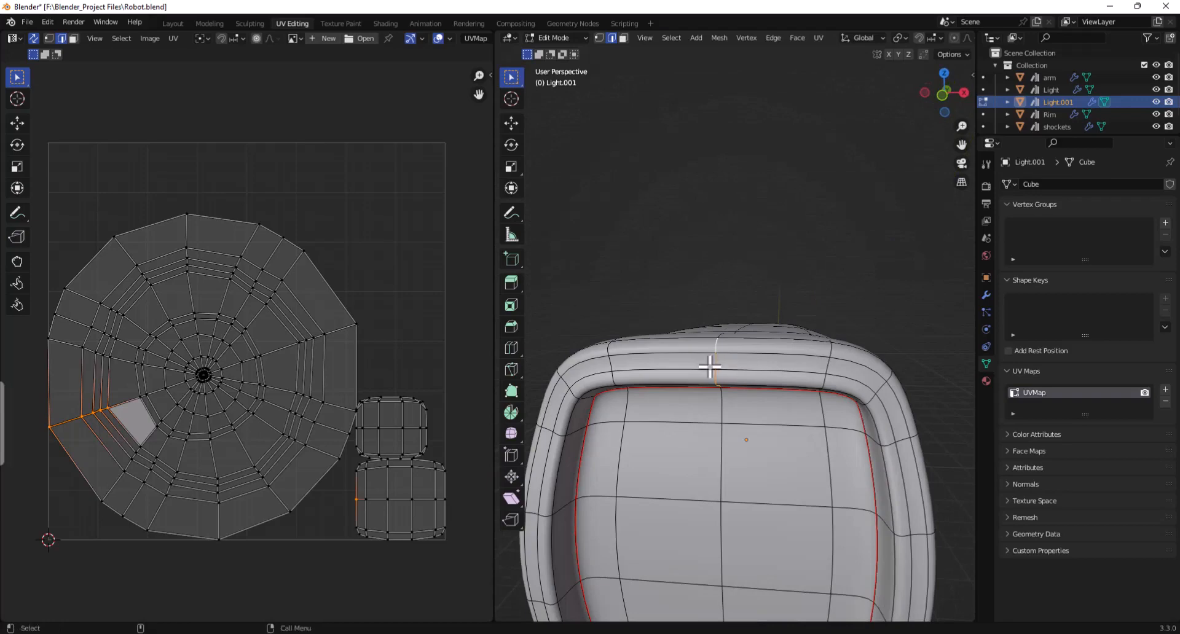
alt+shift+click(717, 361)
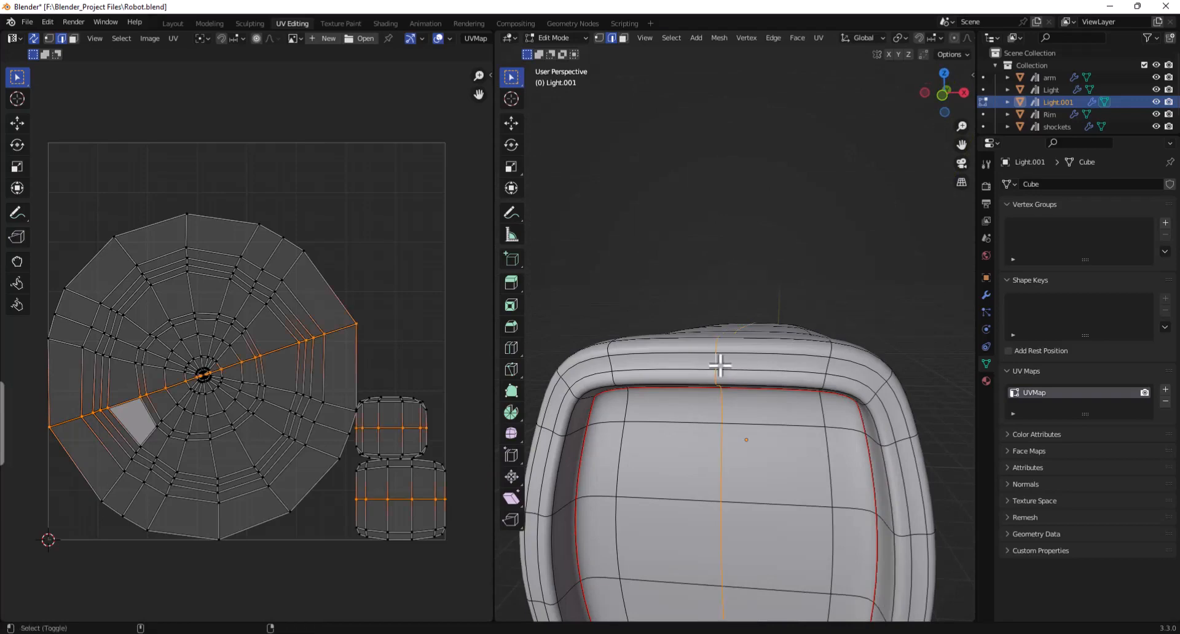
scroll(719, 357, down, 5)
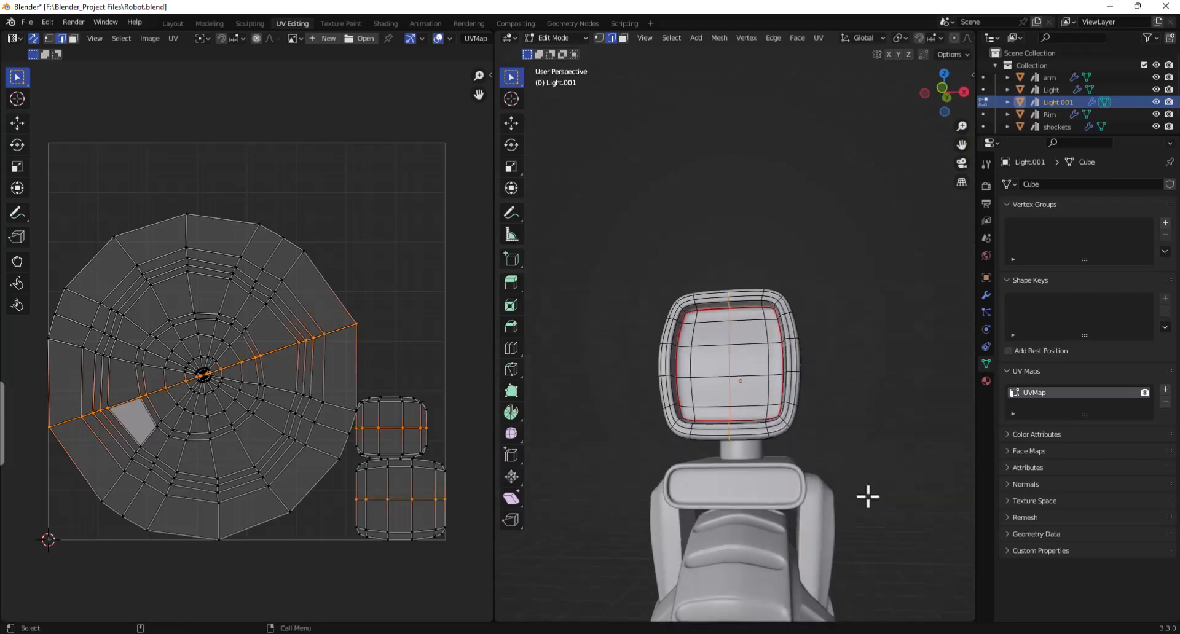
middle_drag(868, 496, 791, 449)
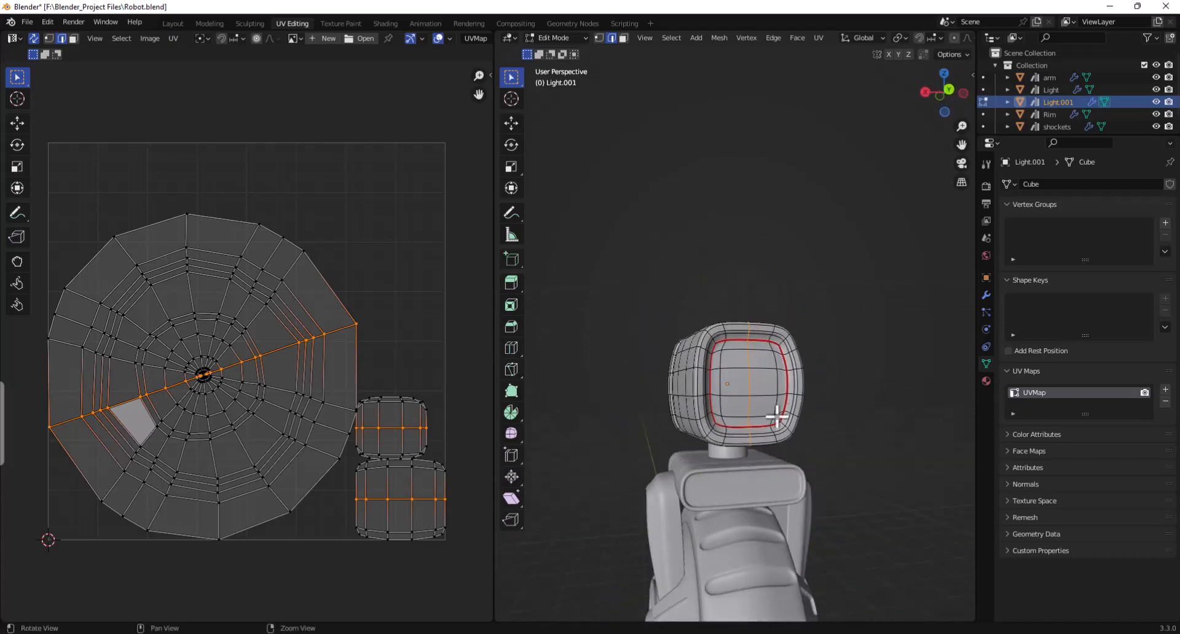
scroll(764, 287, up, 4)
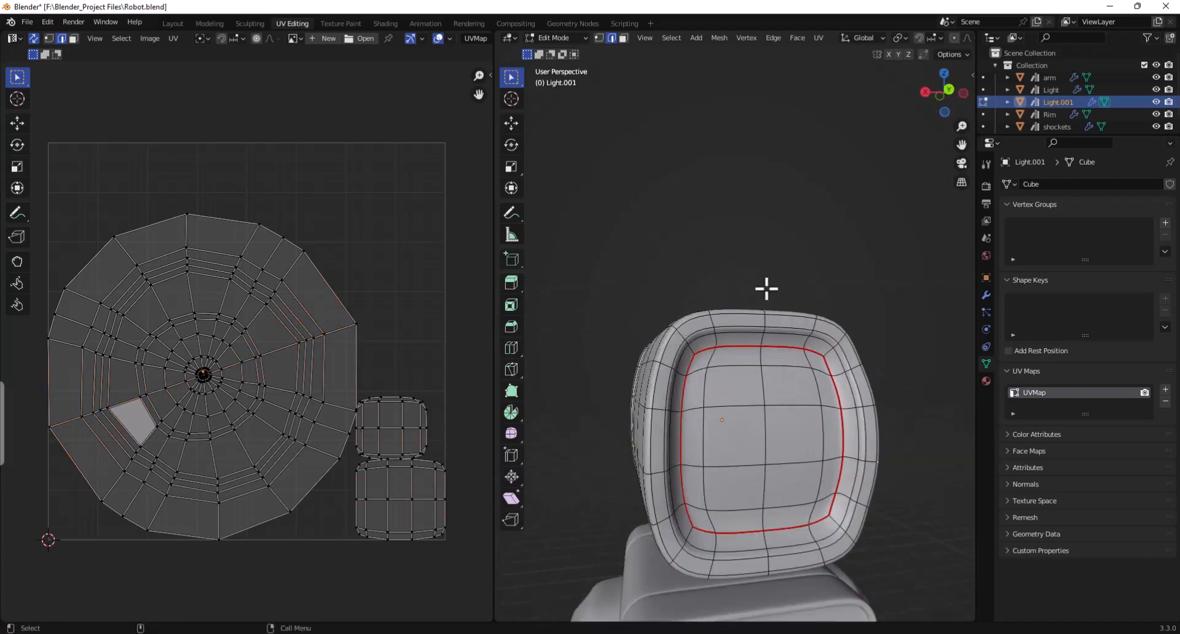
Step: Mark a UV seam along the head's top centre line, crossing both end rims to join the two recessed-panel seams
middle_drag(750, 334, 679, 388)
shift+click(695, 320)
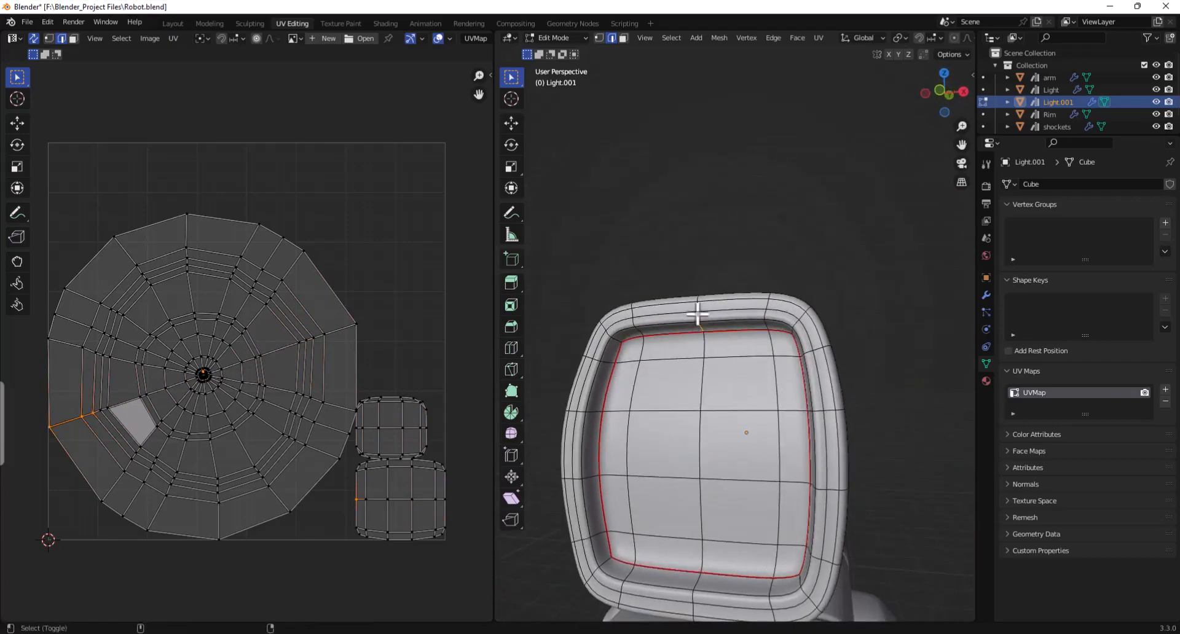
shift+click(702, 305)
middle_drag(706, 297, 645, 427)
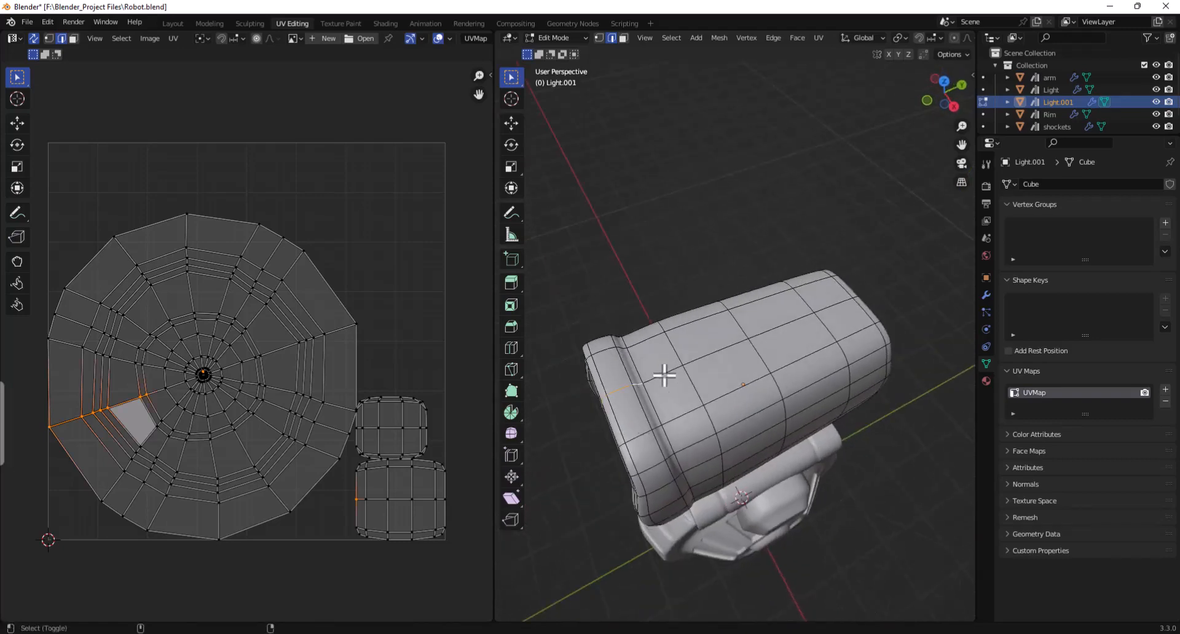
shift+click(688, 362)
shift+click(704, 353)
shift+click(799, 323)
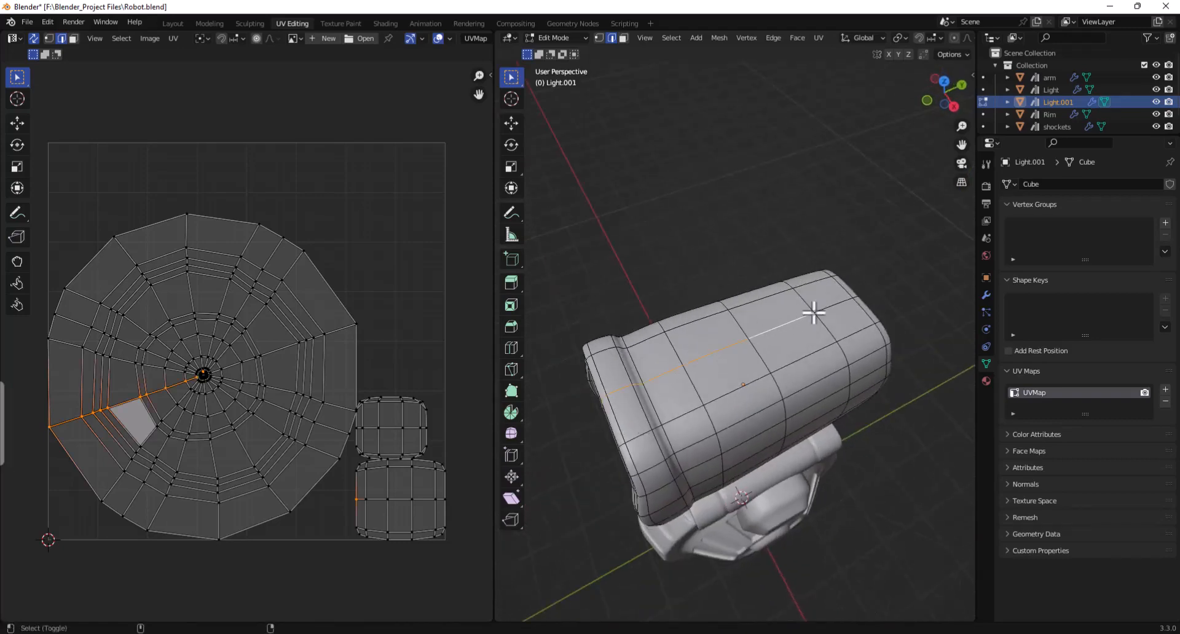
shift+click(861, 323)
middle_drag(860, 323, 795, 403)
scroll(769, 474, up, 3)
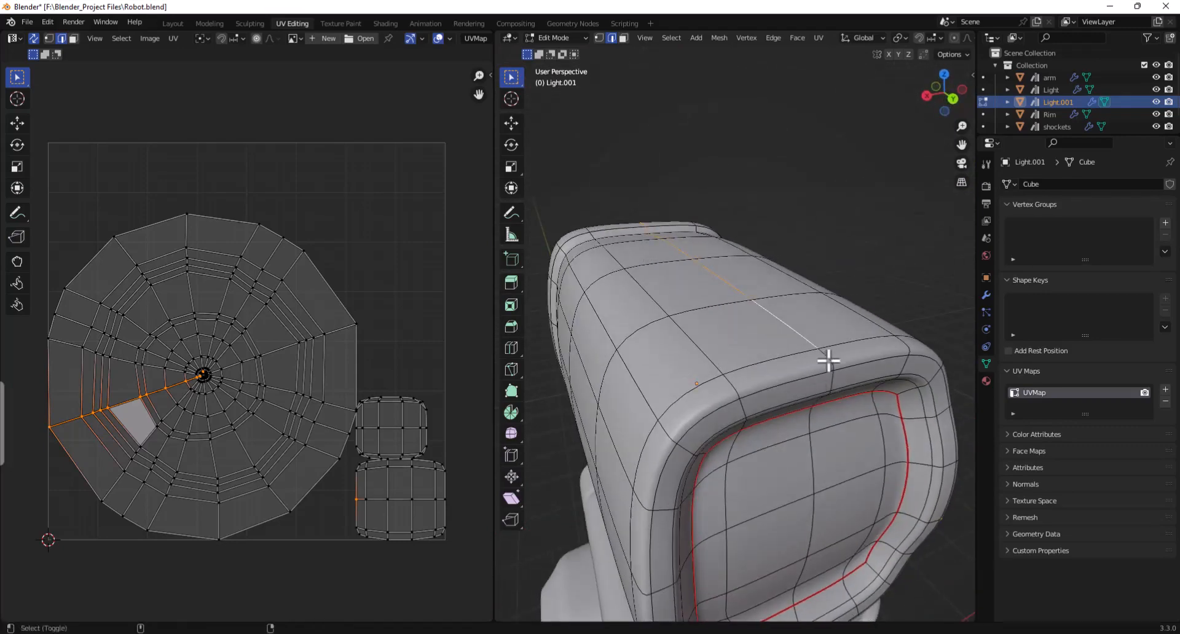
middle_drag(830, 383, 805, 353)
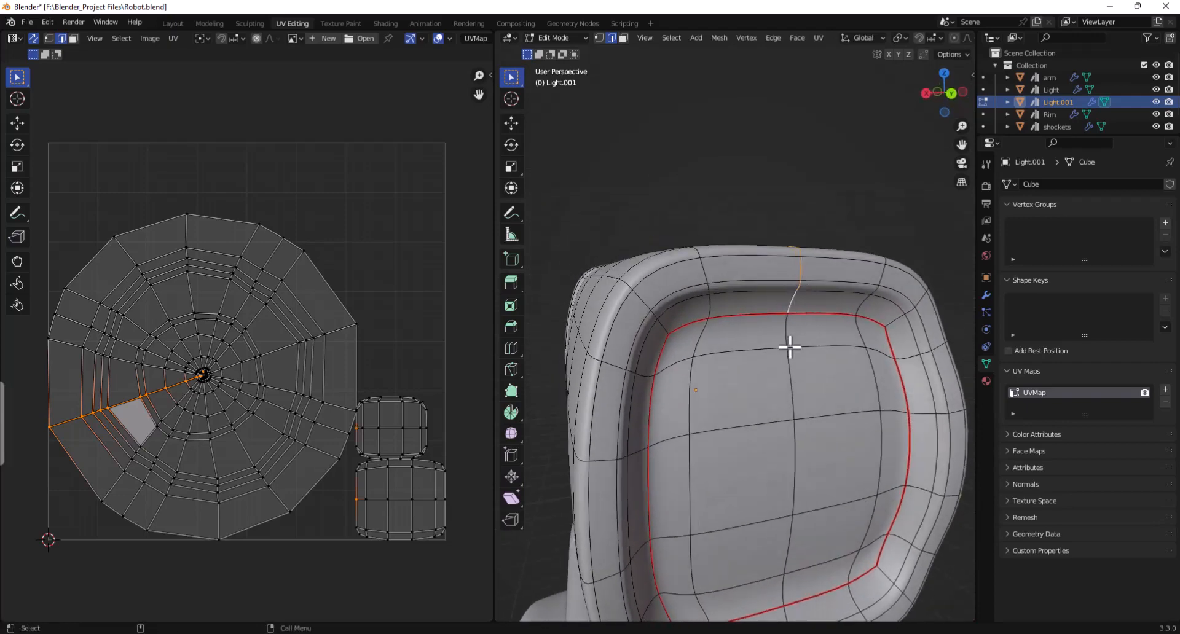
scroll(758, 338, down, 3)
middle_drag(758, 337, 698, 343)
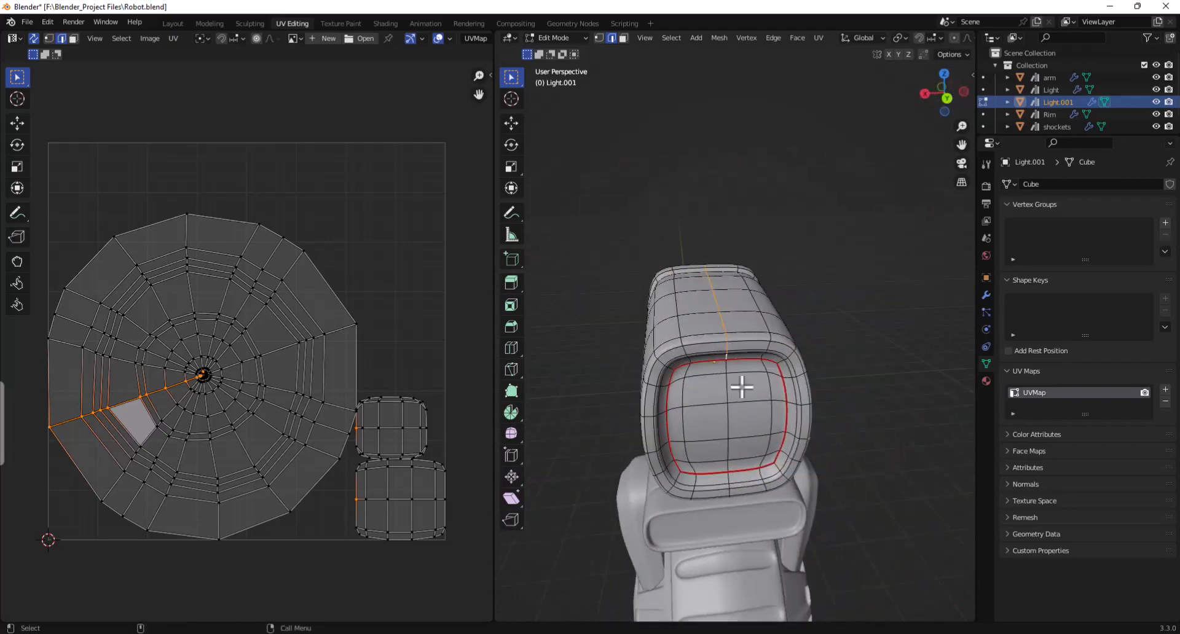
right_click(735, 357)
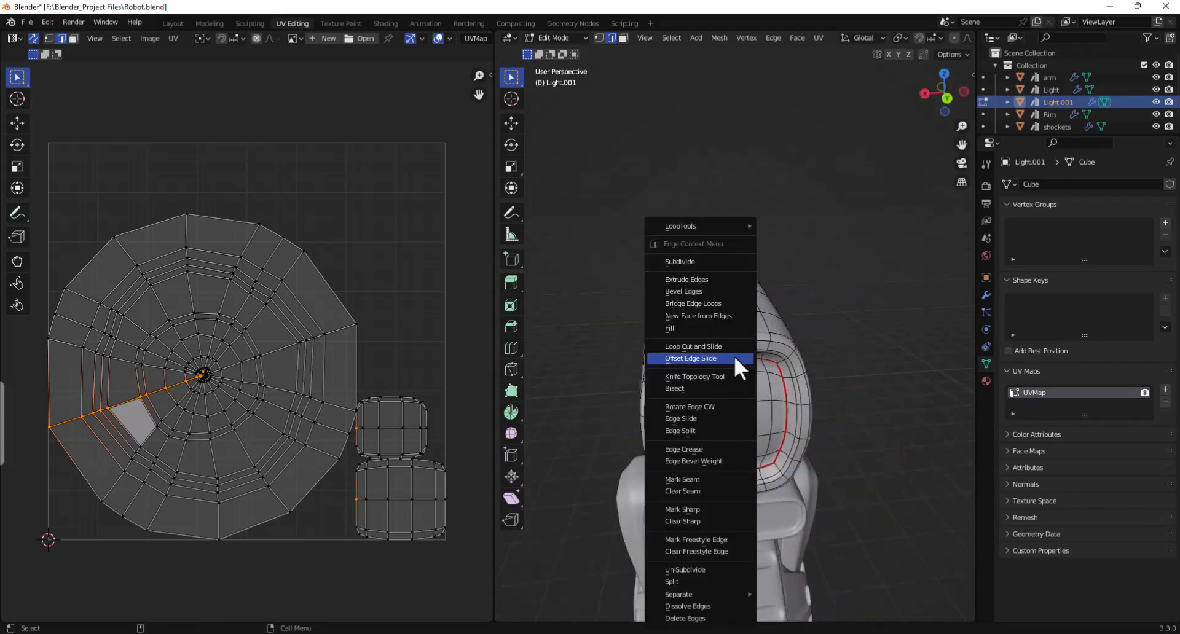
click(712, 479)
click(896, 383)
Step: Select the head's entire mesh in face selection, unwrap it with the new top seam, and clear the selection
middle_drag(769, 398, 731, 317)
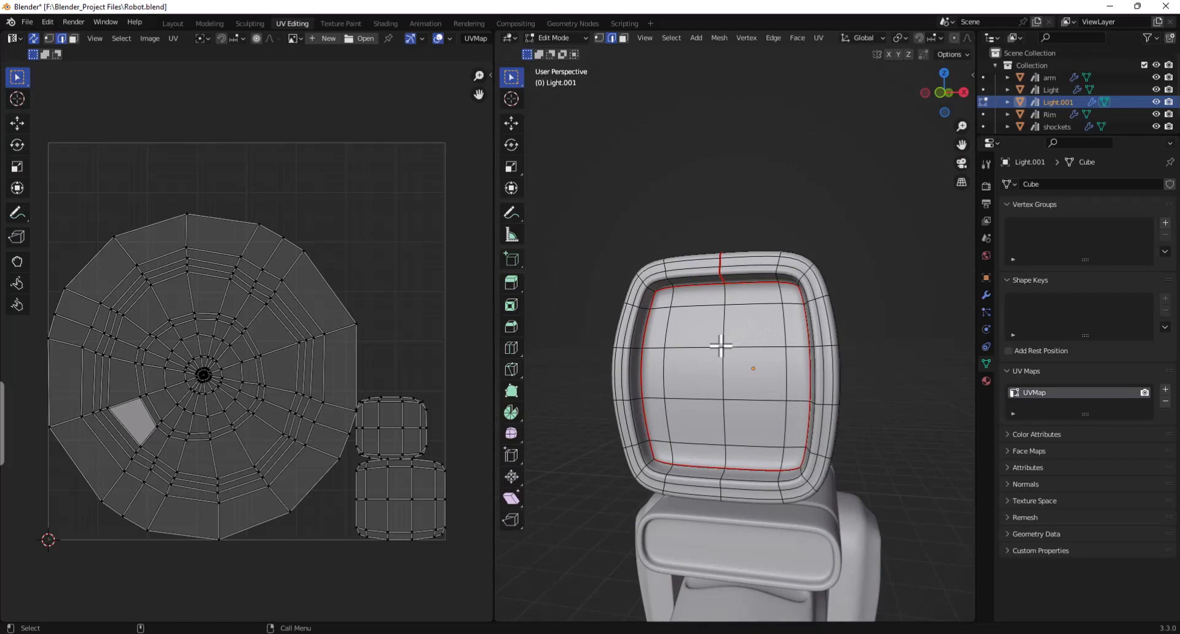
key(a)
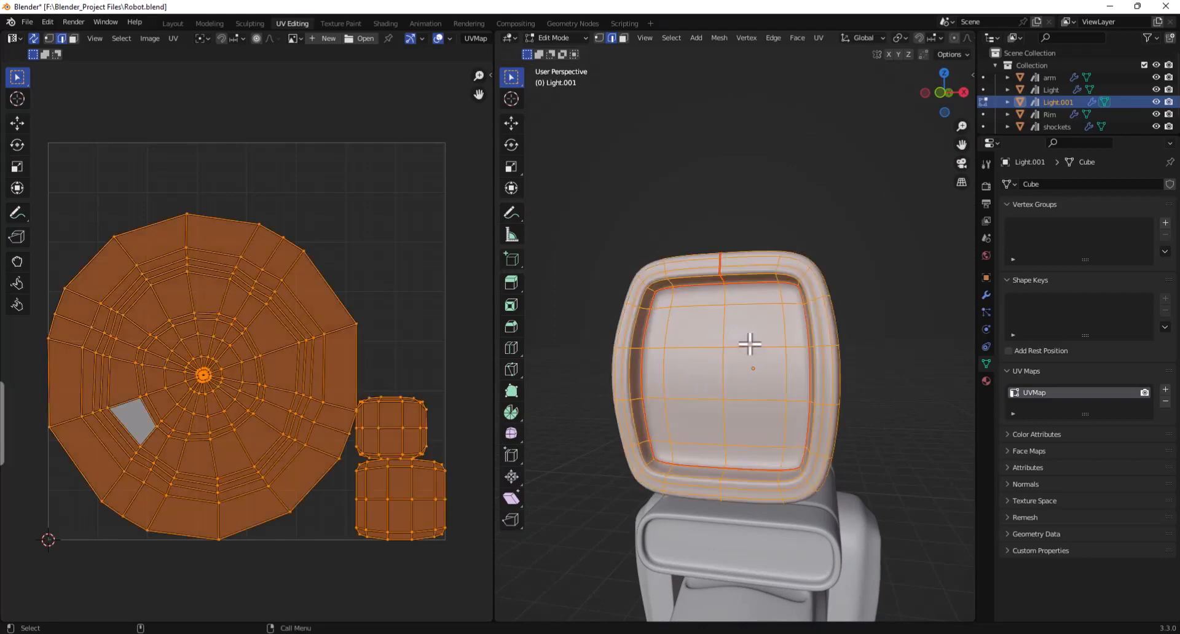
right_click(748, 321)
right_click(704, 278)
click(623, 38)
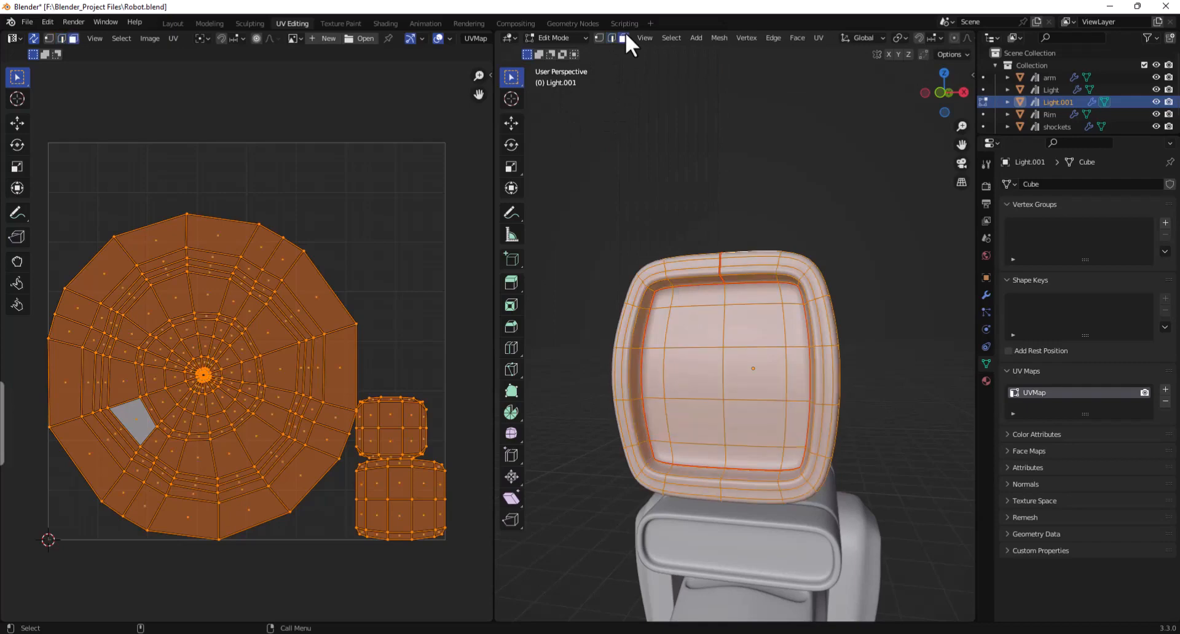
right_click(725, 305)
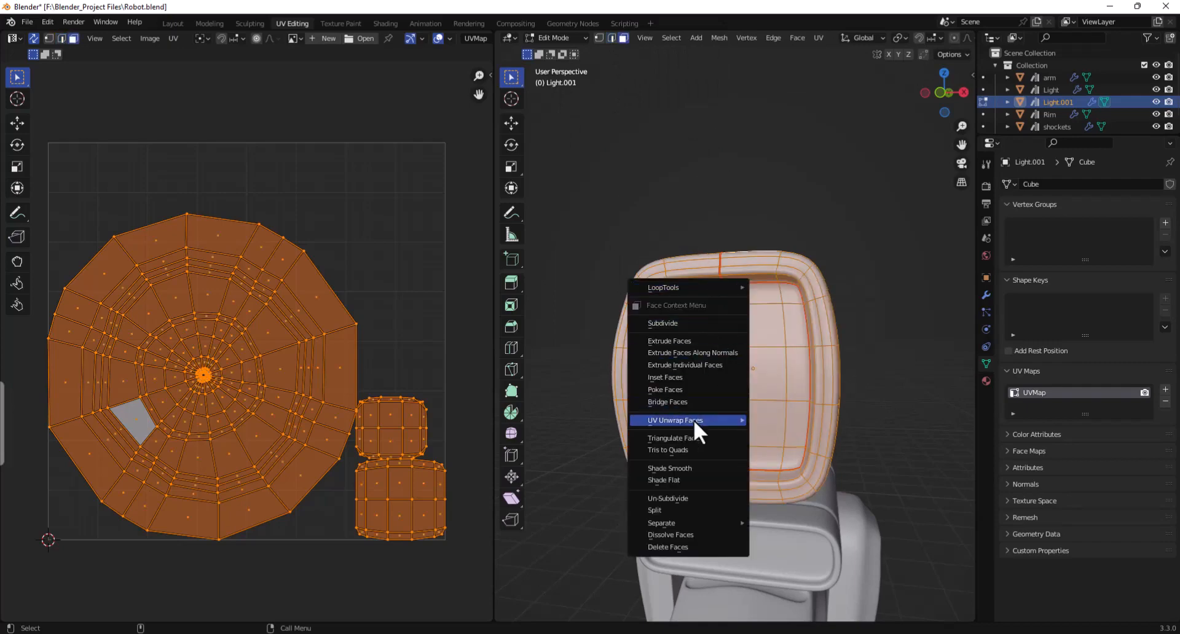
mouse_move(694, 422)
click(775, 420)
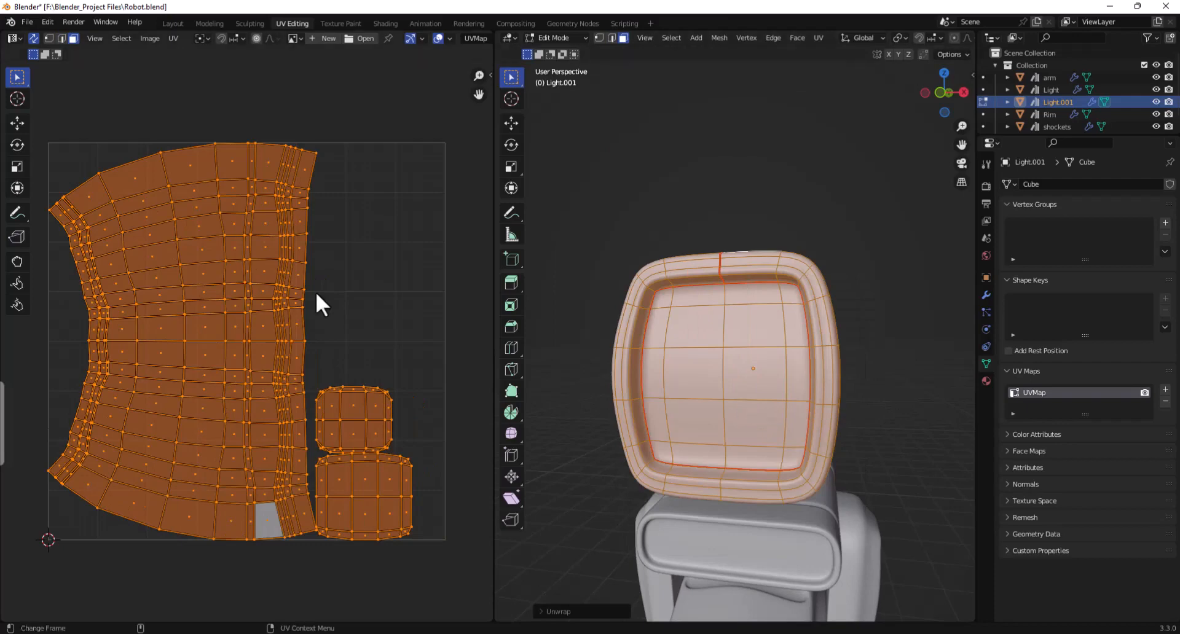
scroll(342, 275, down, 3)
click(672, 161)
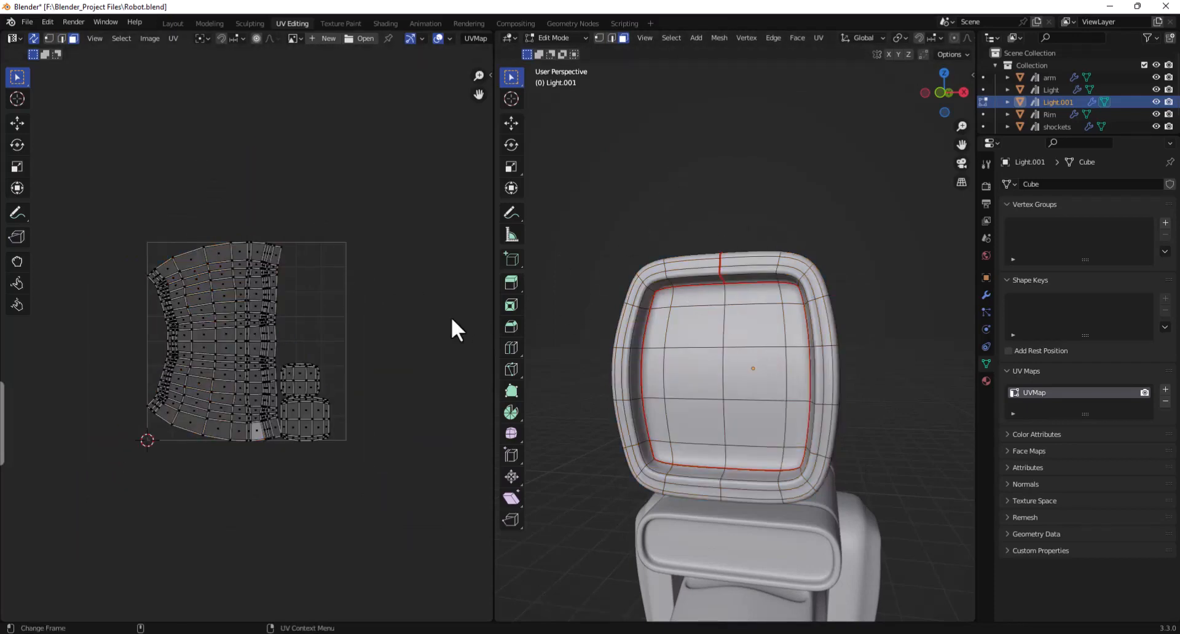
Step: Leave the head's mesh editing through Object Mode and open the wheel's tyre mesh in Edit Mode
scroll(627, 356, down, 3)
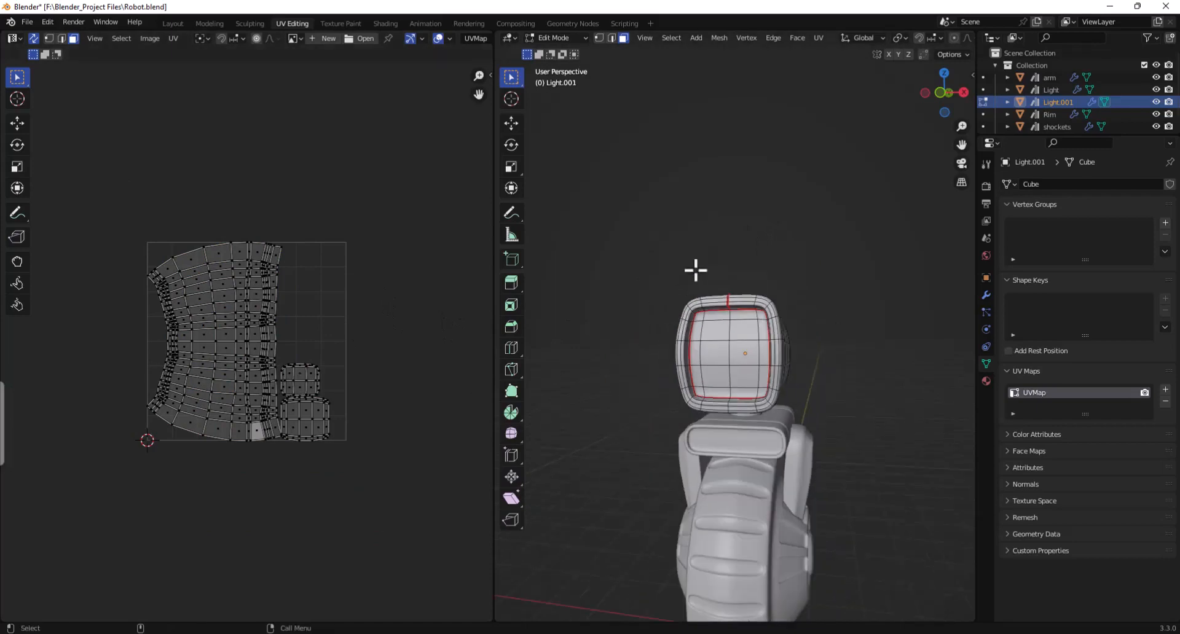
click(553, 37)
click(561, 49)
middle_drag(860, 253, 853, 257)
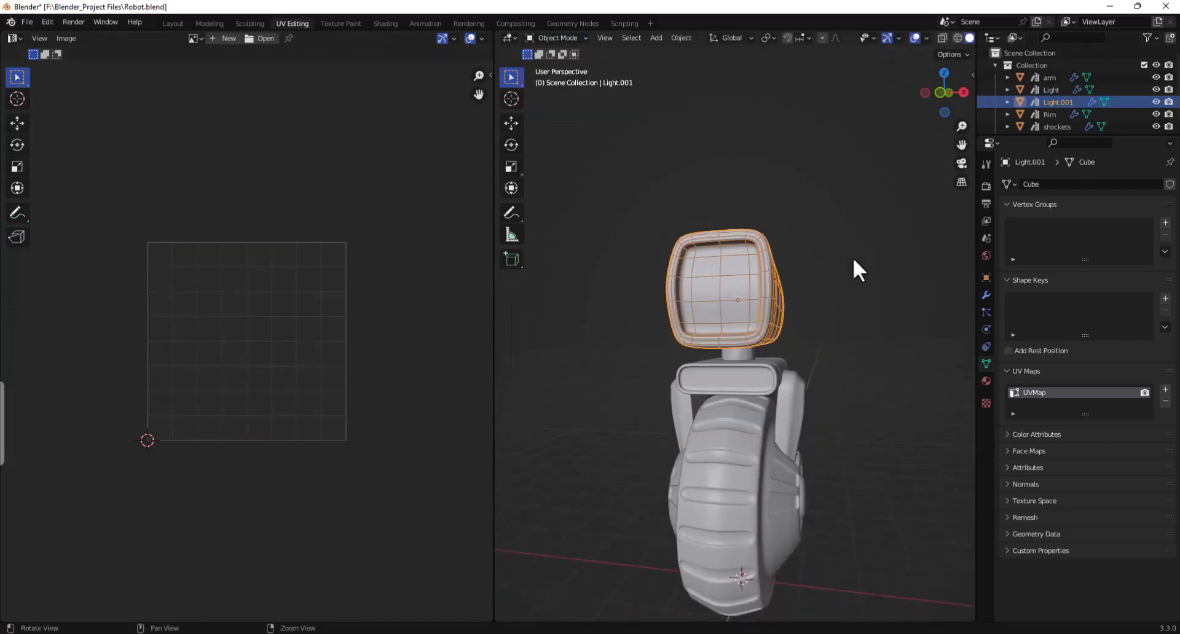
click(762, 360)
middle_drag(762, 360, 697, 479)
click(677, 477)
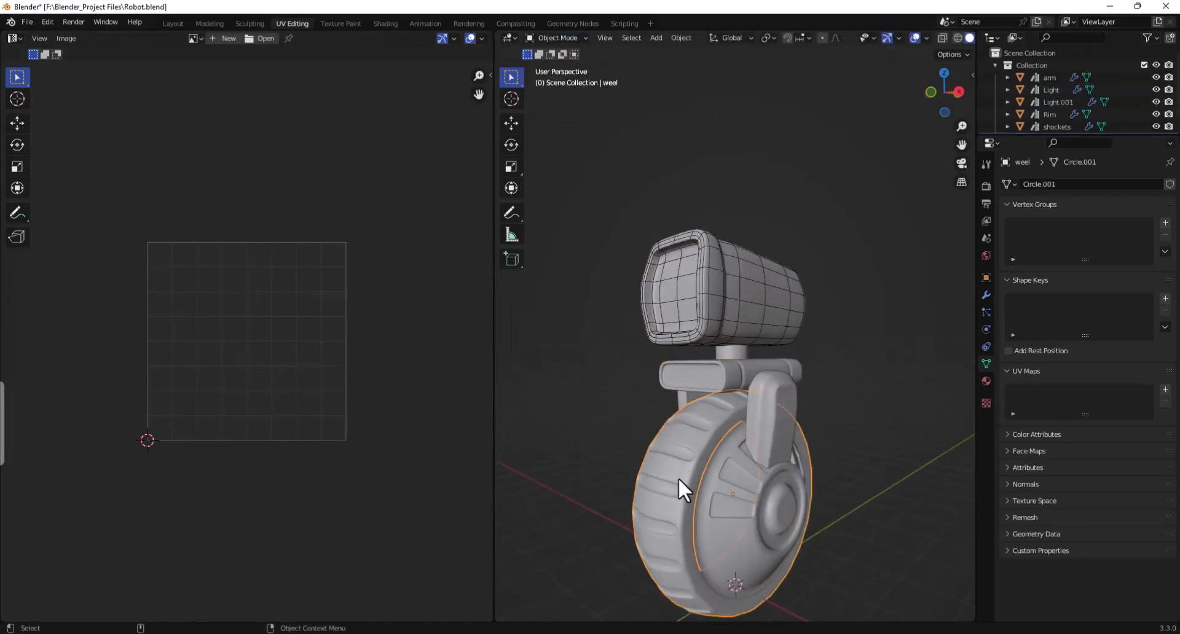
key(Tab)
scroll(671, 489, up, 3)
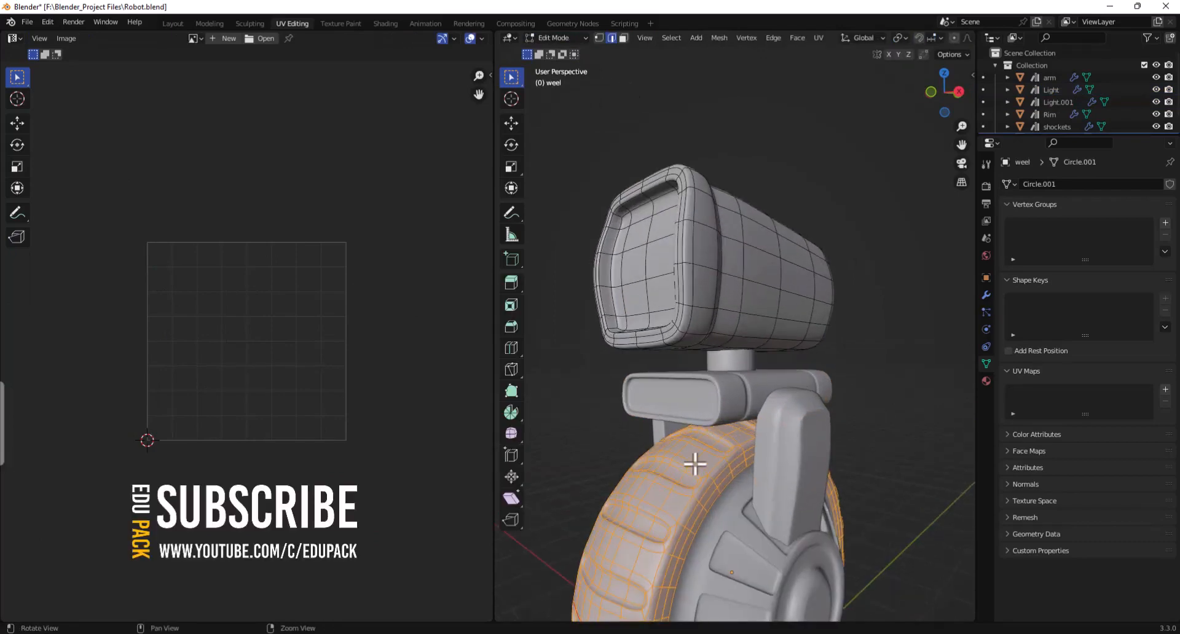
Step: Mark a UV seam along one edge loop running crosswise over the tyre's tread between two grooves
middle_drag(690, 466, 726, 398)
click(891, 387)
scroll(821, 463, up, 3)
scroll(690, 400, up, 2)
alt+click(819, 392)
middle_drag(823, 393, 750, 397)
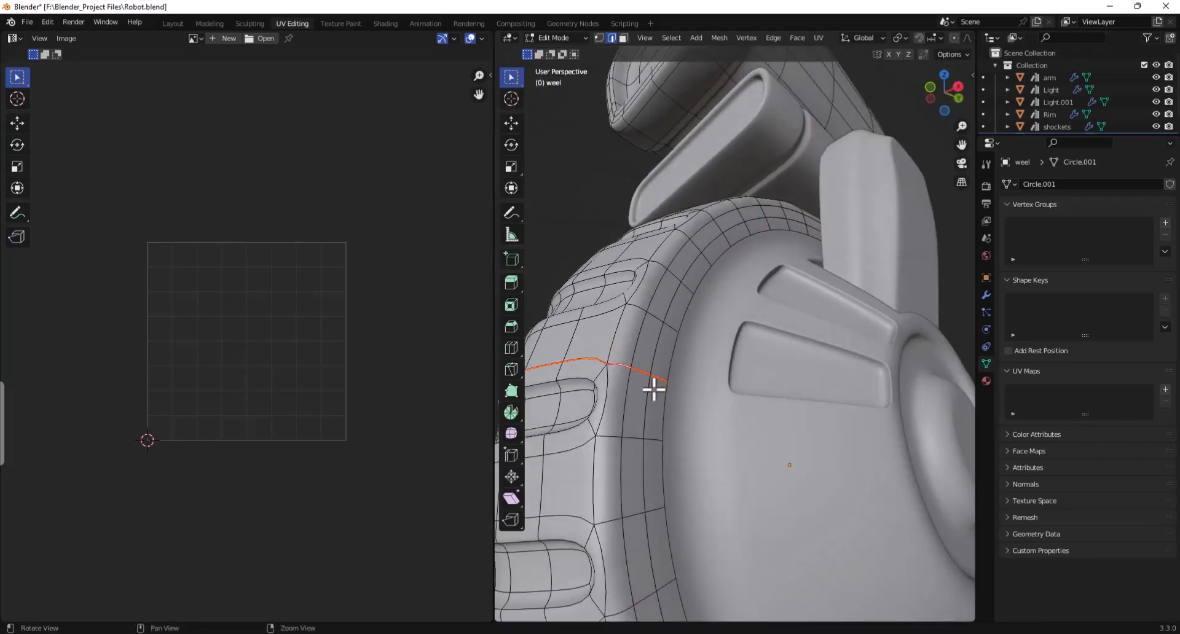
Step: Extend the tyre's crosswise seam over the sidewall to the tyre's inner rim edge
middle_drag(651, 390, 803, 411)
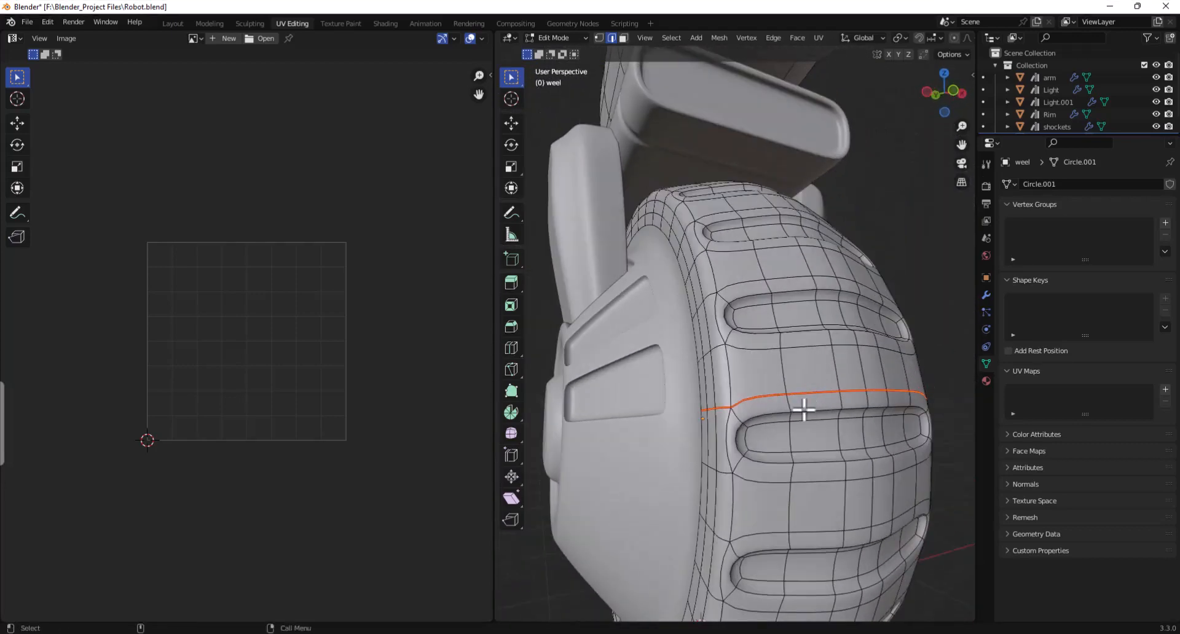
click(678, 444)
middle_drag(701, 412, 742, 406)
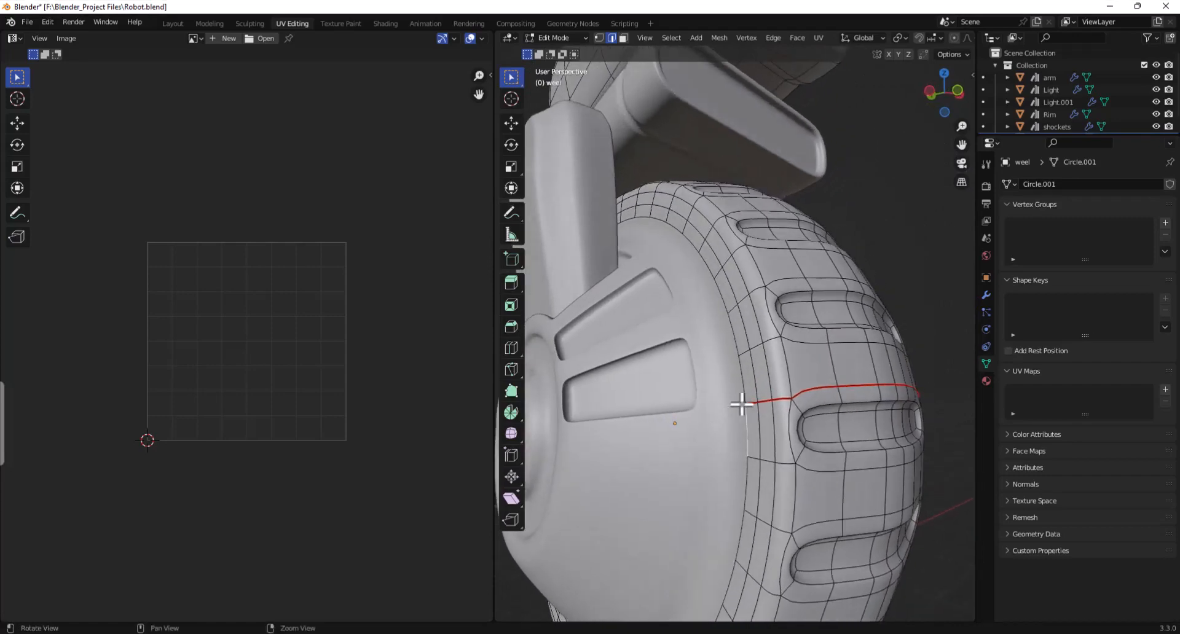
scroll(742, 406, up, 3)
middle_drag(869, 422, 776, 373)
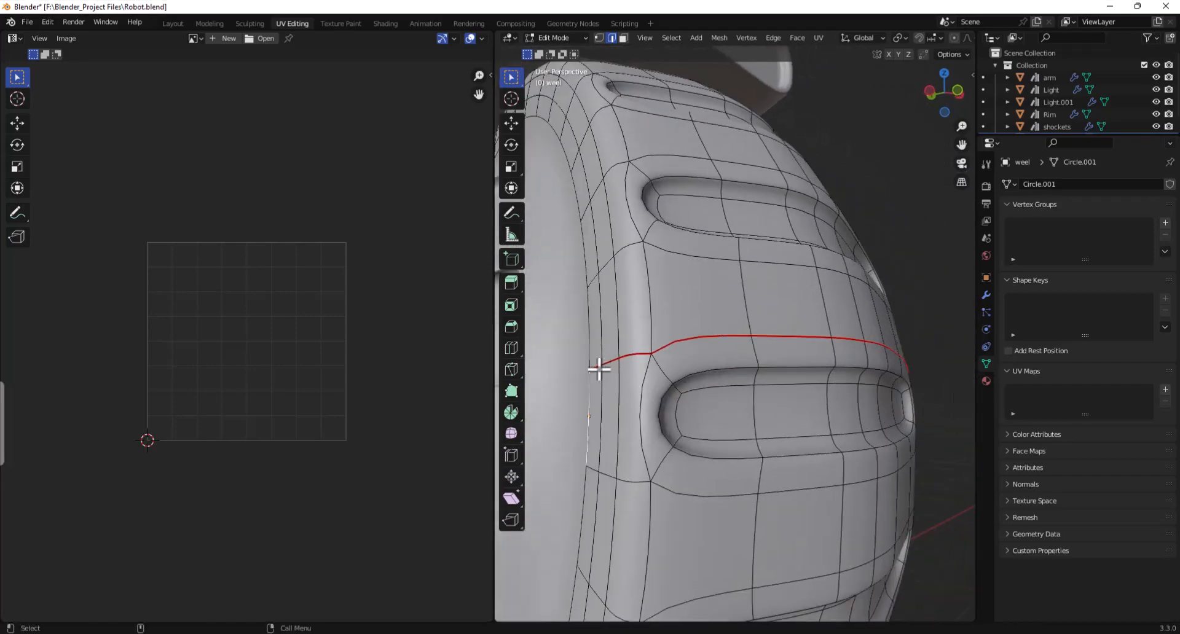
shift+click(601, 368)
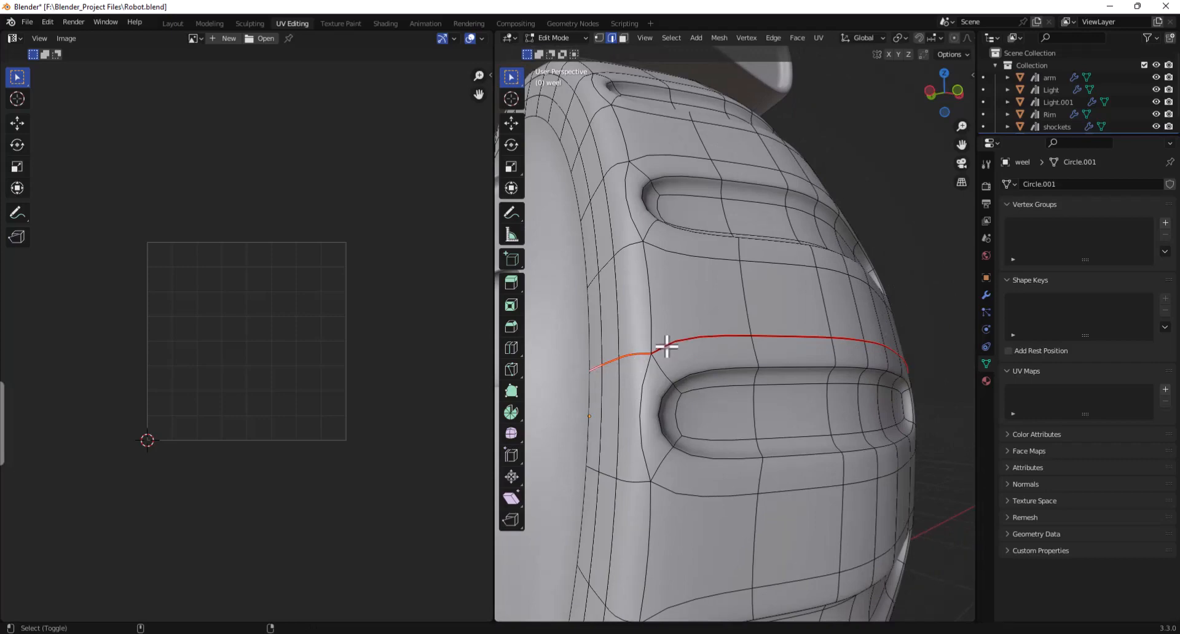
mouse_move(674, 345)
middle_down()
mouse_move(732, 349)
mouse_move(651, 345)
middle_up()
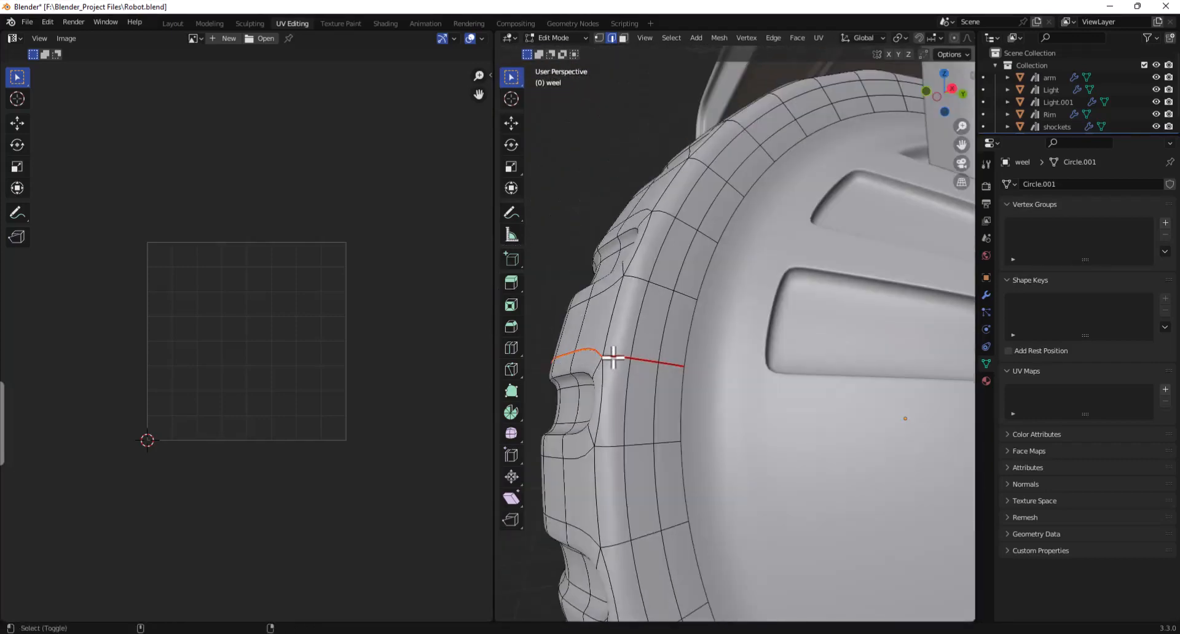
right_click(650, 361)
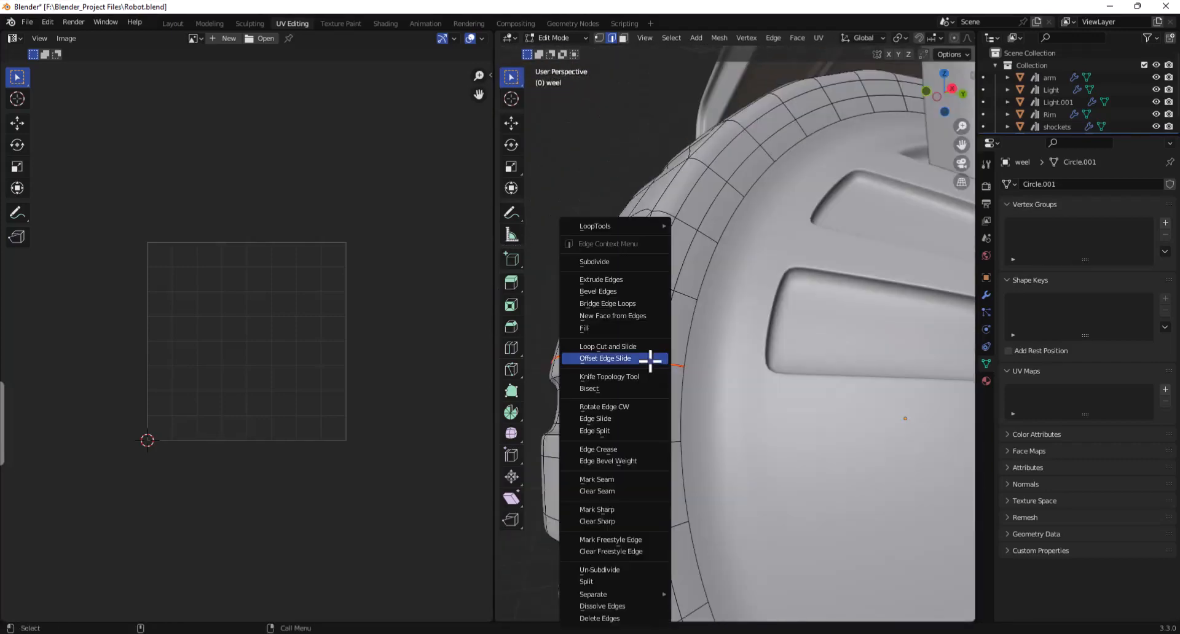
click(648, 358)
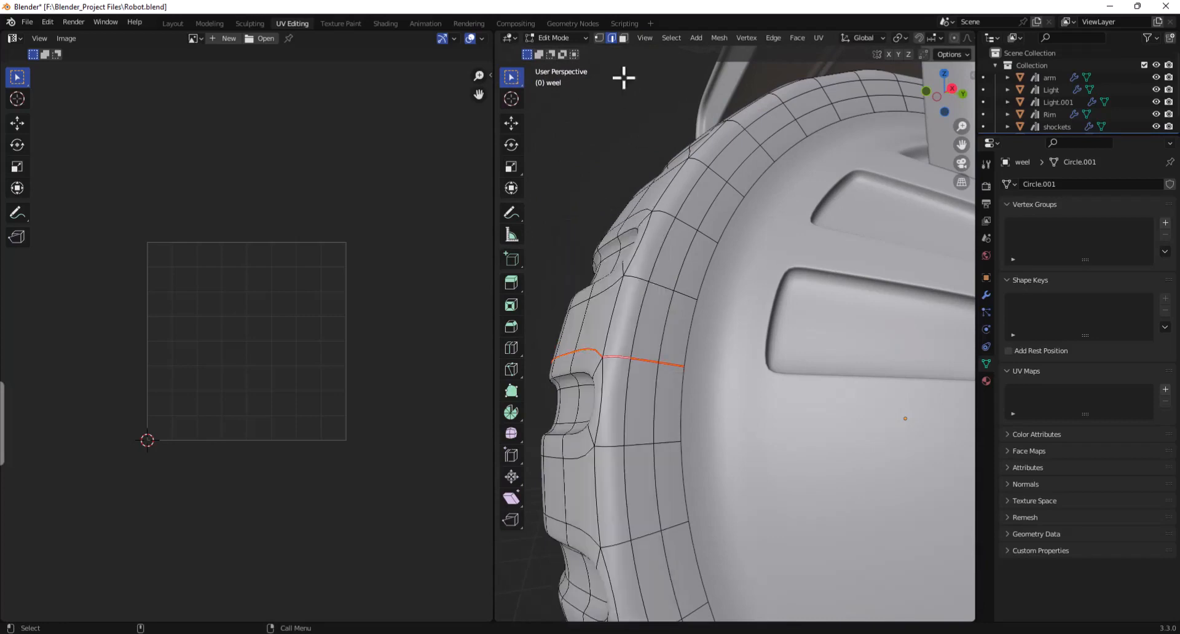
click(624, 39)
right_click(652, 364)
mouse_move(653, 362)
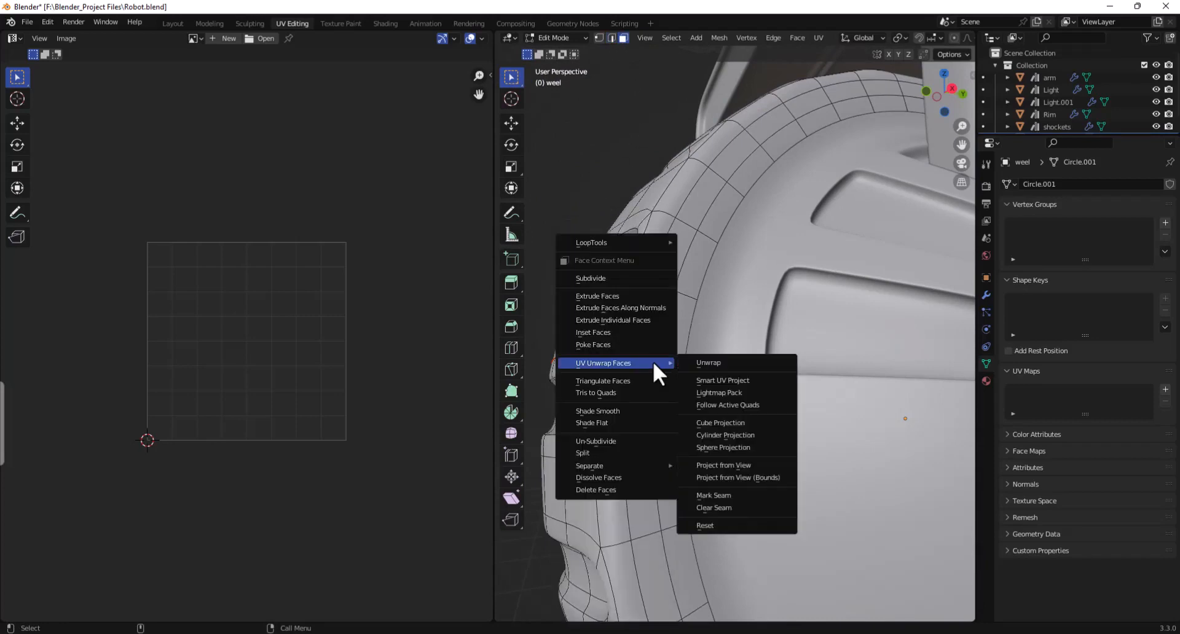
click(612, 39)
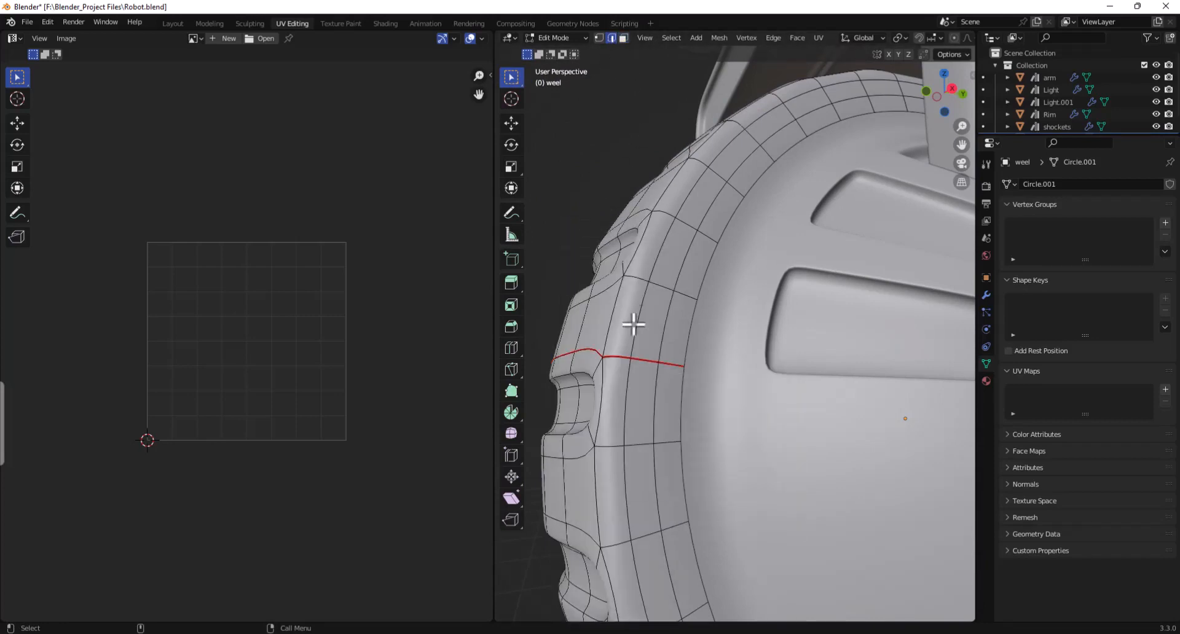
Step: Clear the crosswise UV seam from the tyre's sidewall edges and from the edge loop over its tread
right_click(629, 360)
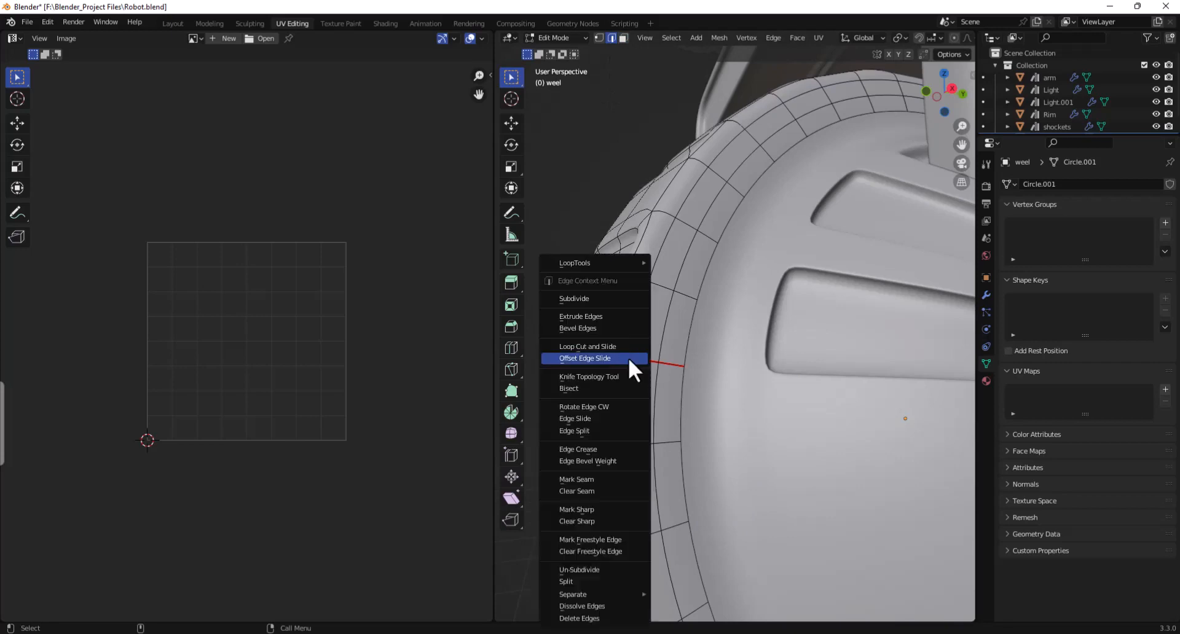
click(596, 491)
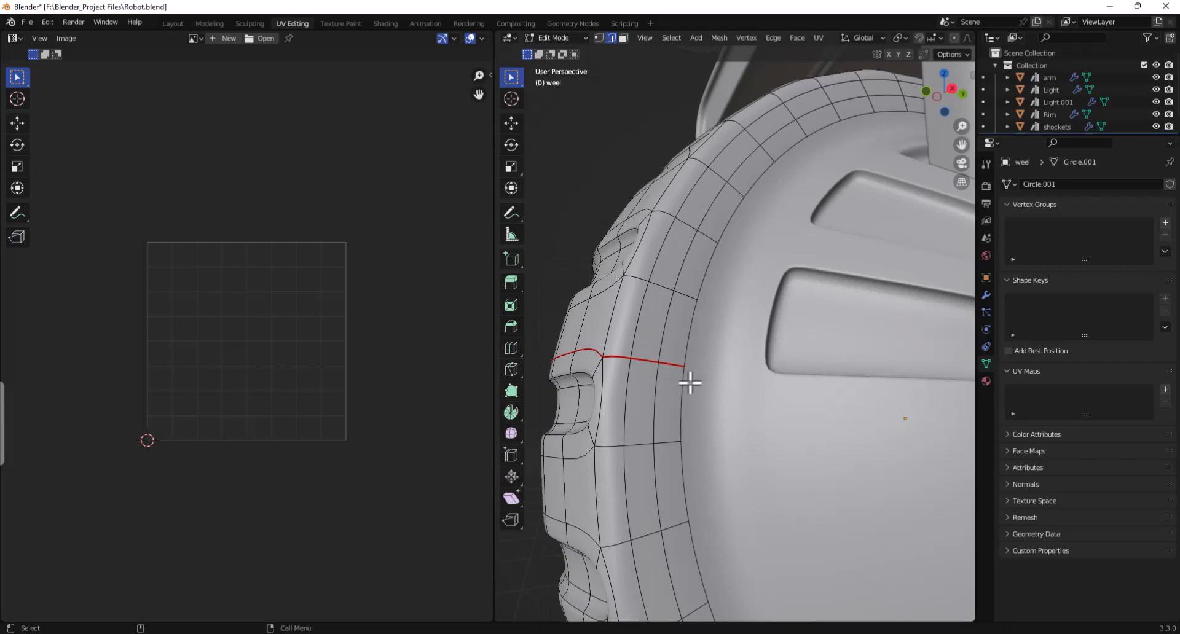
right_click(664, 365)
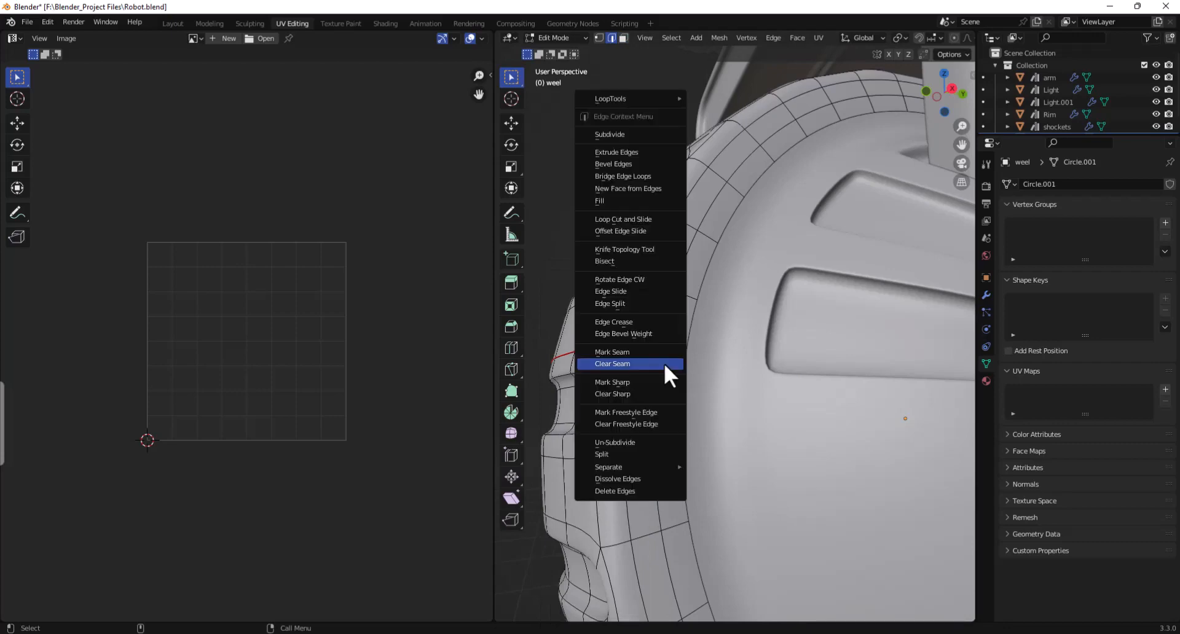
click(664, 364)
middle_drag(640, 382, 711, 408)
alt+click(706, 395)
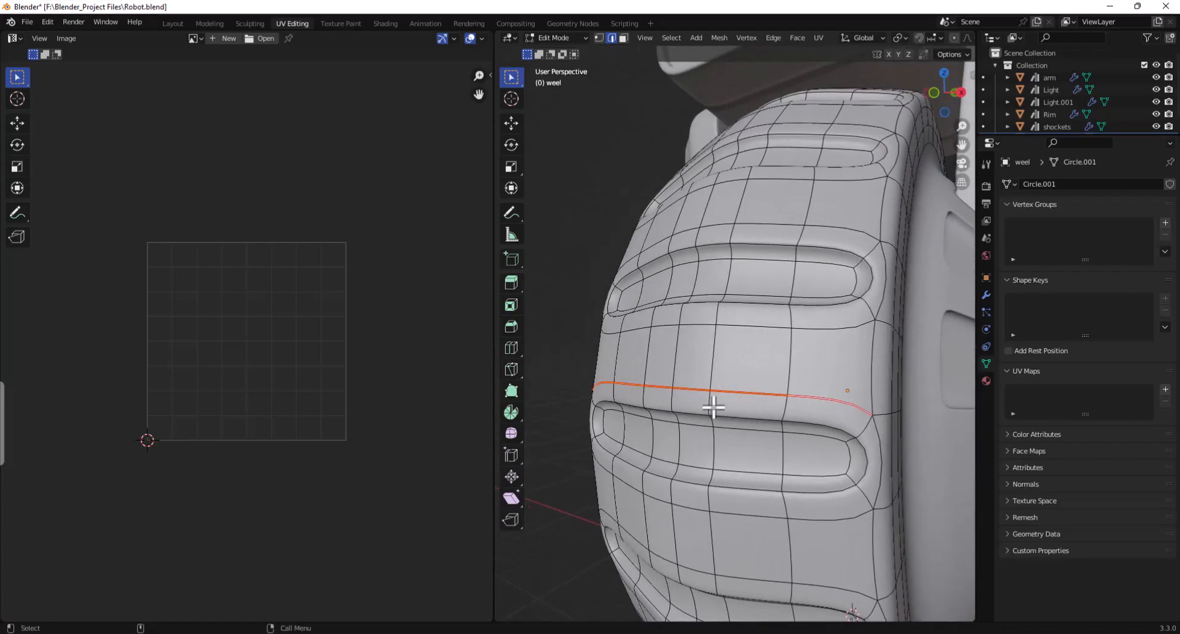
right_click(722, 394)
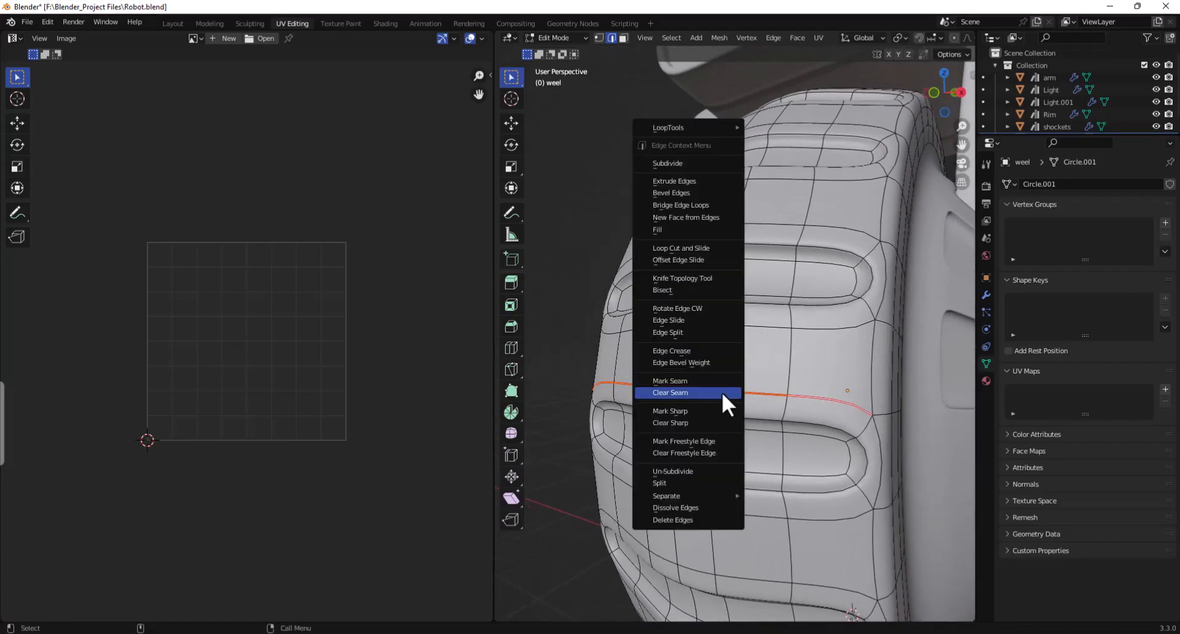
click(721, 393)
middle_drag(676, 406, 820, 428)
right_click(810, 400)
click(798, 399)
scroll(811, 418, up, 3)
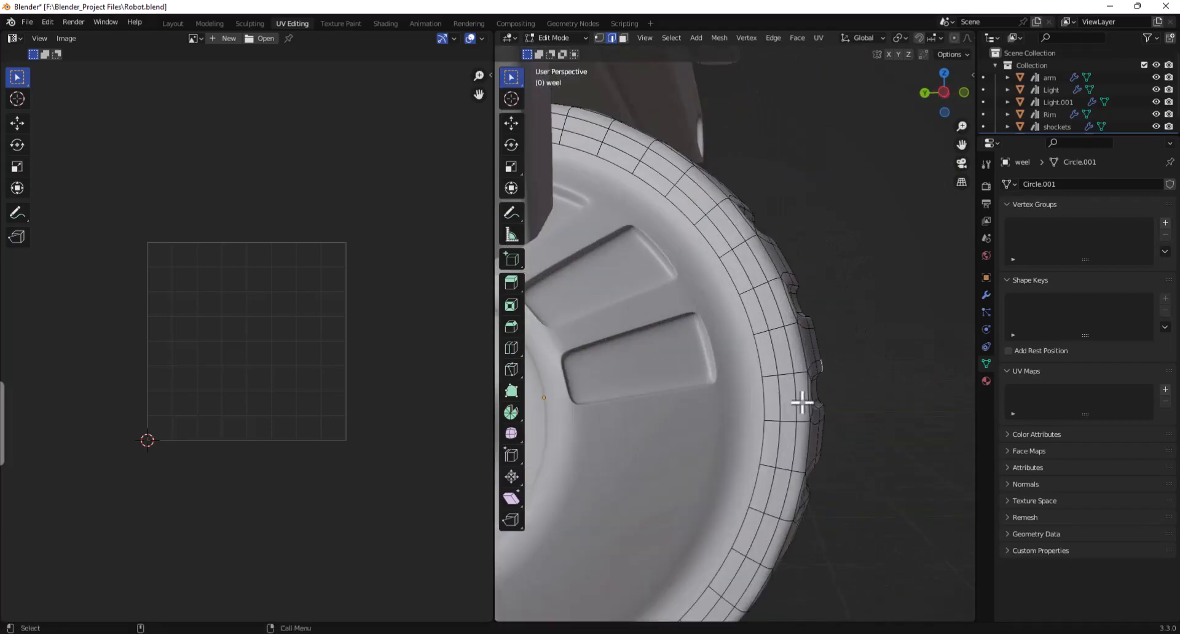
Step: Mark a UV seam along the full crosswise edge loop between two grooves, spanning the tyre's tread and sidewalls
right_click(763, 400)
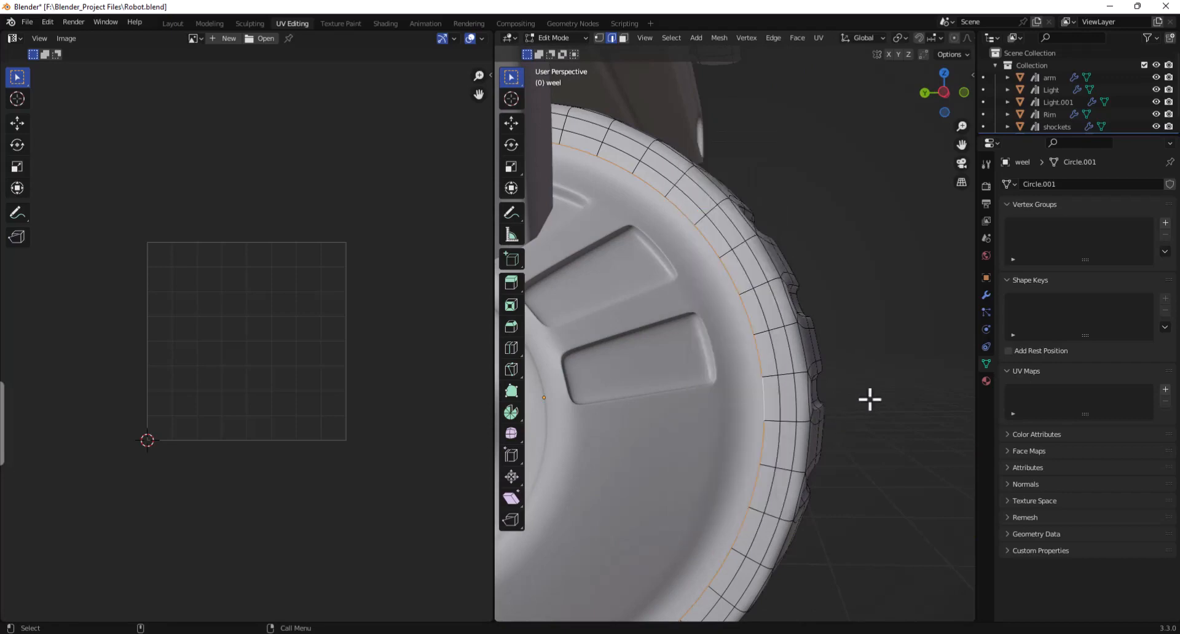
middle_drag(869, 400, 819, 410)
click(820, 411)
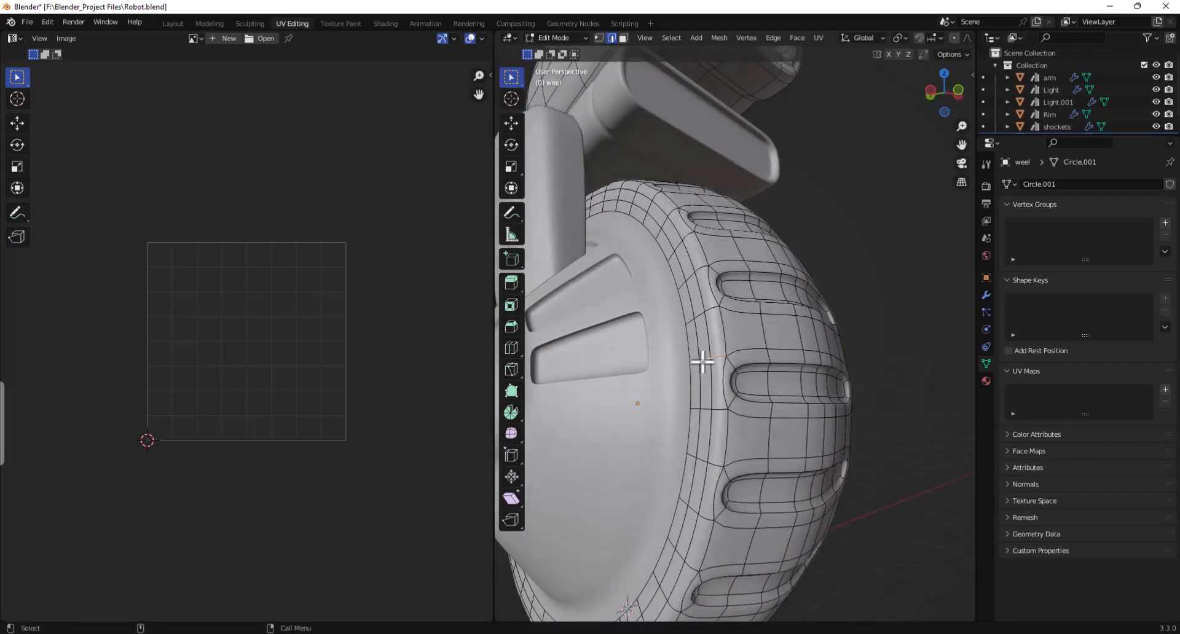
alt+click(751, 361)
mouse_move(750, 361)
middle_down()
mouse_move(711, 372)
mouse_move(772, 378)
mouse_move(764, 368)
middle_up()
right_click(769, 364)
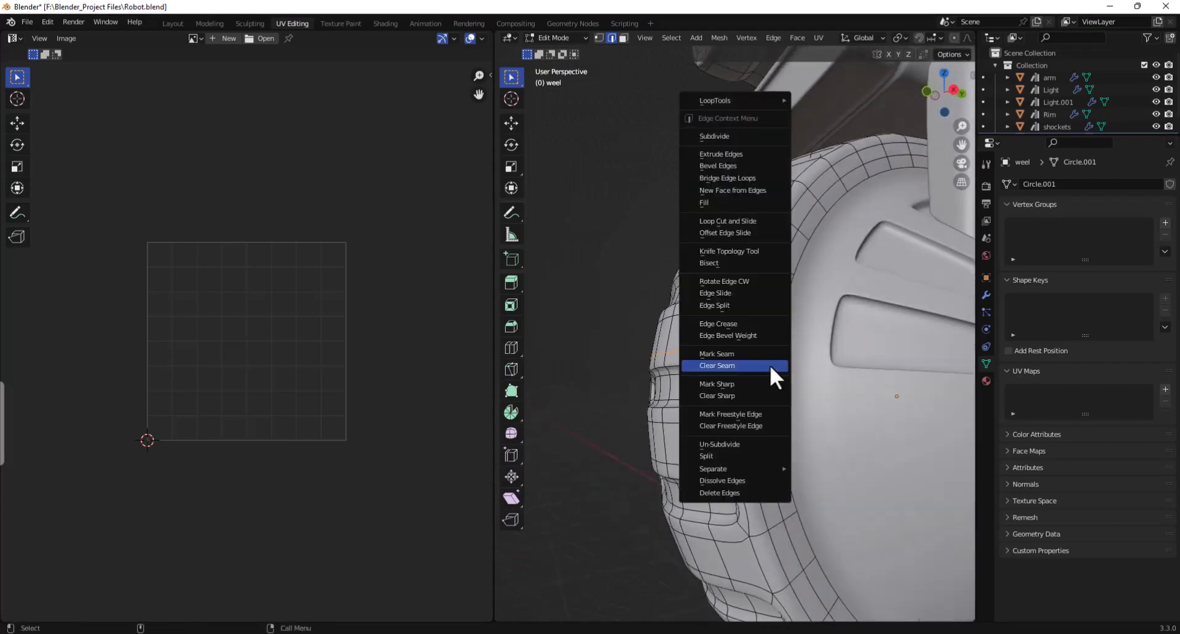
click(770, 357)
Step: Select the entire tyre mesh in face selection, unwrap it along its crosswise seam, and clear the selection
scroll(776, 386, down, 5)
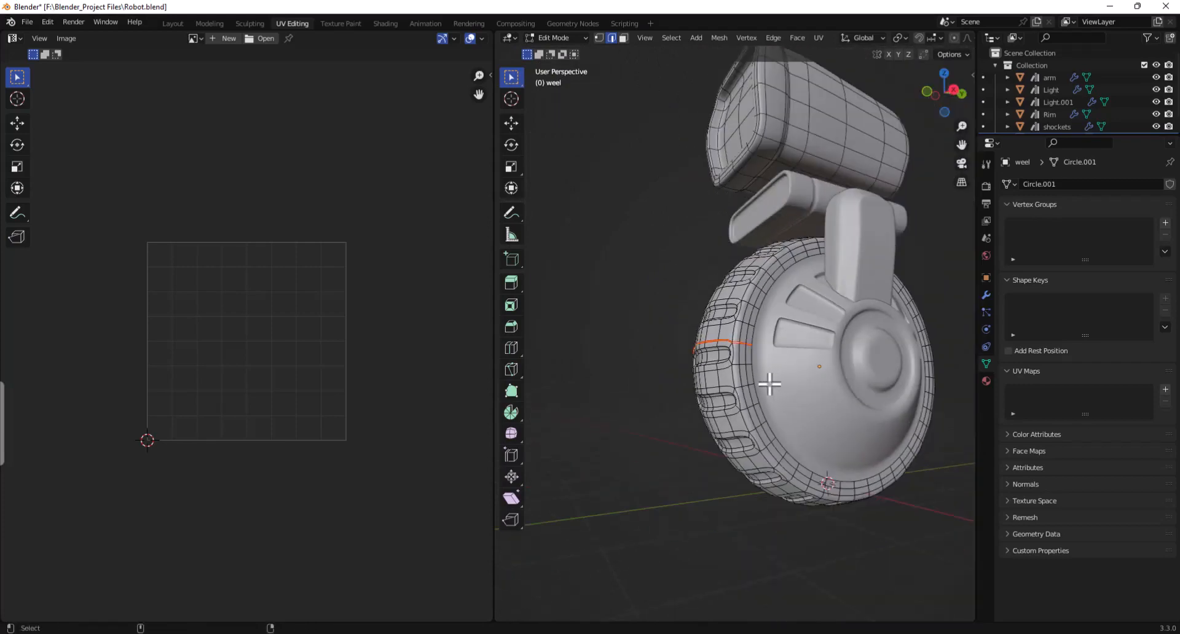
key(a)
click(623, 38)
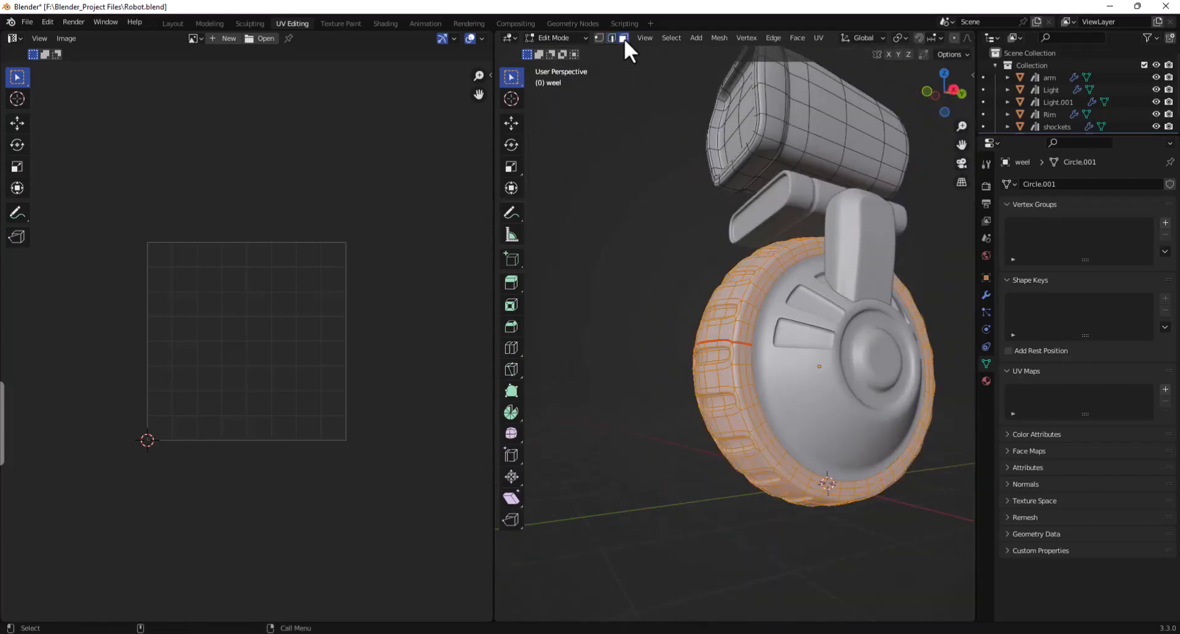
right_click(762, 289)
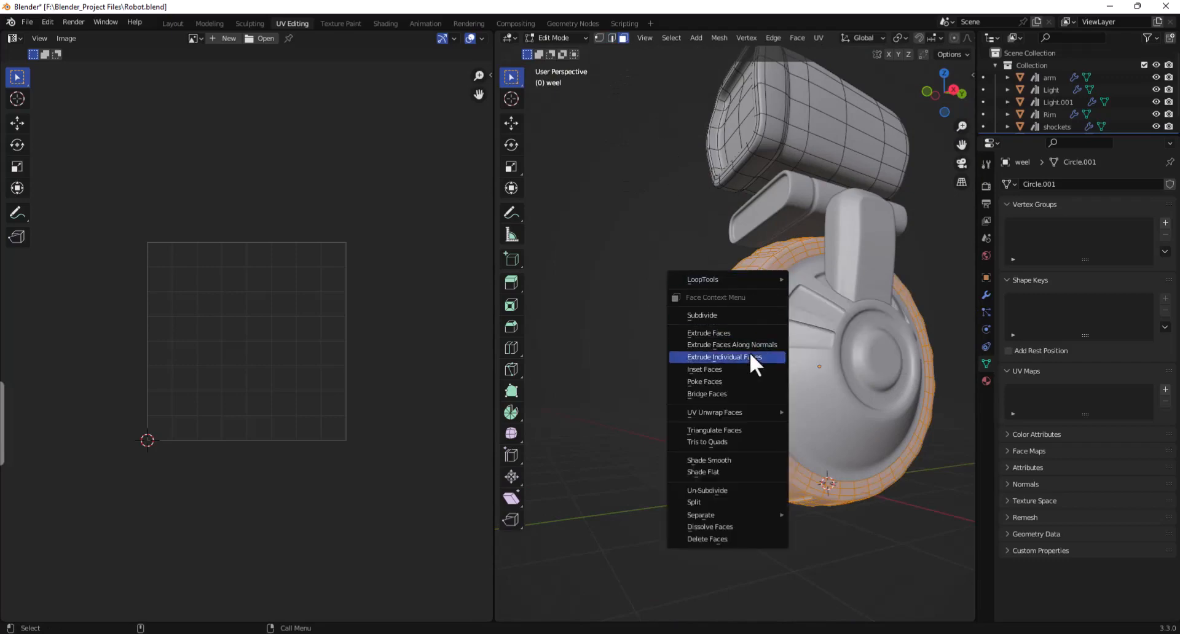
mouse_move(742, 411)
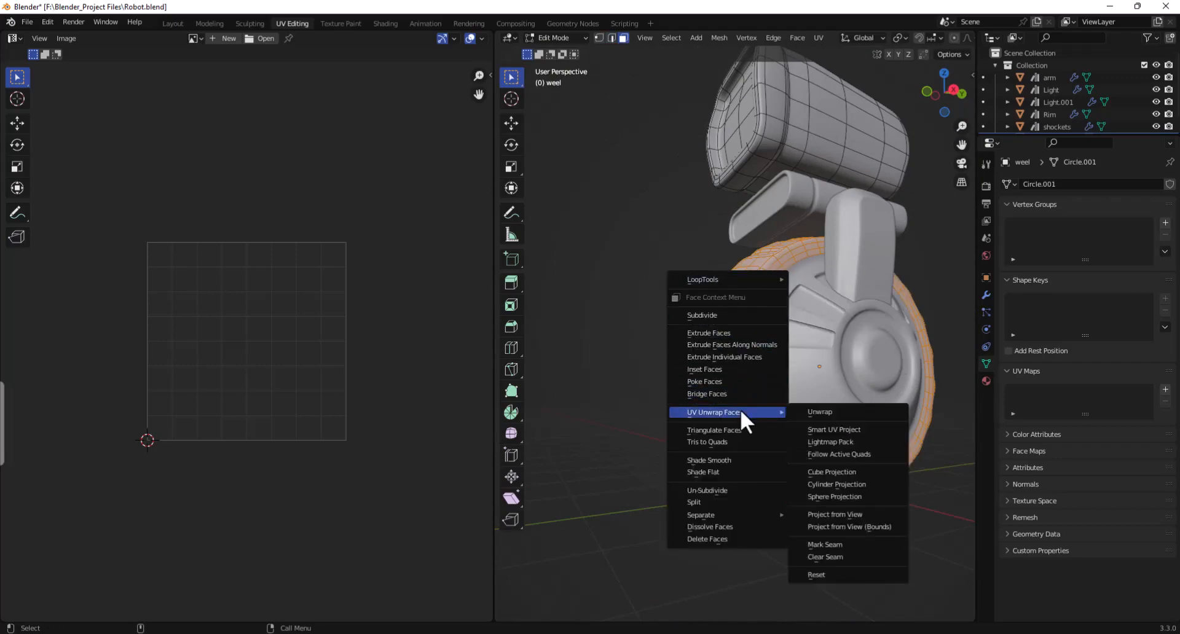
click(816, 411)
click(286, 322)
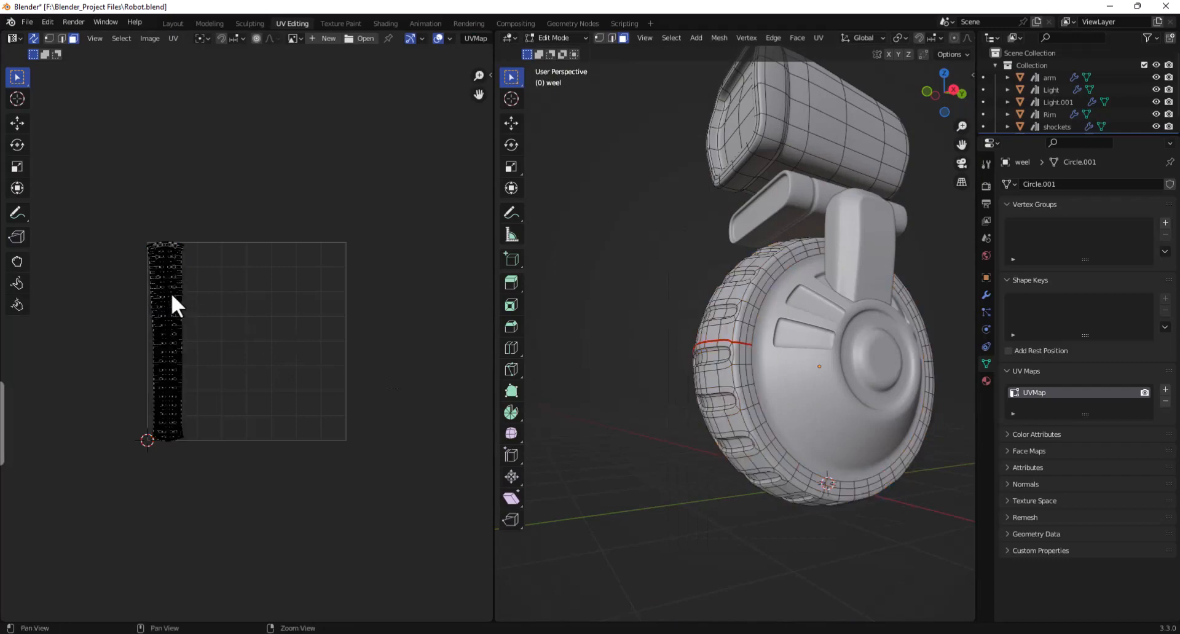
Step: Examine the tyre's unwrapped UV strip and compare it with the wheel and its seam on the model
scroll(171, 292, up, 3)
middle_drag(171, 292, 342, 311)
scroll(254, 261, up, 3)
scroll(304, 275, down, 4)
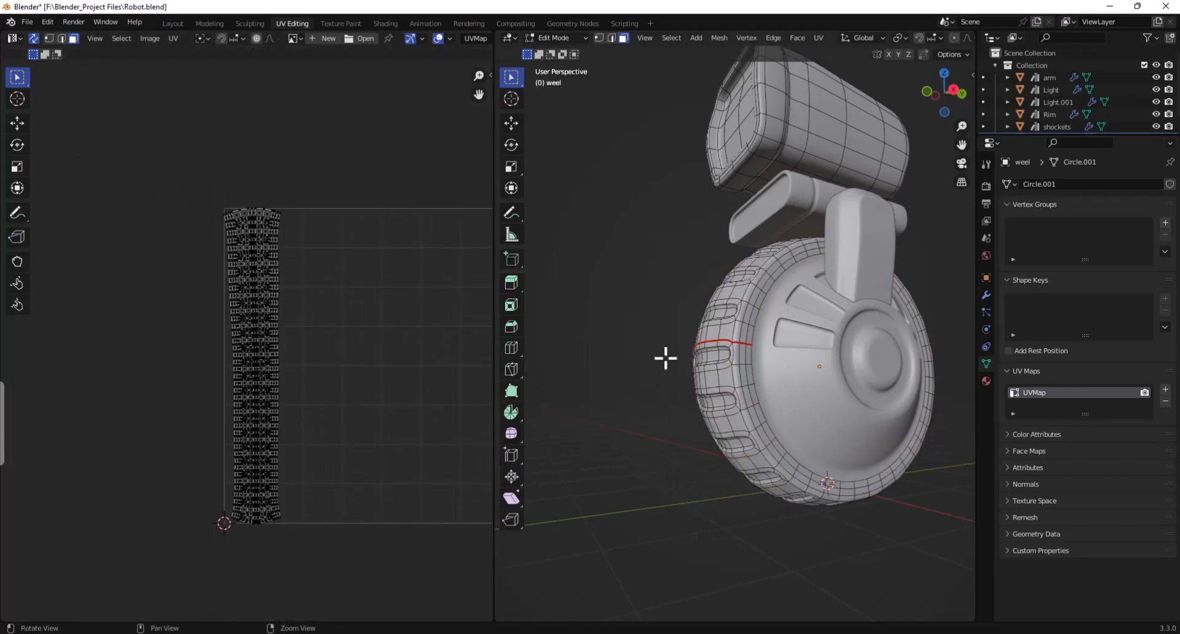
middle_drag(666, 359, 872, 356)
scroll(669, 346, down, 5)
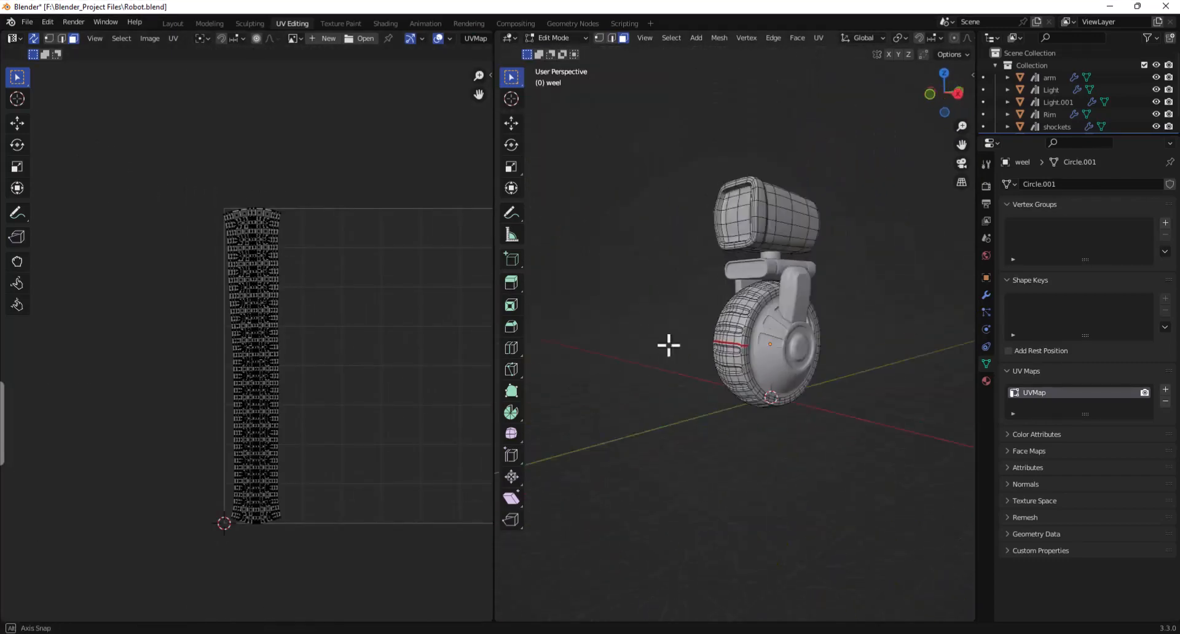
middle_drag(668, 345, 653, 342)
shift+middle_drag(725, 332, 681, 402)
scroll(705, 351, up, 3)
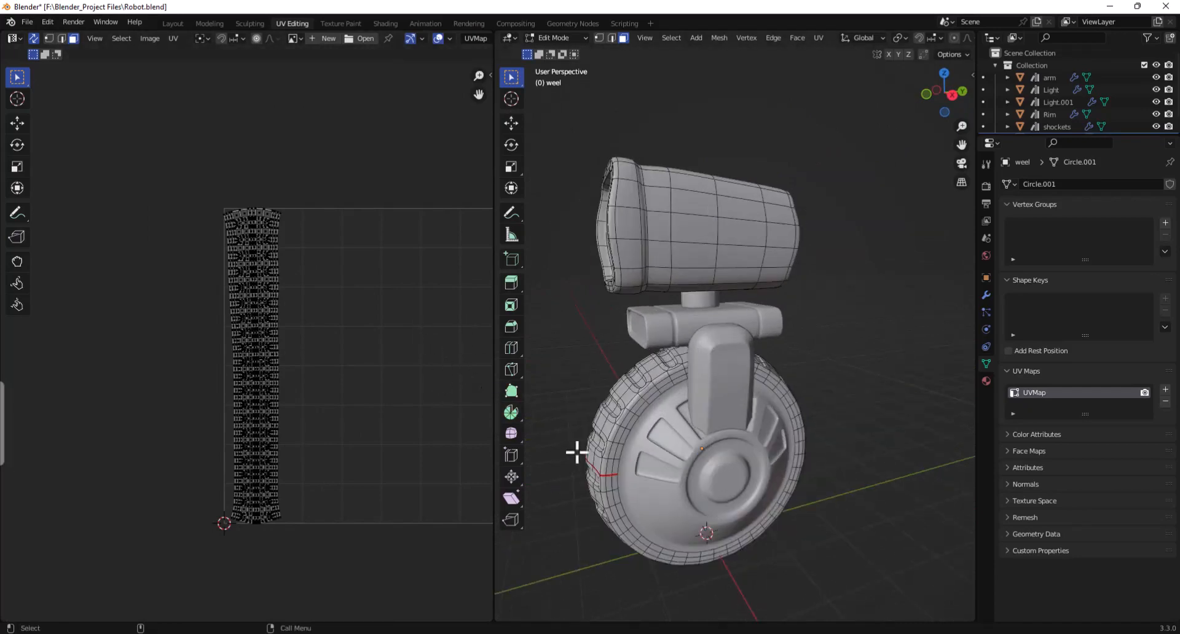
drag(184, 192, 288, 381)
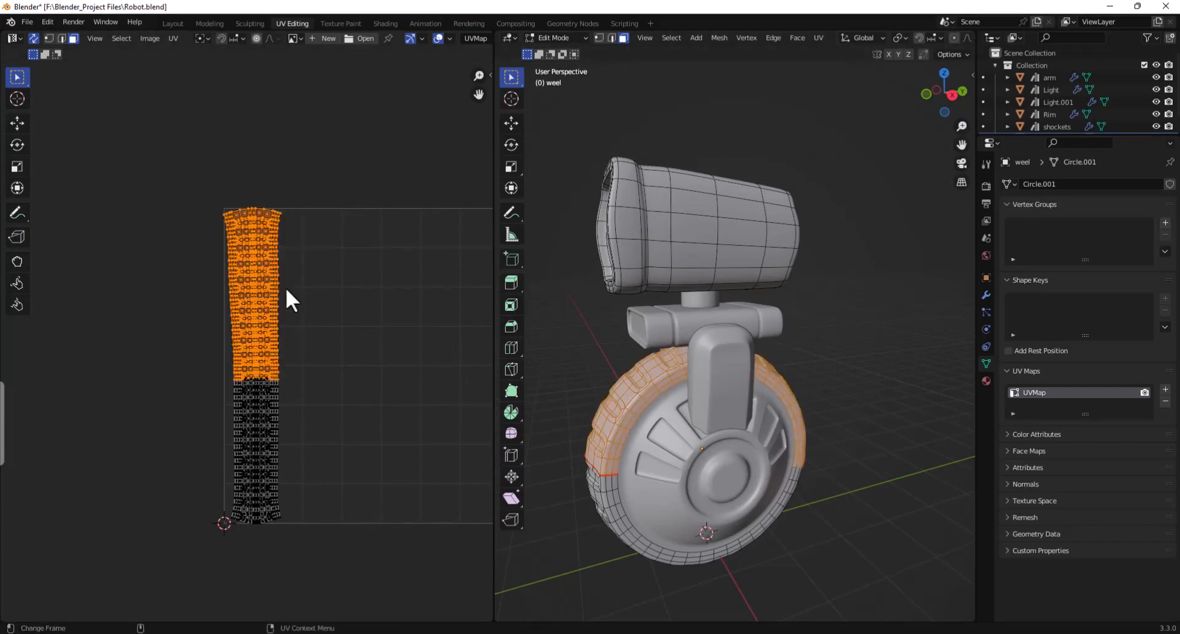
click(255, 271)
drag(217, 202, 312, 273)
click(17, 167)
click(17, 124)
key(ctrl+z)
Step: Select the tyre's whole UV island and scale it up uniformly by a factor of about 1.02
drag(169, 183, 334, 577)
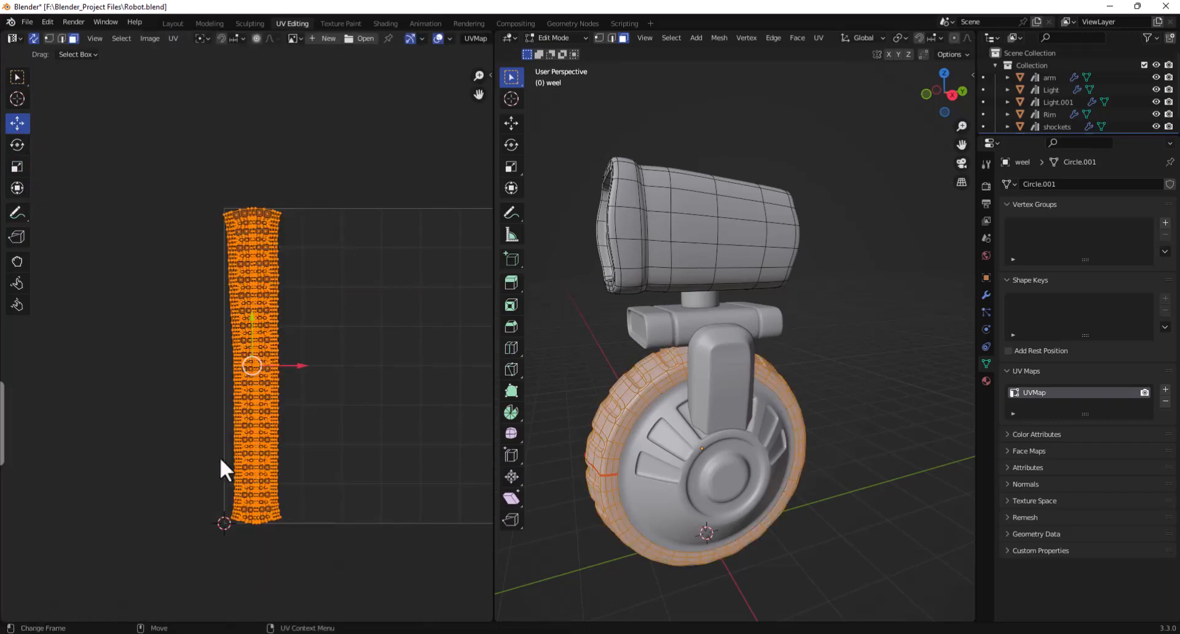
click(17, 168)
key(s)
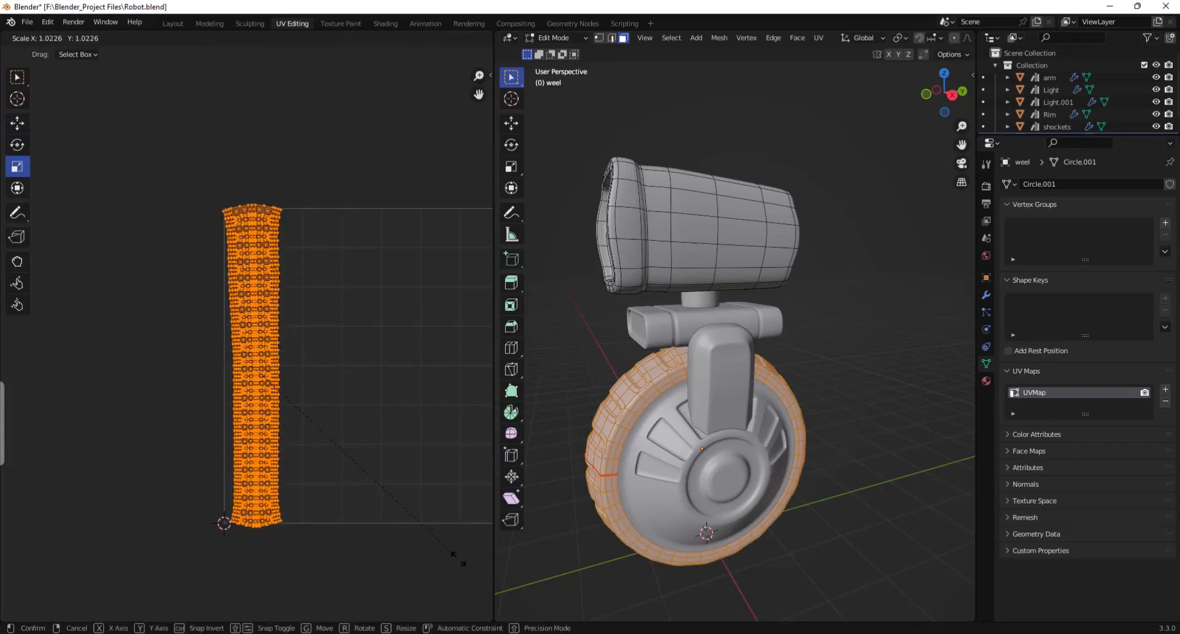
click(457, 556)
Step: Examine the upper end of the tyre's UV island up close against the UV boundary, and clear the selection
scroll(271, 271, up, 4)
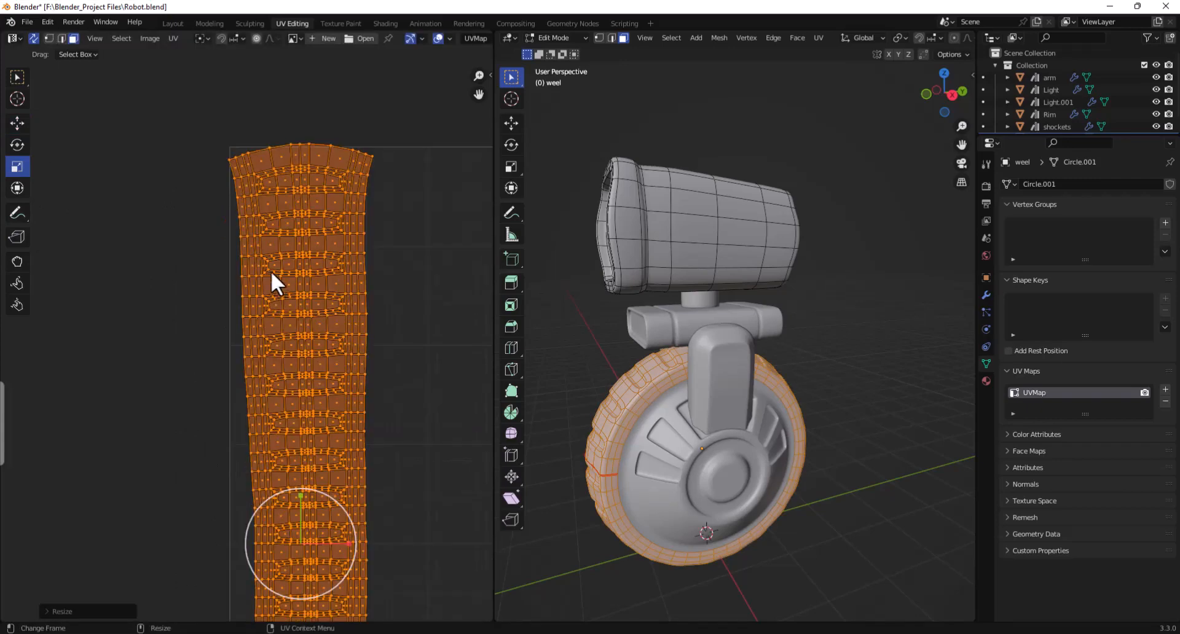
scroll(272, 275, up, 3)
scroll(289, 295, down, 3)
scroll(258, 276, up, 4)
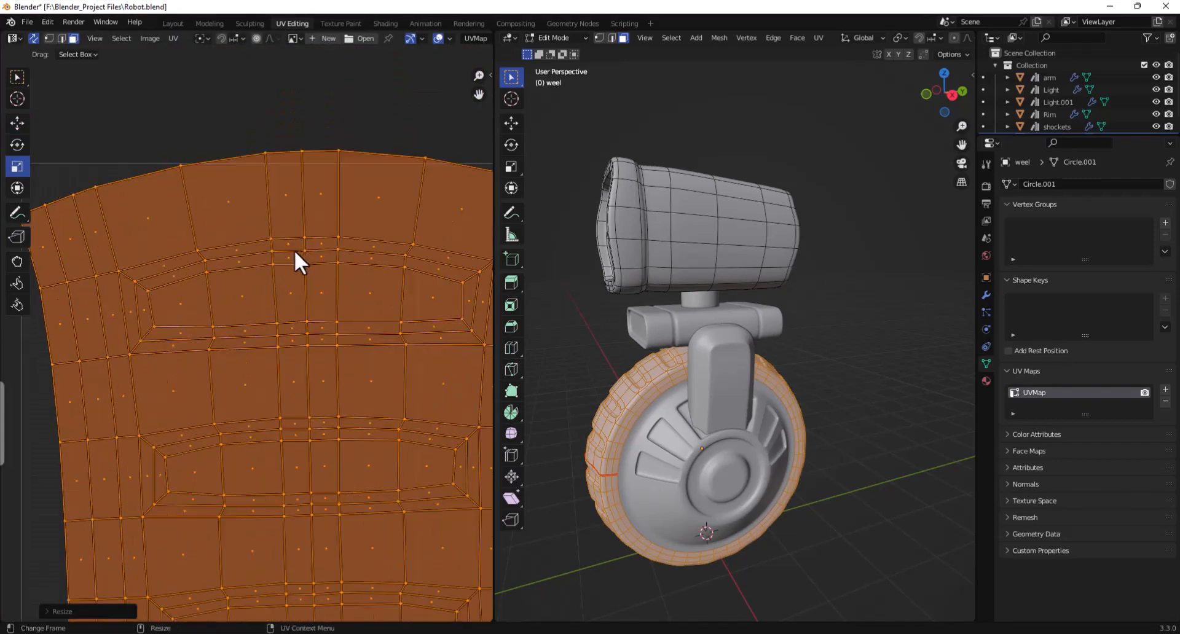
scroll(293, 249, down, 4)
middle_drag(175, 342, 357, 348)
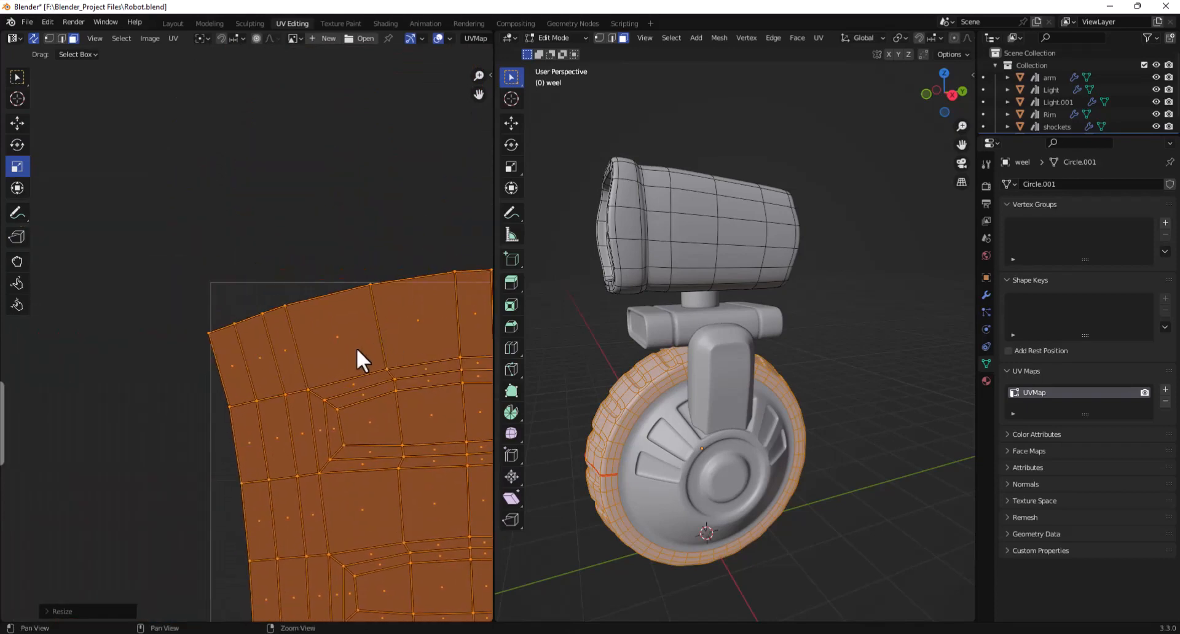
scroll(356, 347, down, 1)
scroll(344, 348, up, 1)
scroll(239, 341, up, 6)
middle_drag(174, 332, 357, 340)
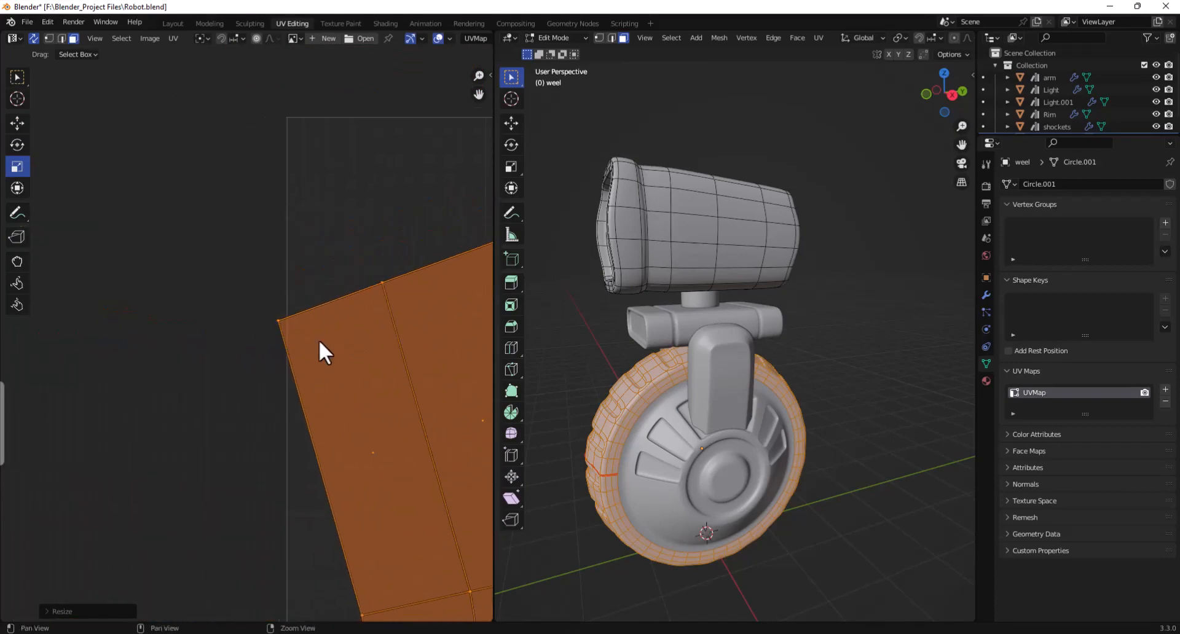
scroll(319, 340, down, 3)
key(alt+a)
scroll(375, 430, down, 2)
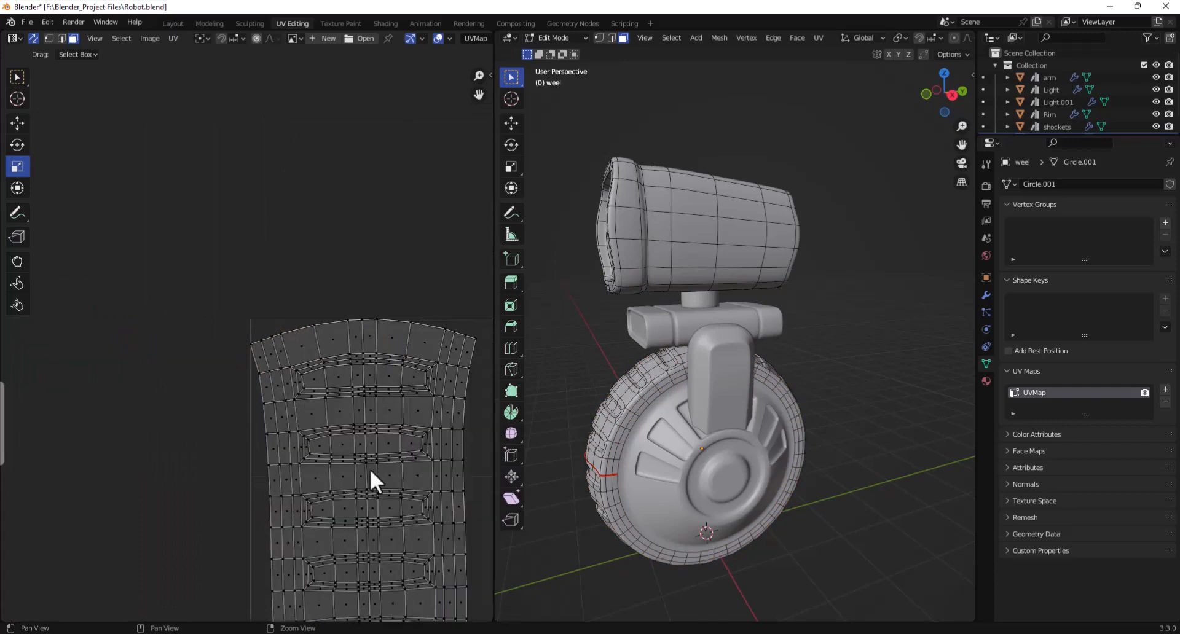
scroll(370, 470, down, 6)
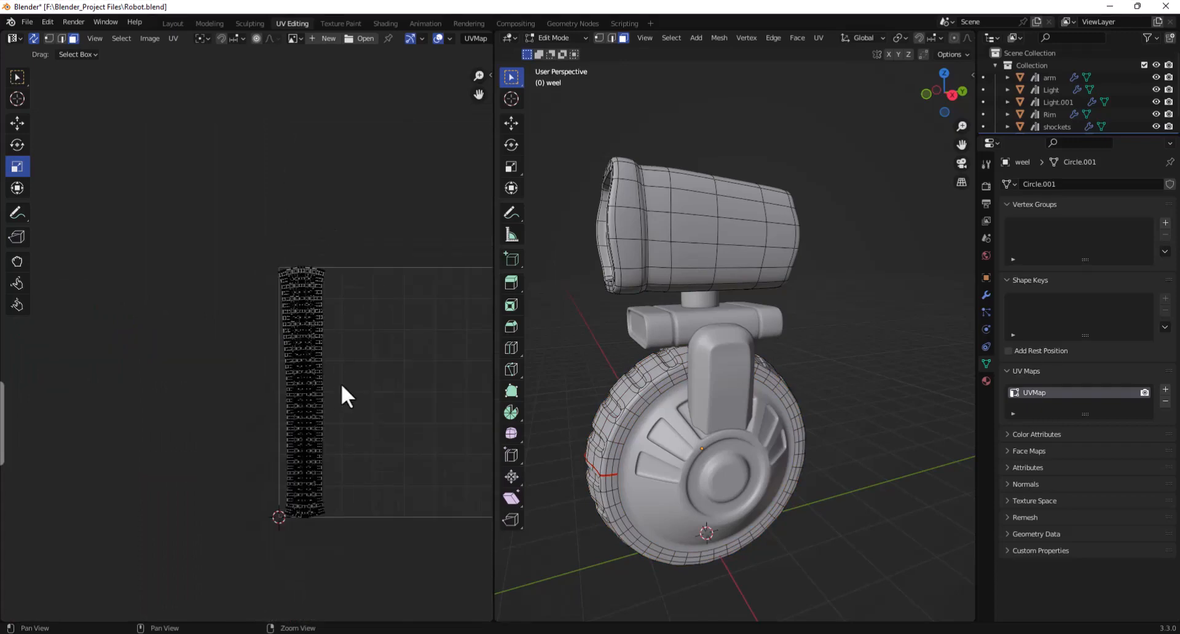
Step: Examine the upper corner and upper edge of the tyre's UV island up close against the UV boundary
scroll(258, 316, up, 10)
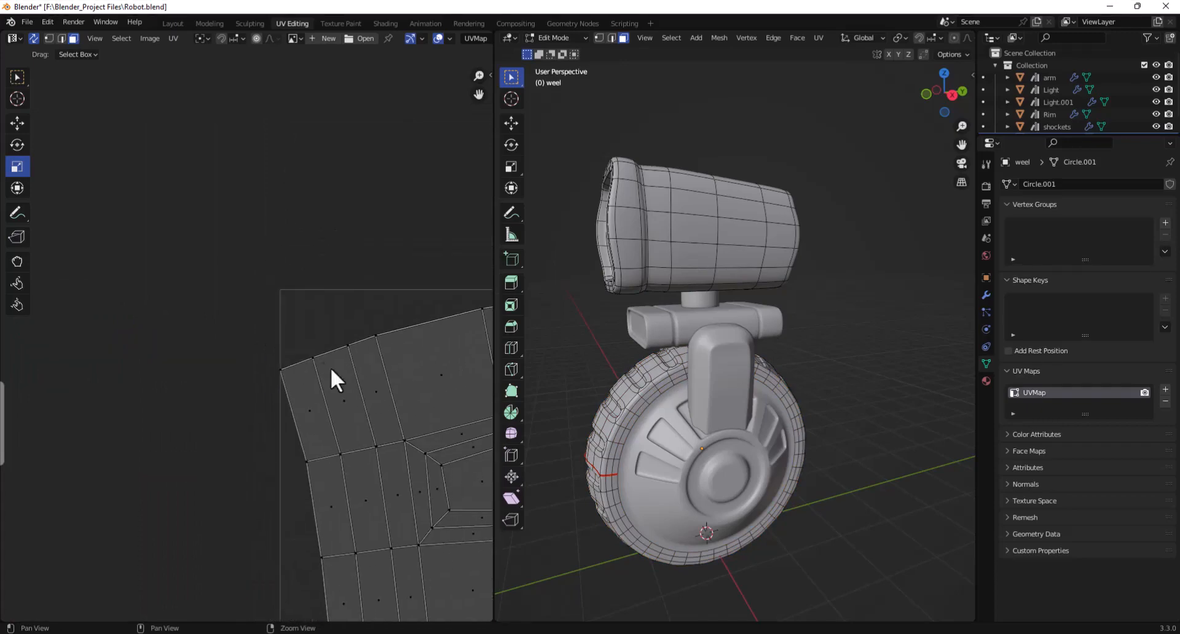
scroll(331, 368, up, 6)
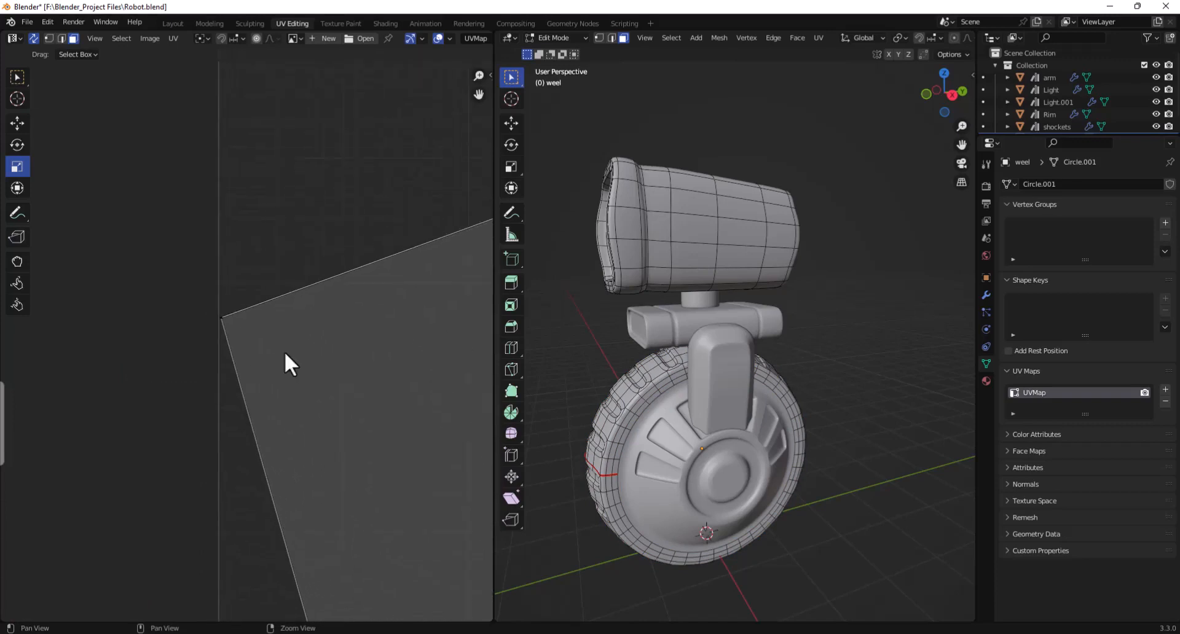
middle_drag(285, 351, 270, 338)
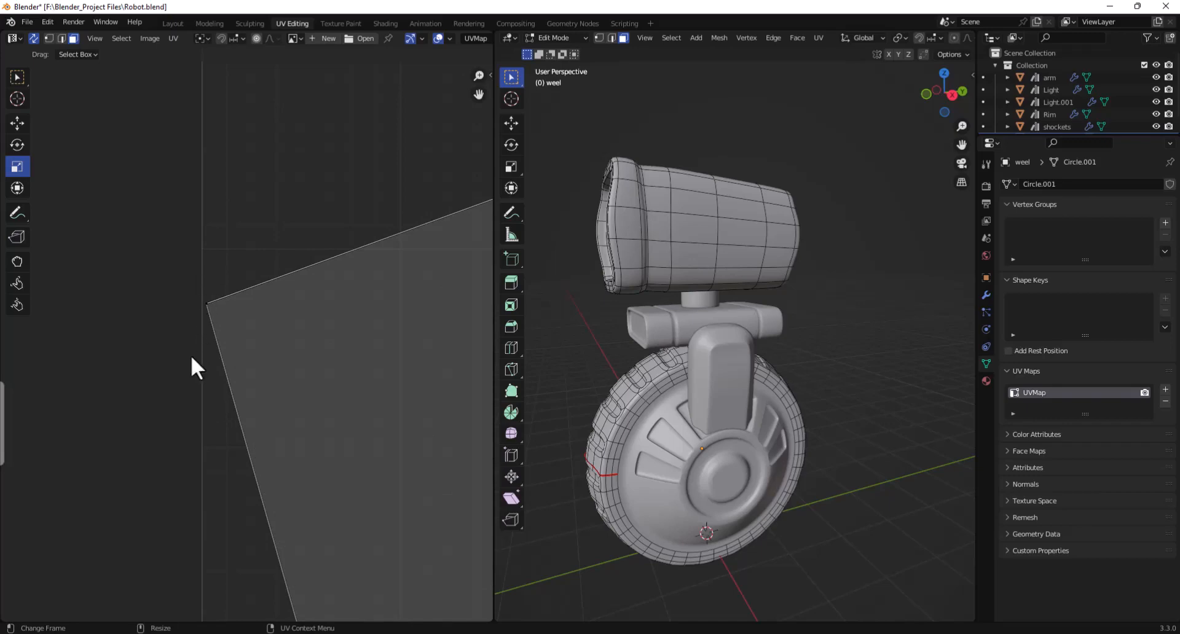
scroll(168, 319, down, 5)
scroll(300, 332, up, 5)
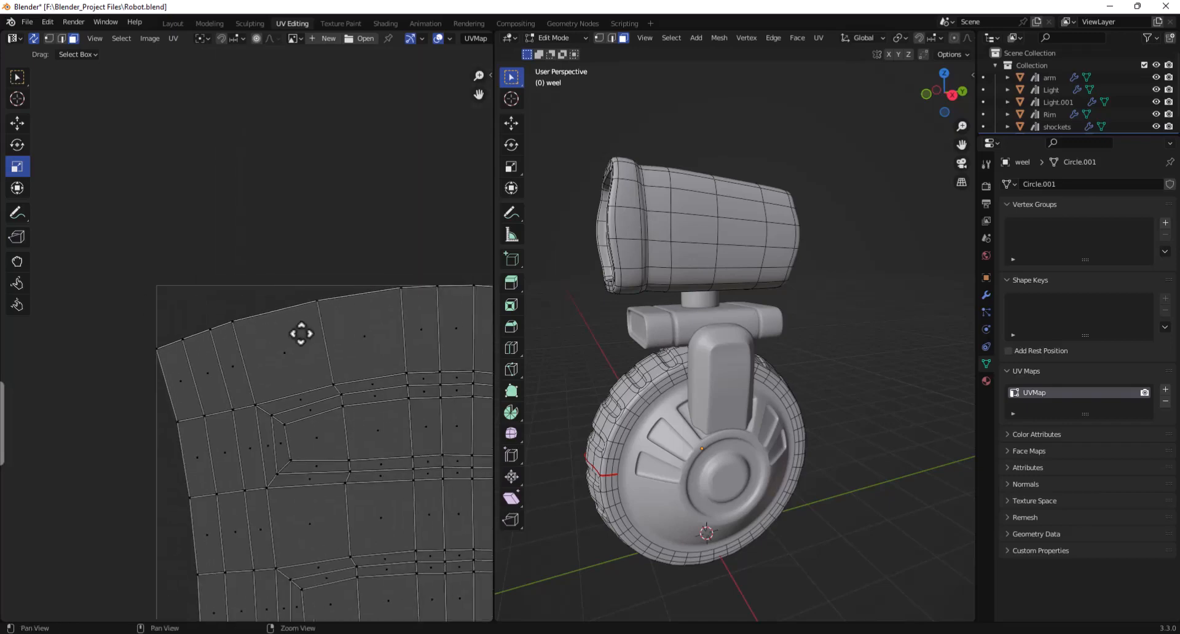
scroll(396, 285, up, 4)
middle_drag(410, 245, 207, 392)
scroll(431, 239, down, 4)
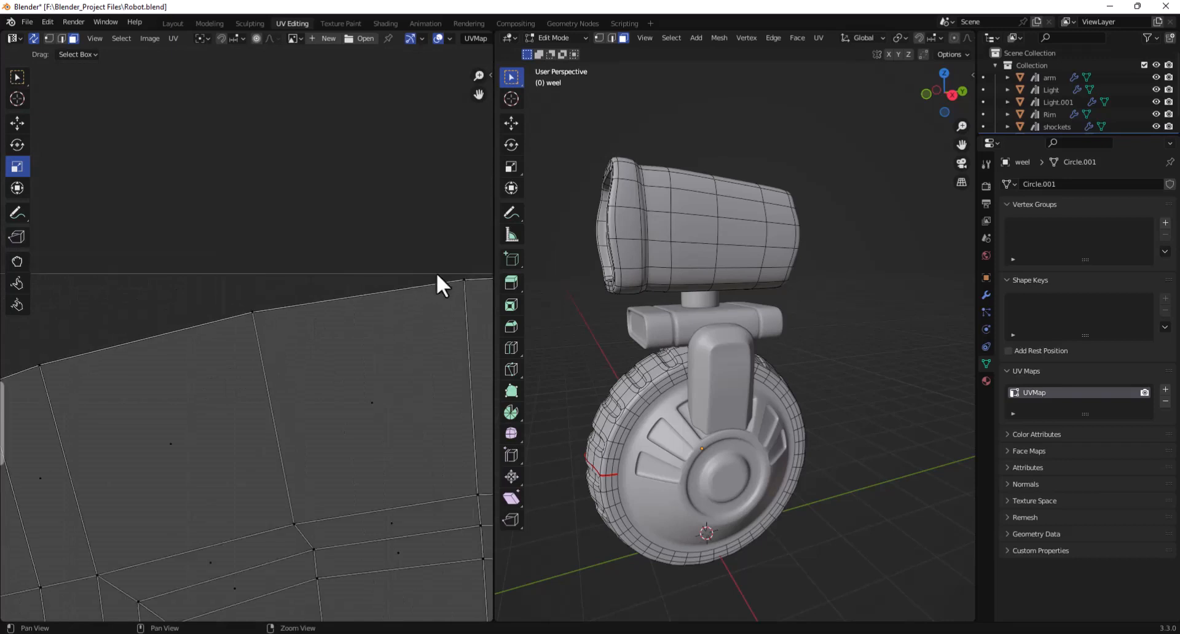
middle_drag(436, 273, 330, 315)
scroll(258, 316, up, 3)
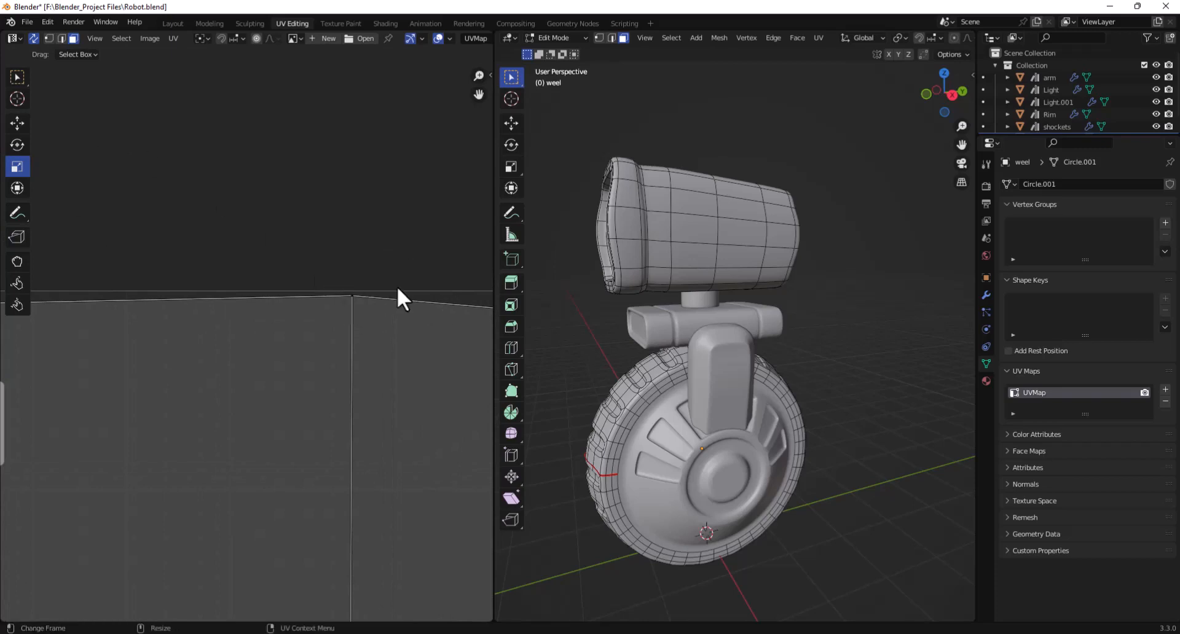
Step: In vertex selection, move the topmost vertex of the tyre's UV island slightly upward past the UV boundary
click(357, 298)
click(19, 123)
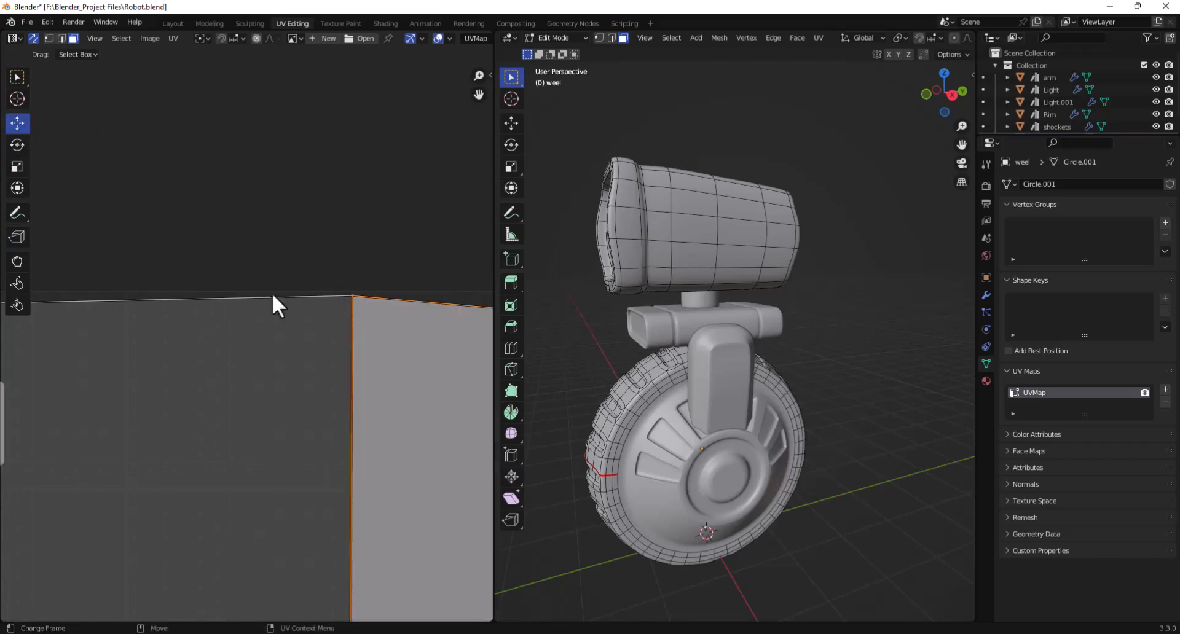
drag(312, 272, 376, 322)
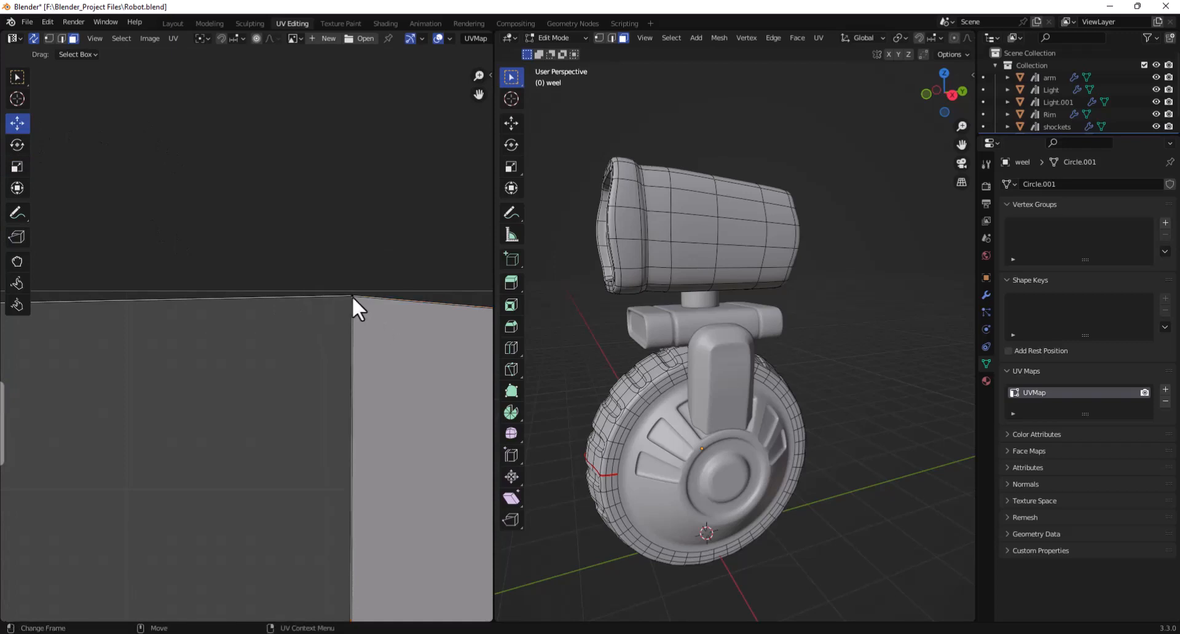
click(49, 39)
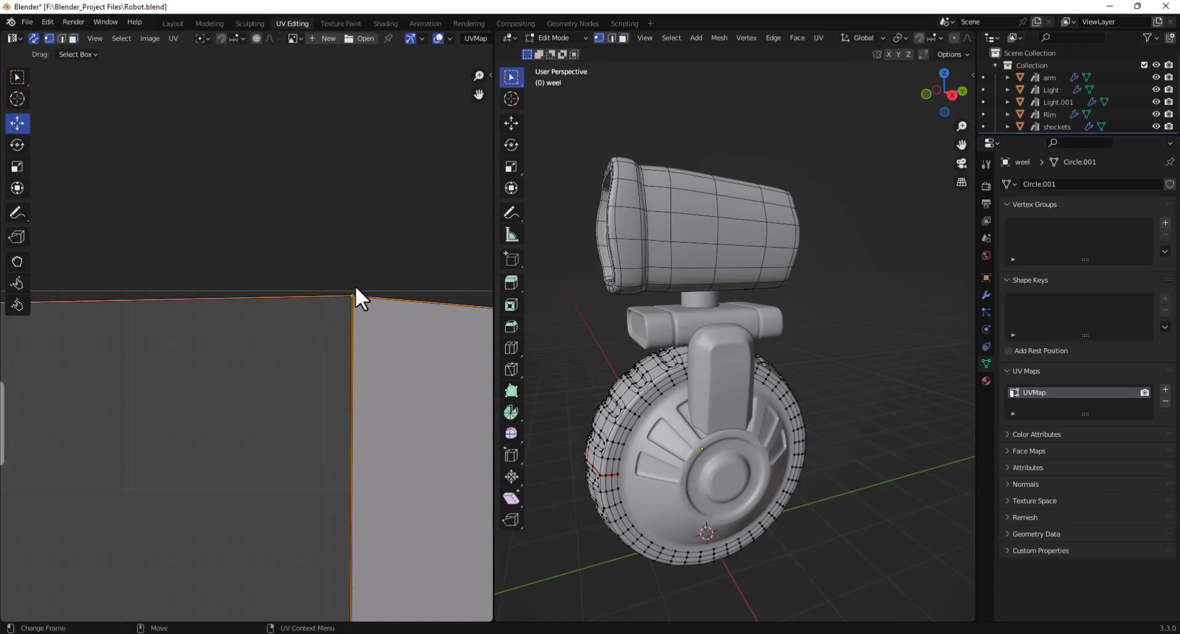
mouse_move(345, 287)
mouse_down()
mouse_move(348, 274)
mouse_move(340, 286)
mouse_up()
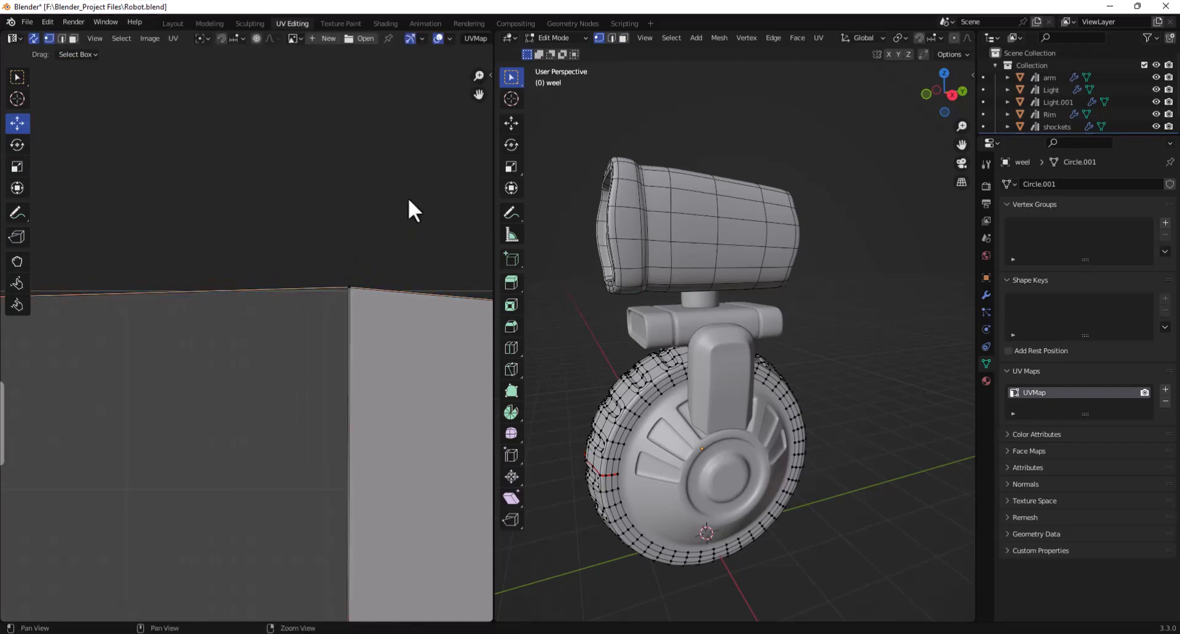
Step: Select the tyre's whole UV island and scale it down slightly so that it fits inside the UV boundary
scroll(400, 220, down, 3)
scroll(277, 307, down, 3)
scroll(211, 324, up, 5)
alt+right_drag(335, 234, 322, 278)
key(a)
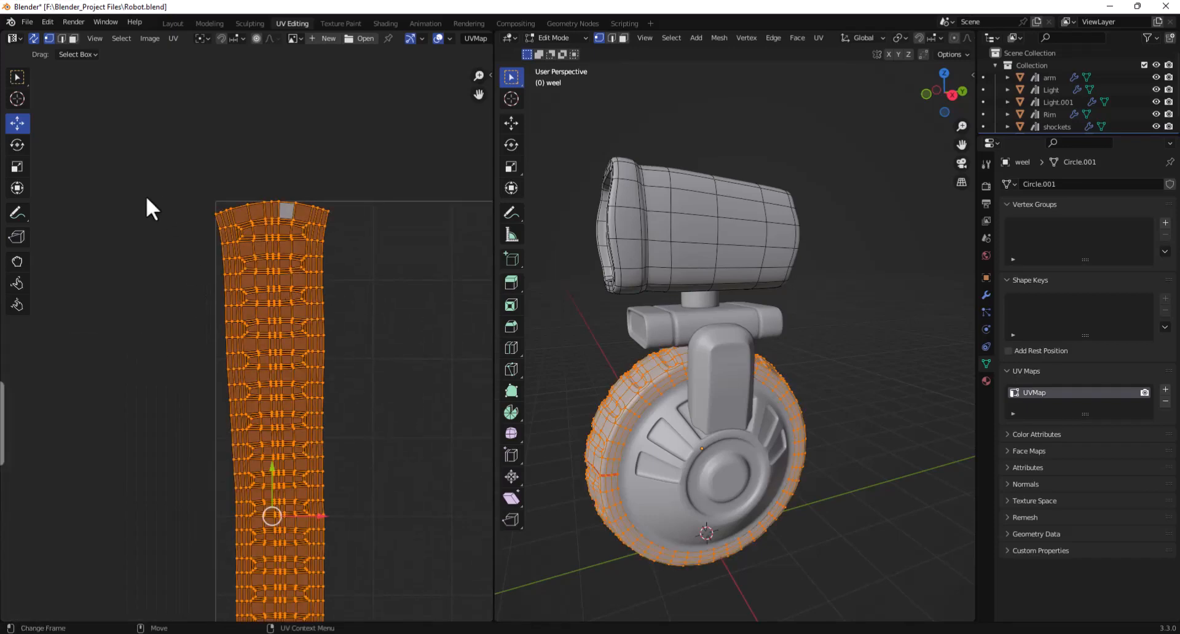
click(17, 167)
key(s)
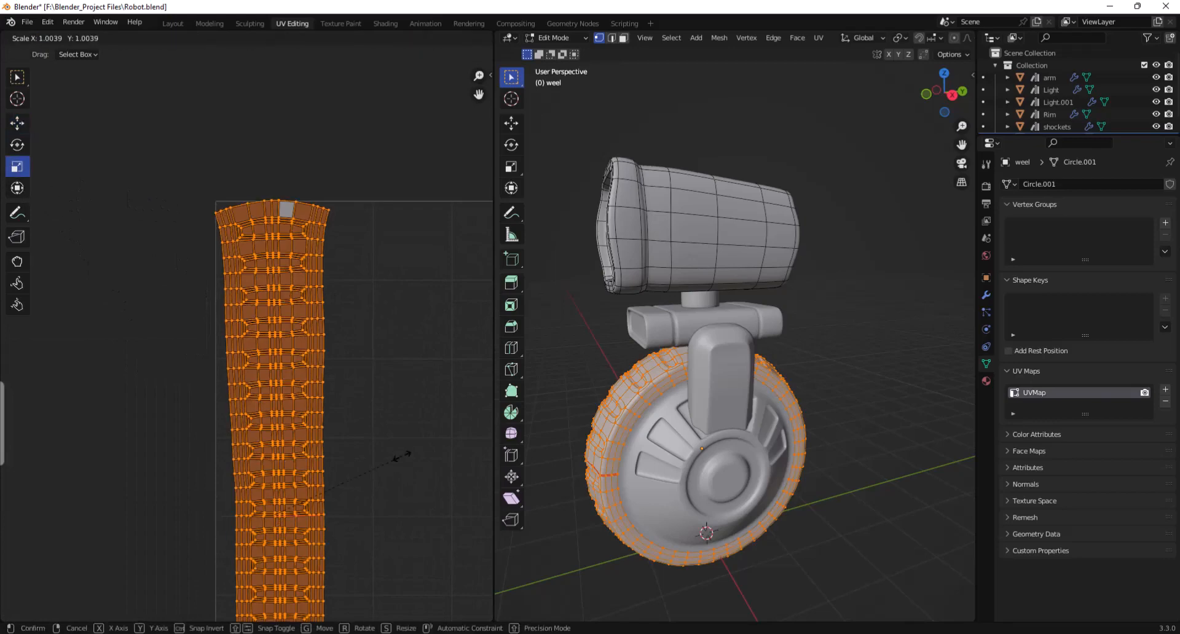
click(394, 453)
Step: Move the whole tyre UV island slightly upward and check its gap to the UV boundary
key(shift+space)
key(g)
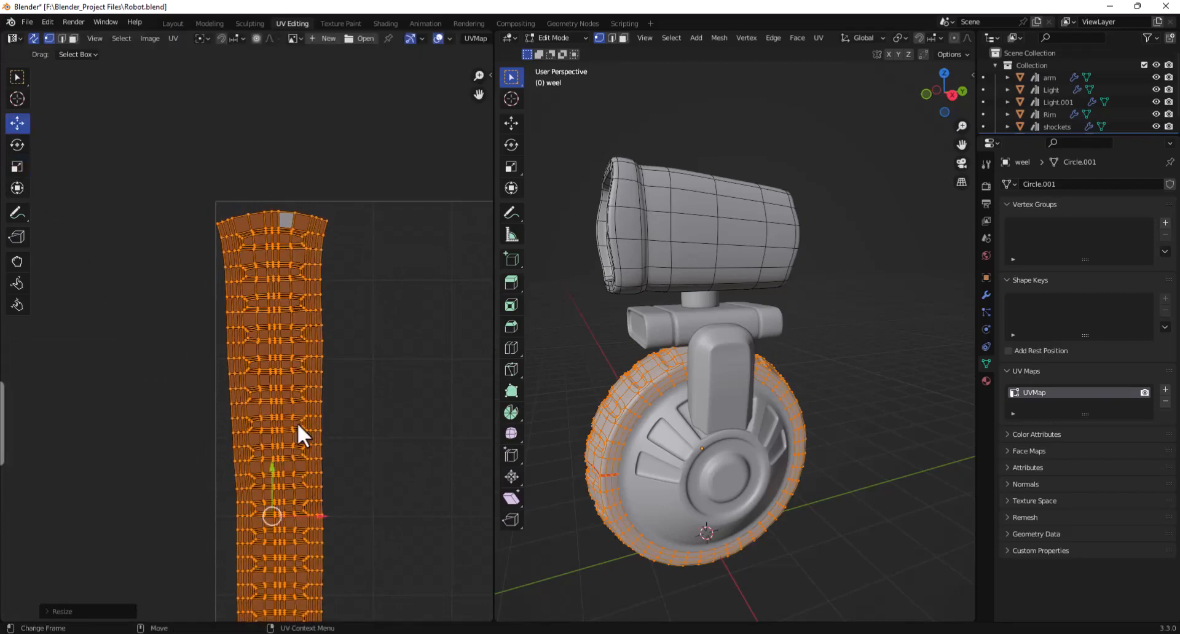
drag(269, 518, 271, 513)
alt+right_drag(270, 512, 389, 433)
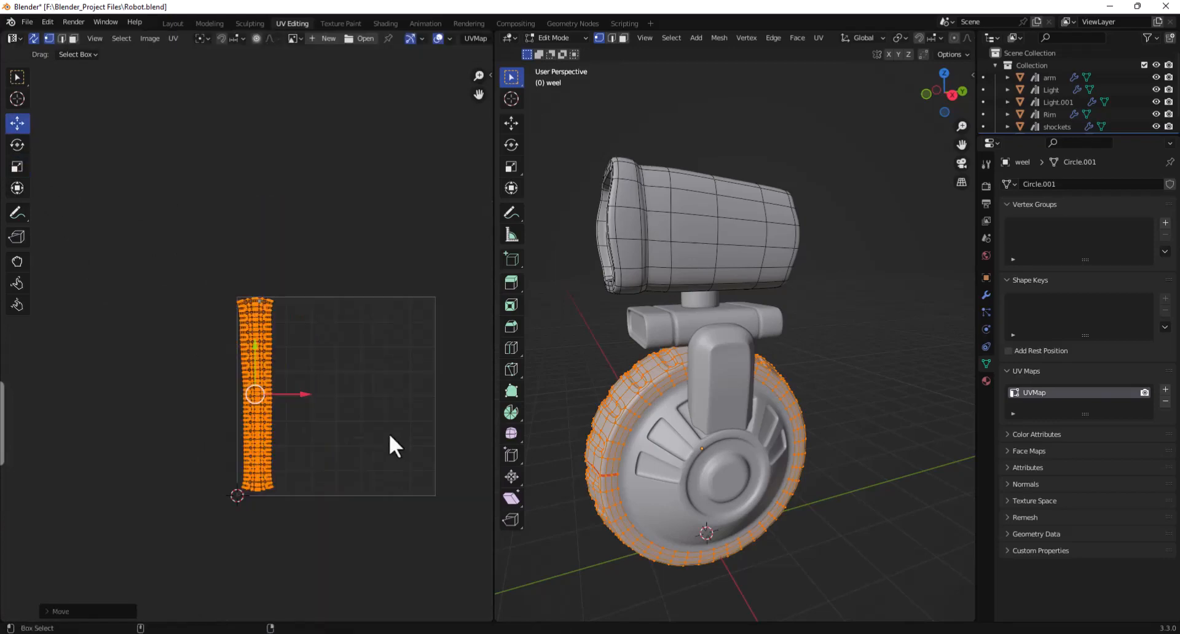
alt+middle_drag(326, 477, 352, 442)
scroll(290, 262, up, 10)
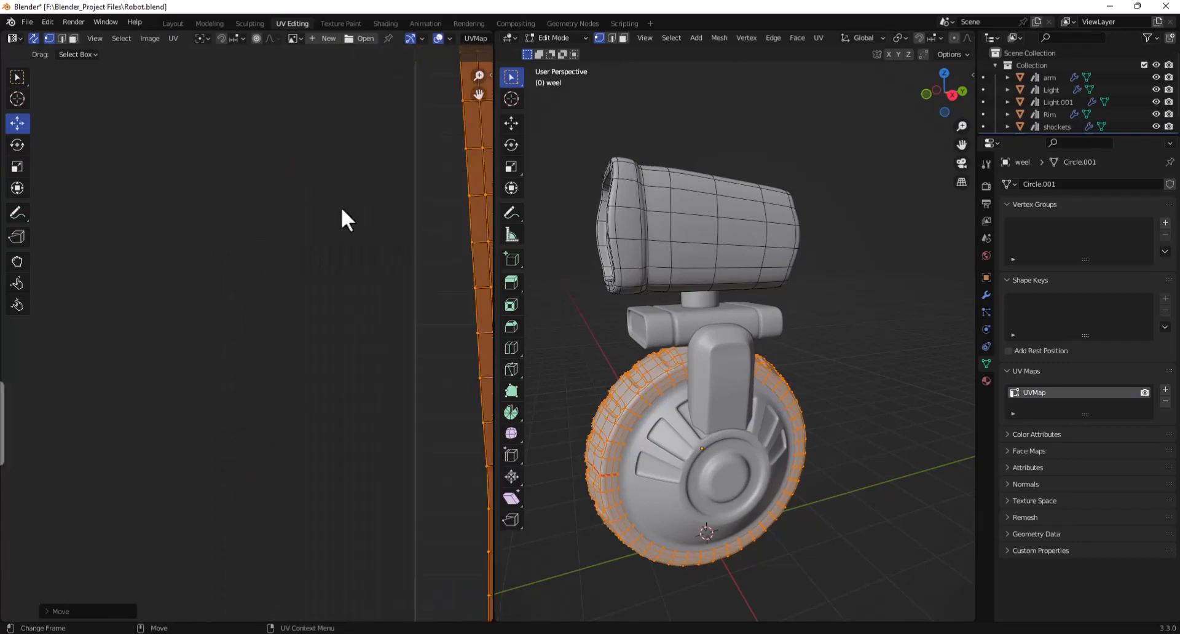
alt+middle_drag(384, 233, 176, 493)
alt+middle_drag(242, 183, 182, 482)
scroll(293, 185, up, 1)
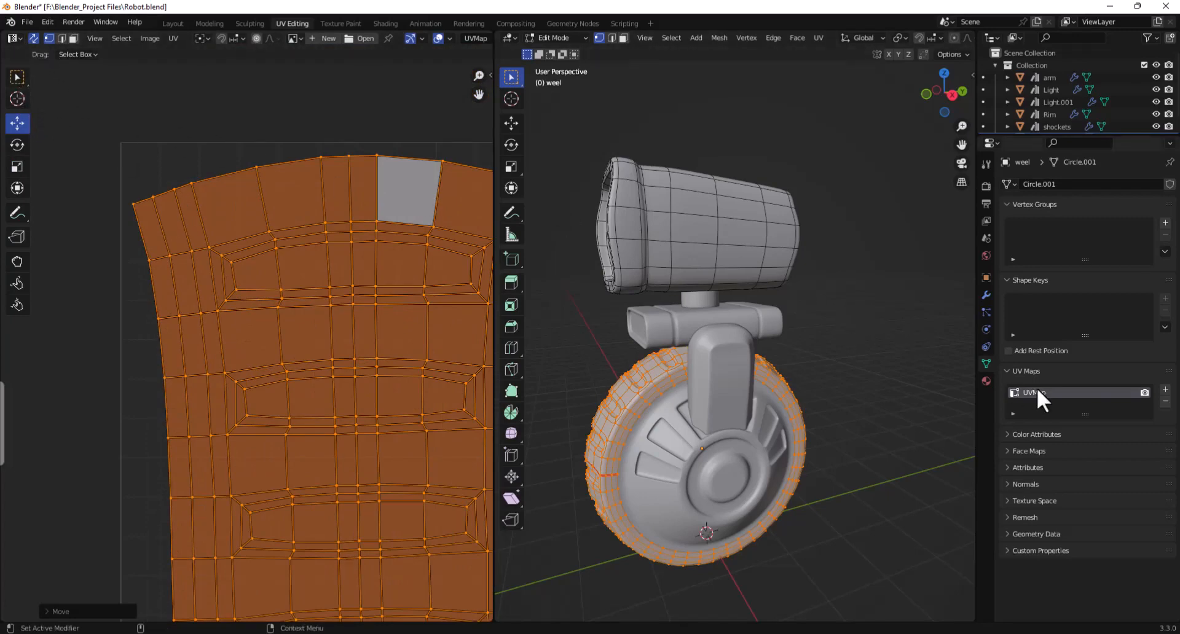
Step: Select the whole tyre mesh and remove its existing UV map
click(1006, 371)
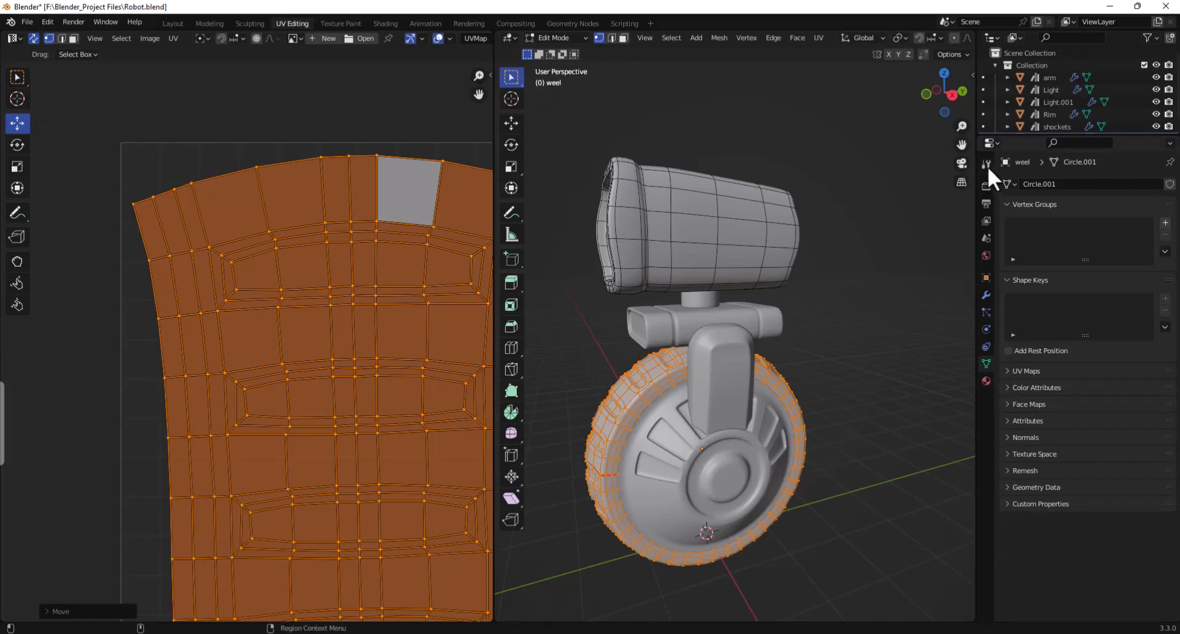
click(1018, 369)
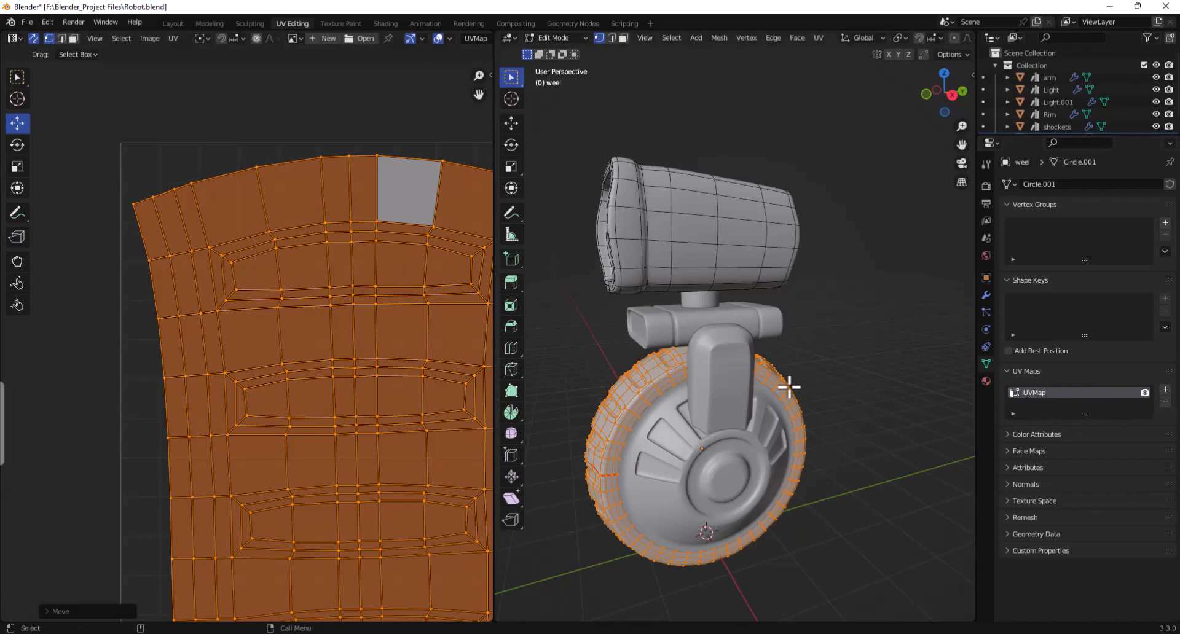
scroll(277, 308, down, 5)
click(400, 323)
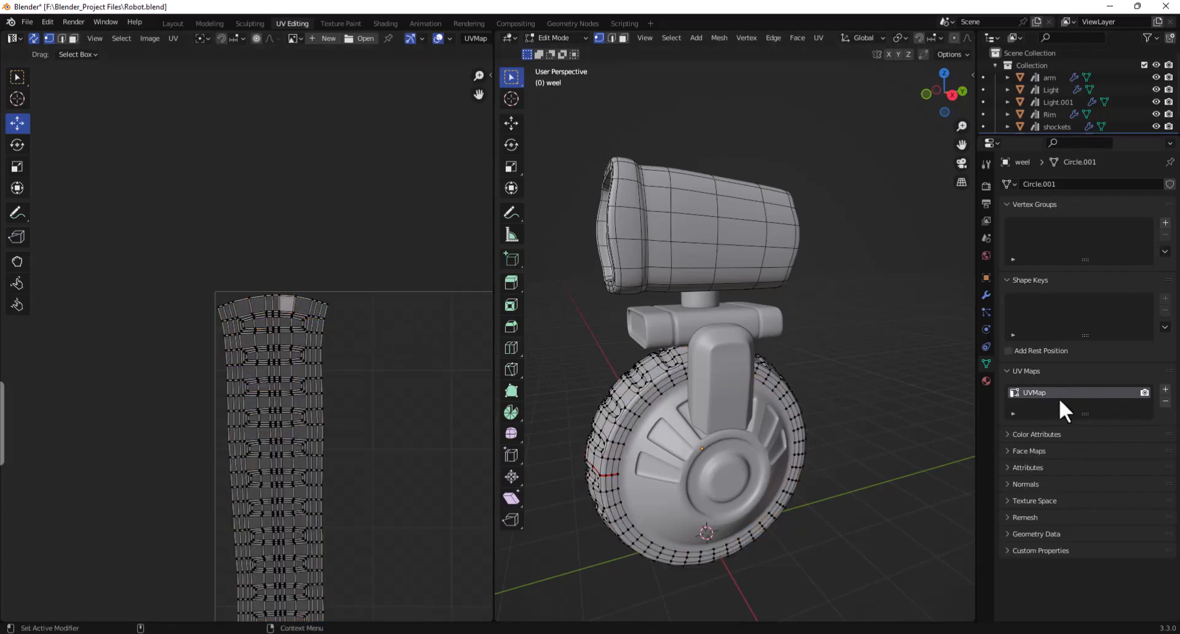
click(599, 396)
key(a)
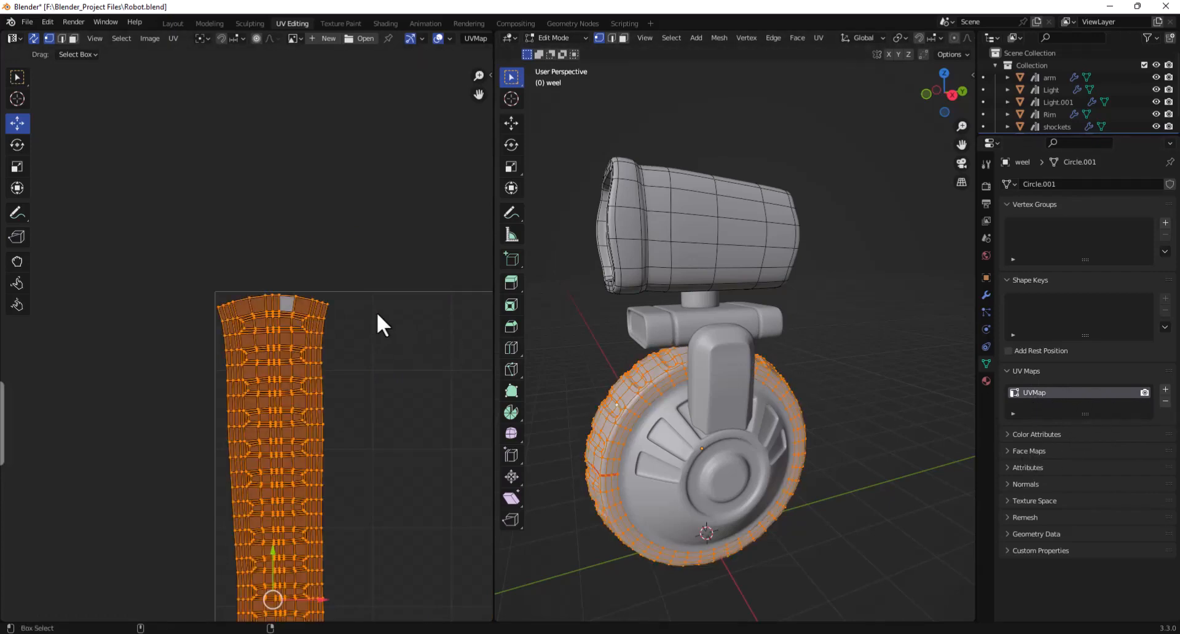
click(1166, 402)
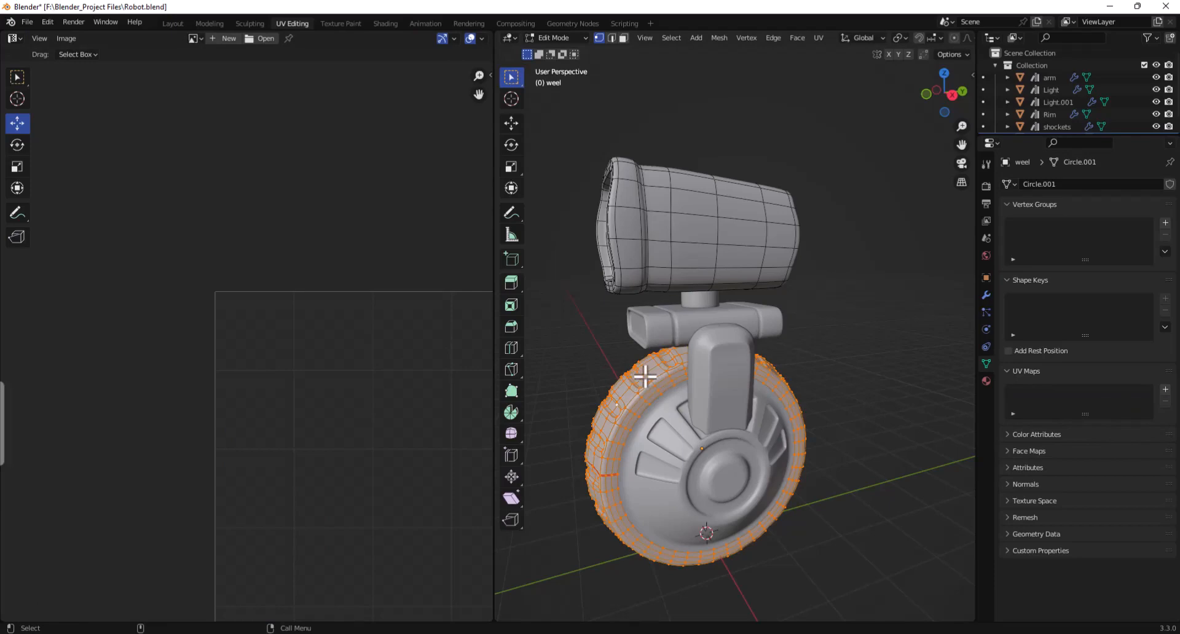
Step: Try unwrapping all tyre faces in face selection without a UV map, and undo the unwrap
click(623, 38)
right_click(620, 426)
mouse_move(620, 426)
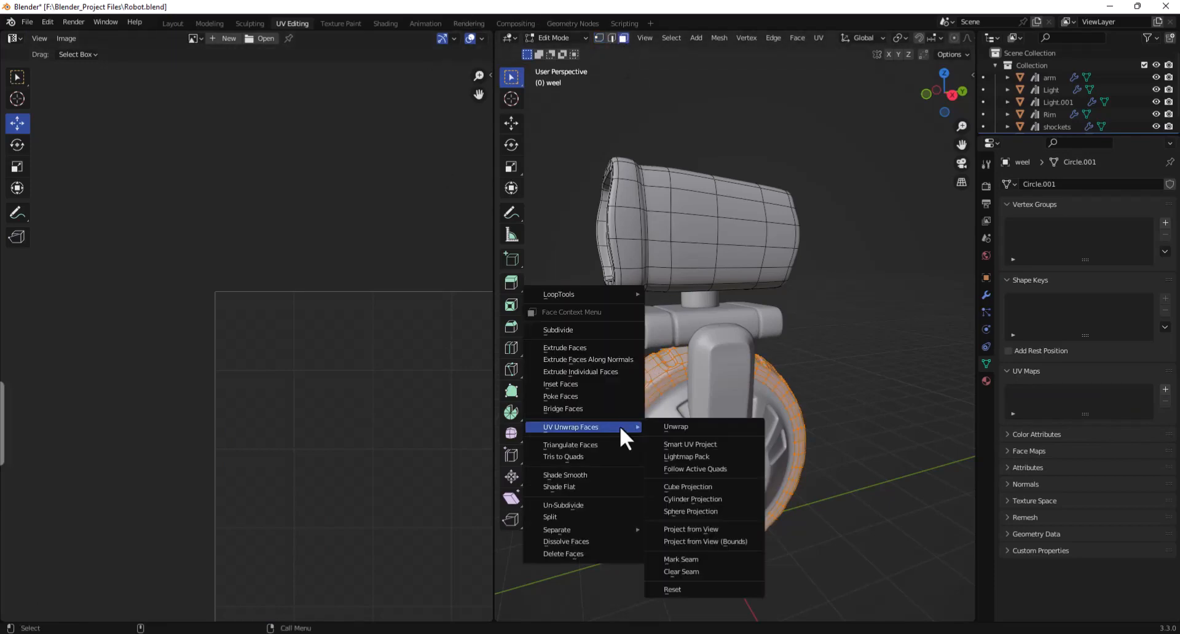
click(657, 425)
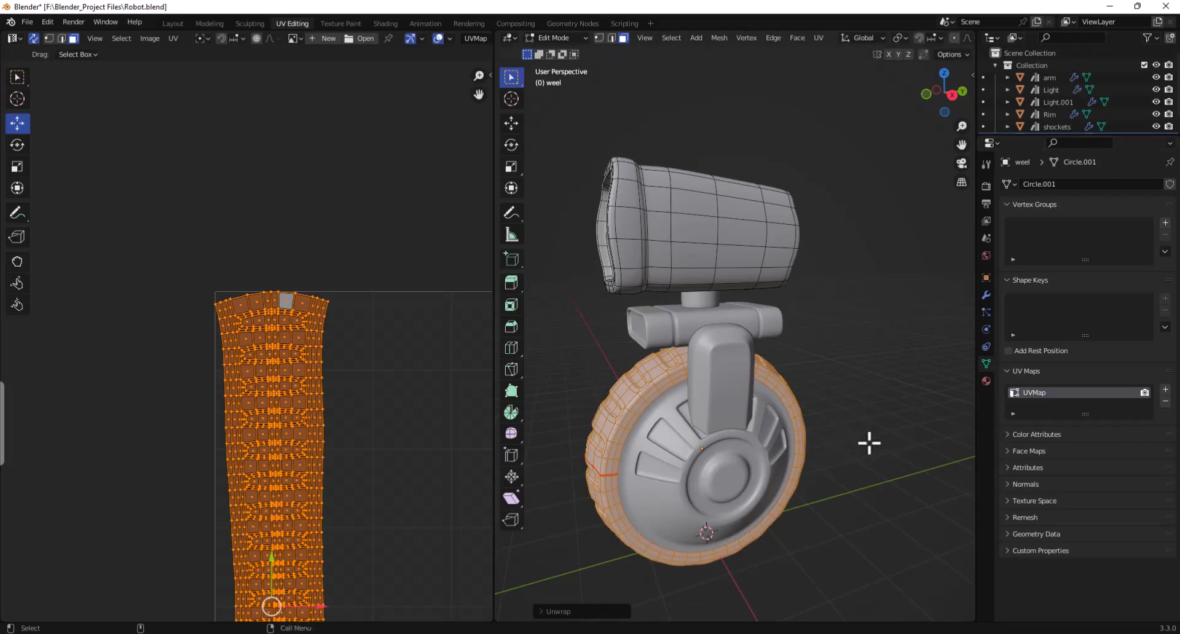
key(ctrl+z)
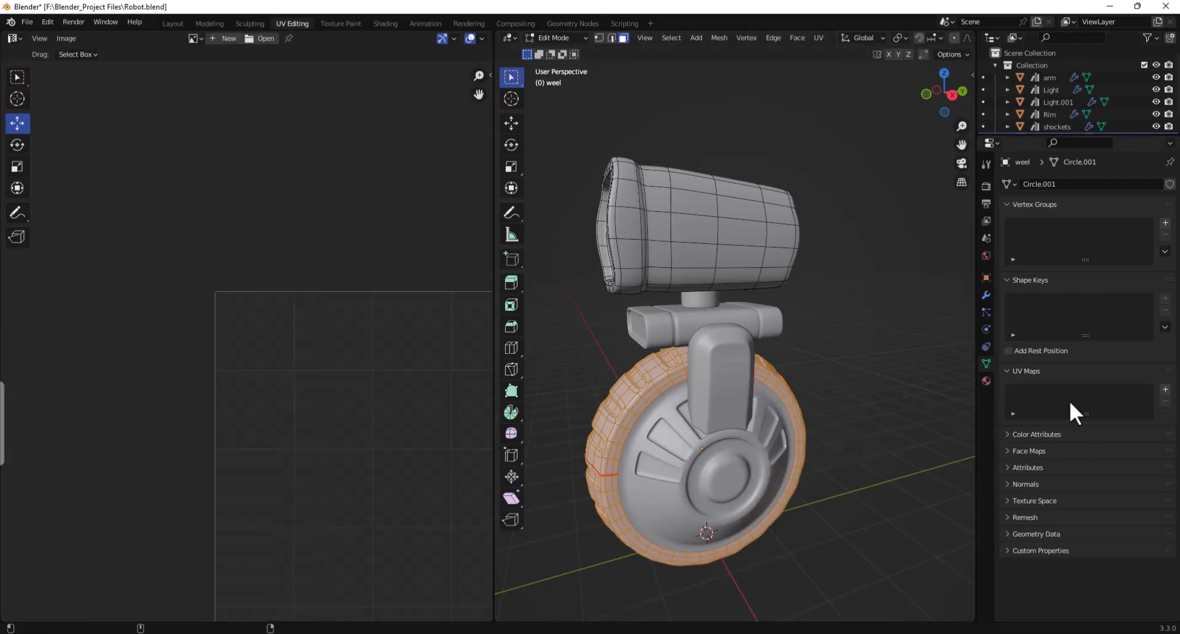
Step: Try adding a new UV map to the tyre and unwrapping its faces into it, and undo the unwrap
click(1165, 390)
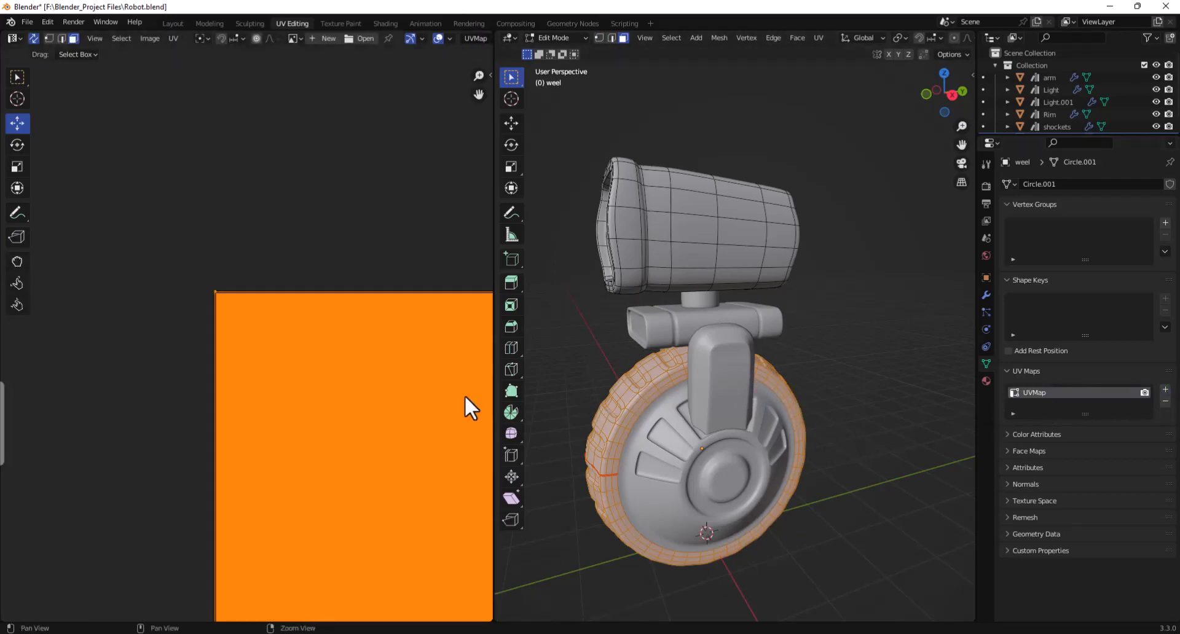
scroll(439, 388, down, 7)
middle_drag(384, 374, 364, 358)
scroll(323, 351, up, 3)
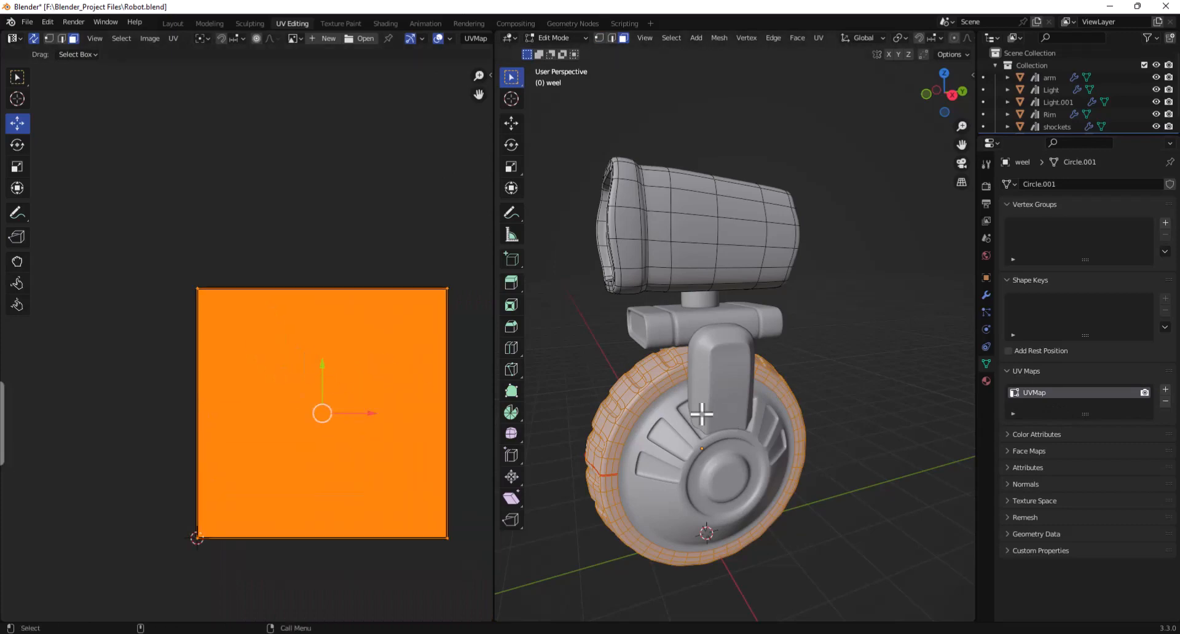
right_click(648, 396)
mouse_move(648, 393)
click(732, 392)
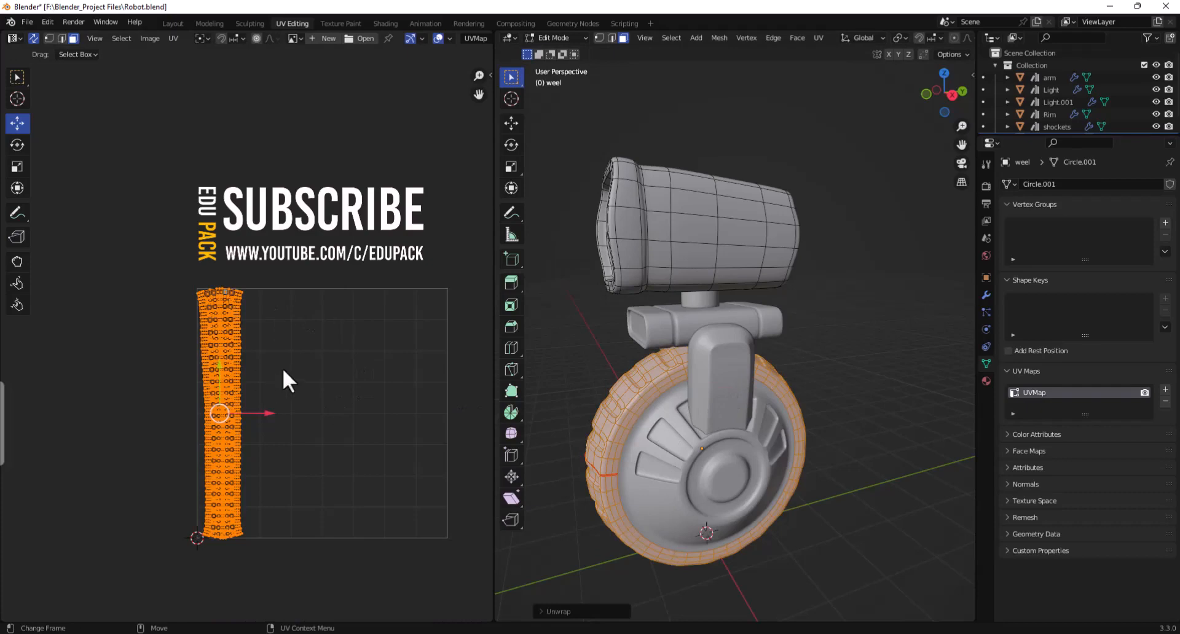
key(ctrl+z)
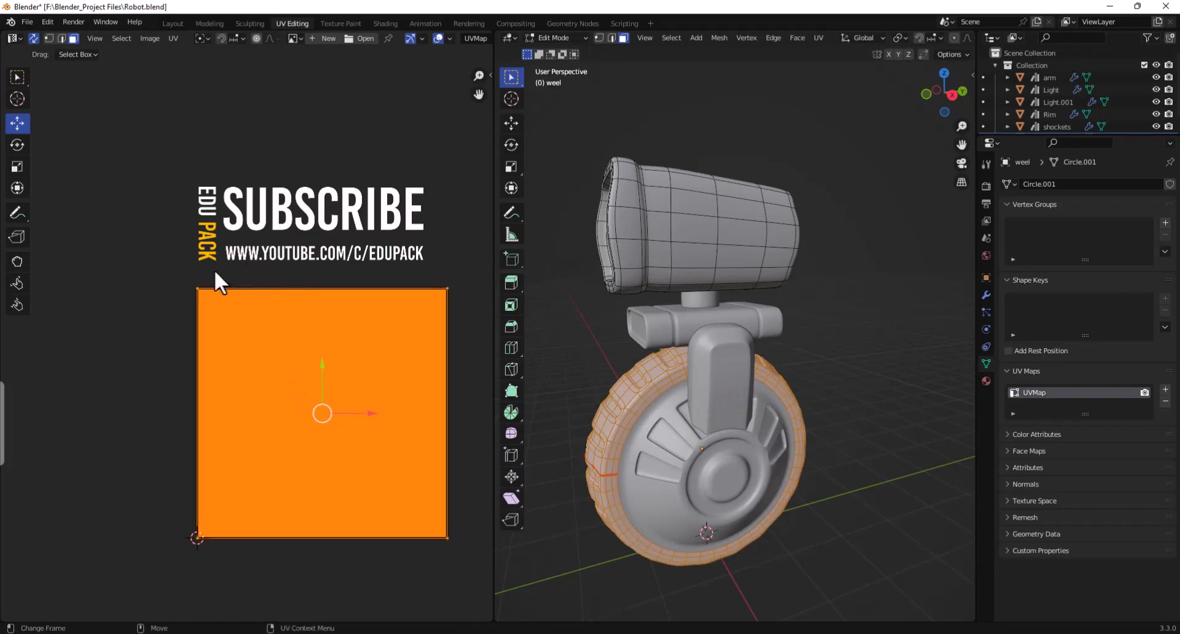
key(ctrl+z)
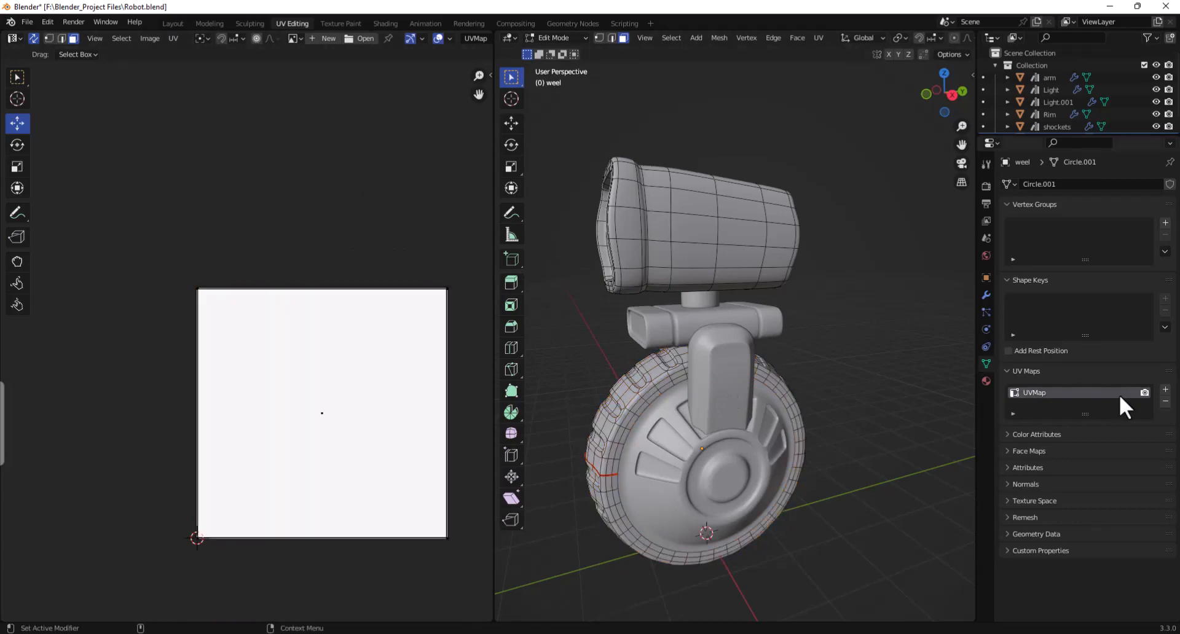
Step: Replace the tyre's UV map with a new one and select all of the tyre's faces
click(1166, 401)
key(a)
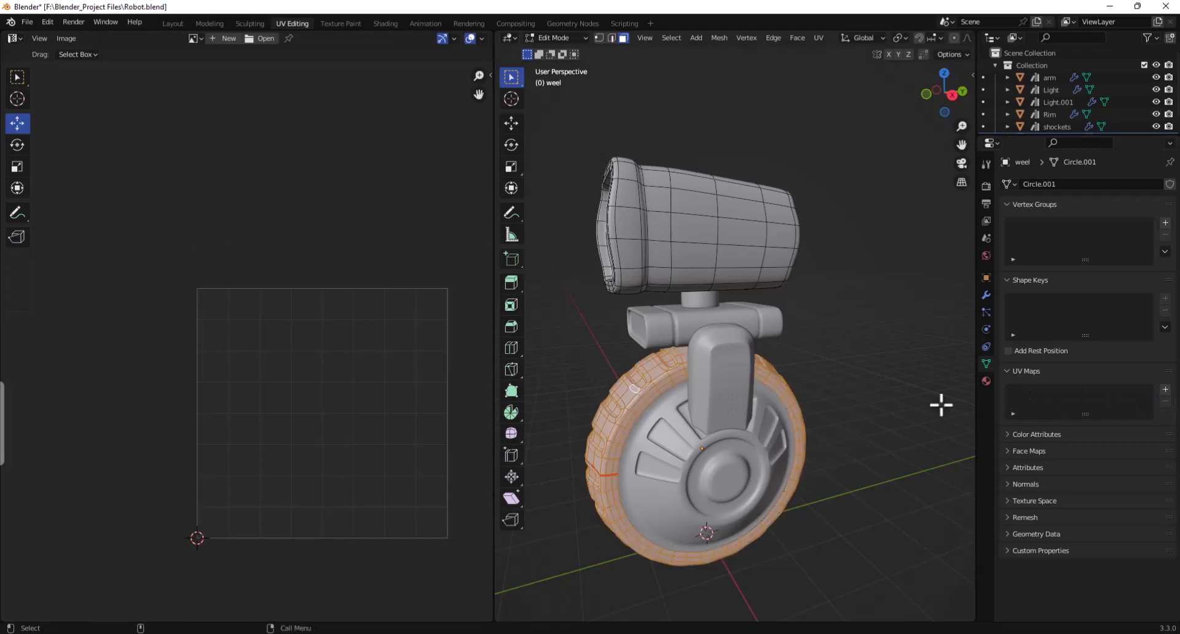
click(1165, 389)
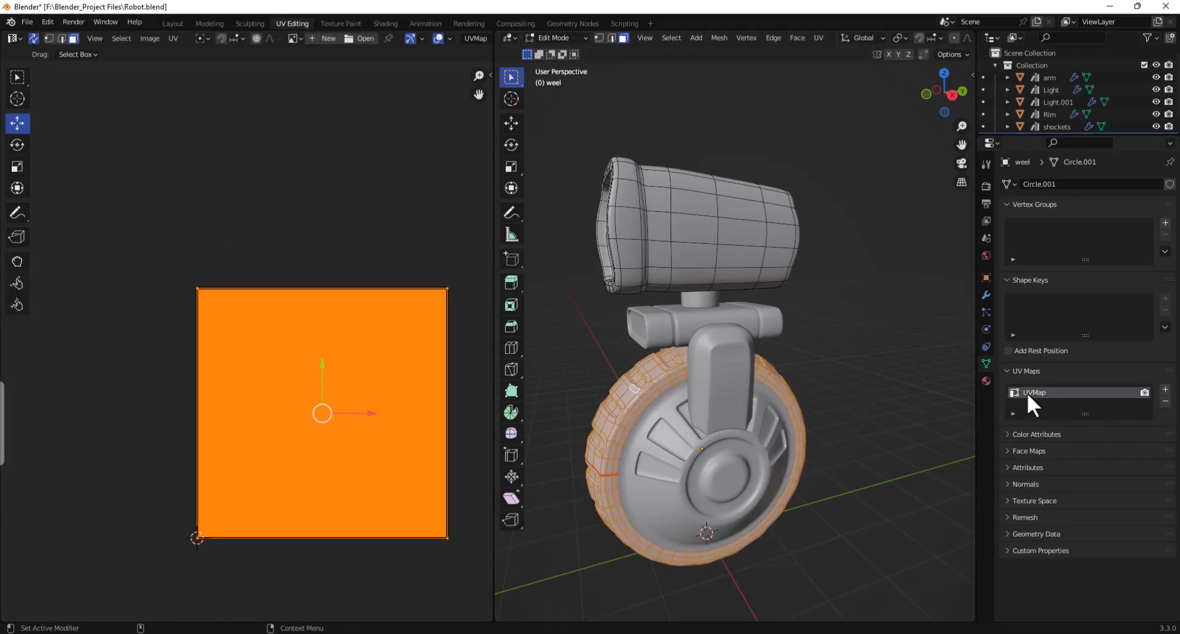
drag(191, 232, 492, 556)
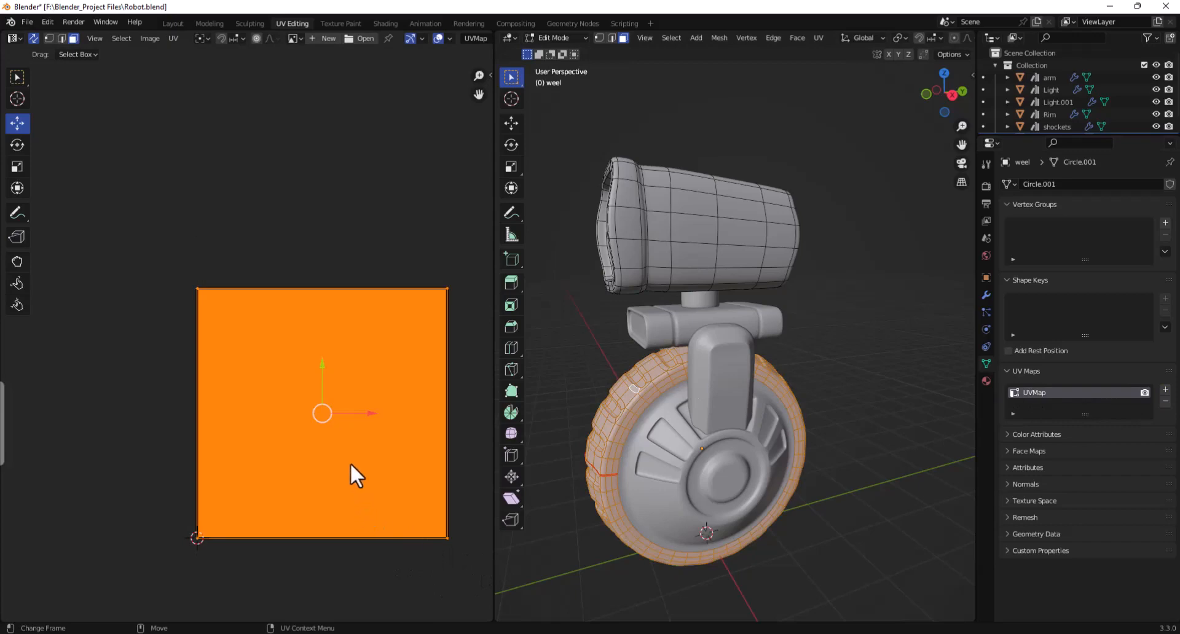
Step: Unwrap all tyre faces into the new UV map, select the resulting island, and clear the selection
right_click(618, 401)
mouse_move(625, 400)
click(753, 401)
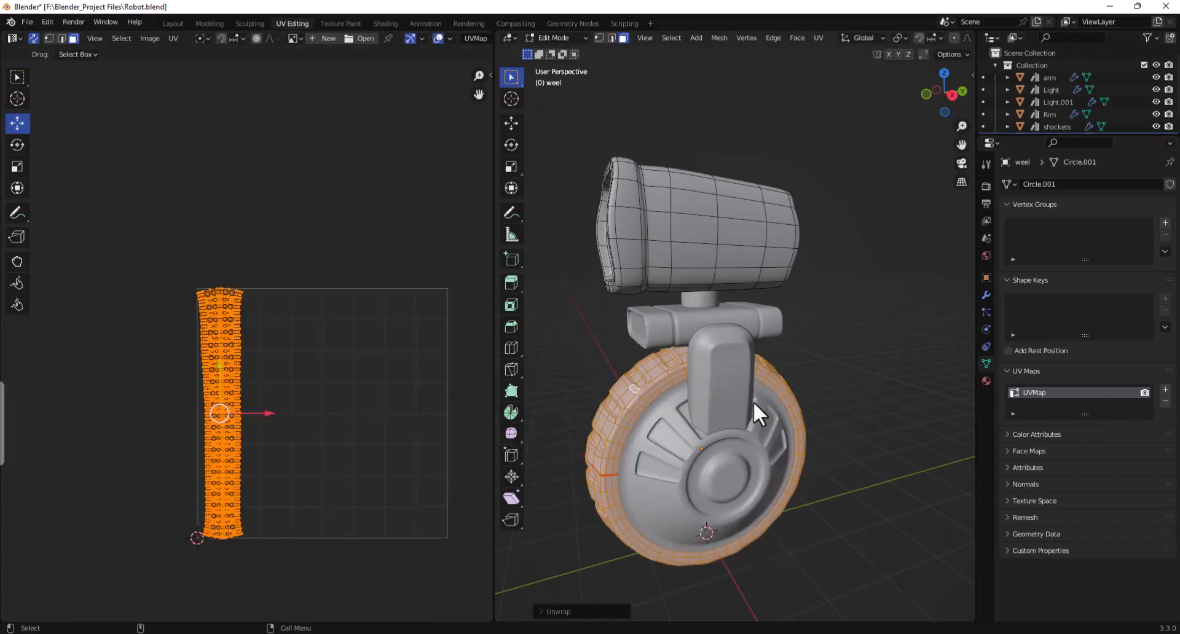
drag(163, 263, 273, 476)
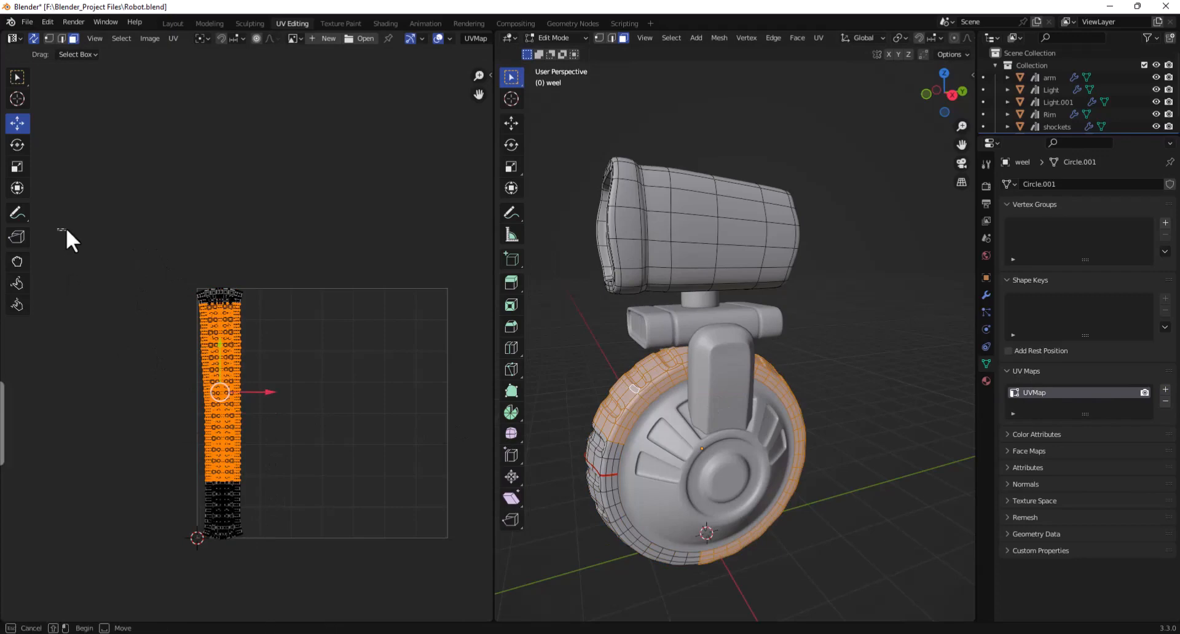
drag(71, 237, 300, 564)
click(393, 477)
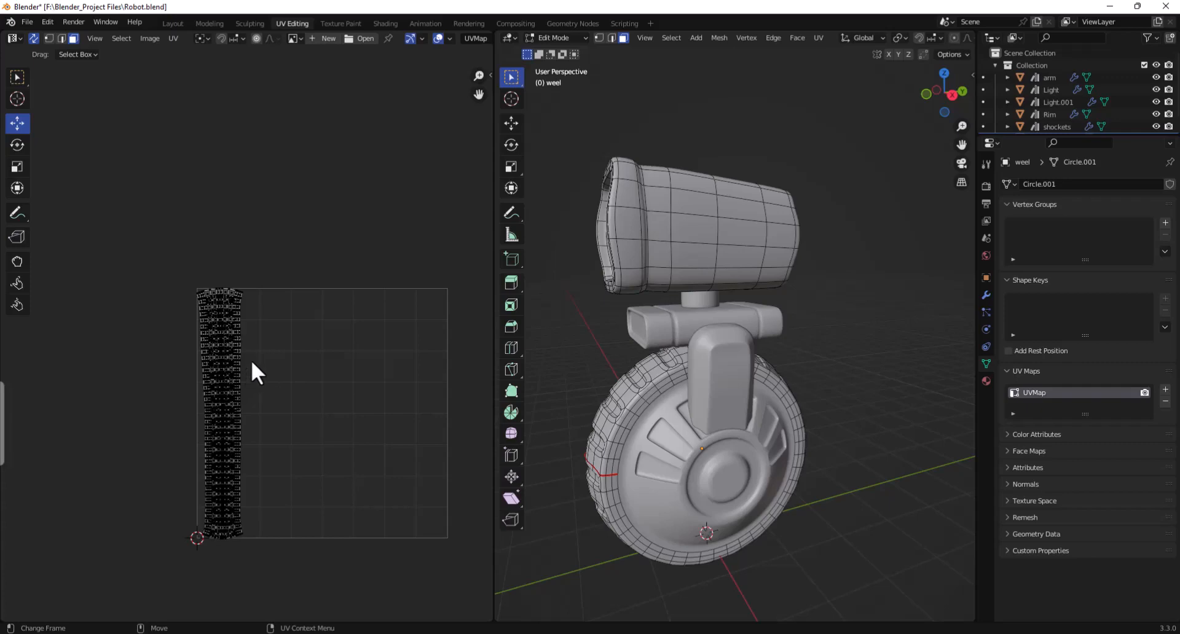
Step: Select the tyre's whole UV island for a check, clear it, and switch to the Layout workspace with nothing selected
drag(135, 257, 331, 608)
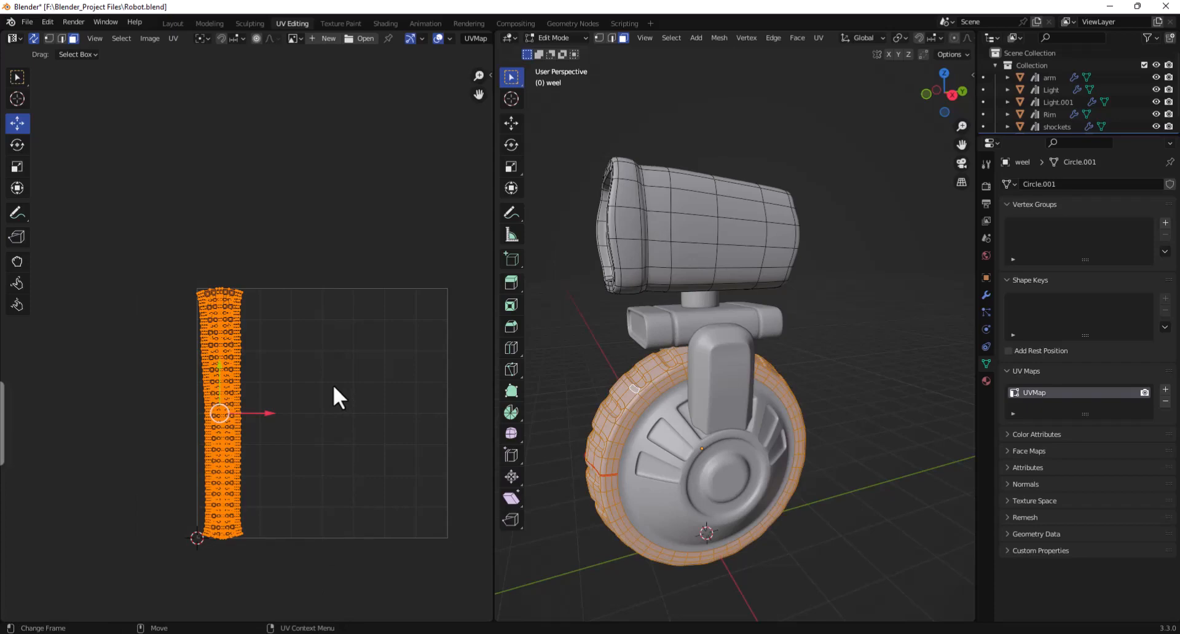
click(359, 373)
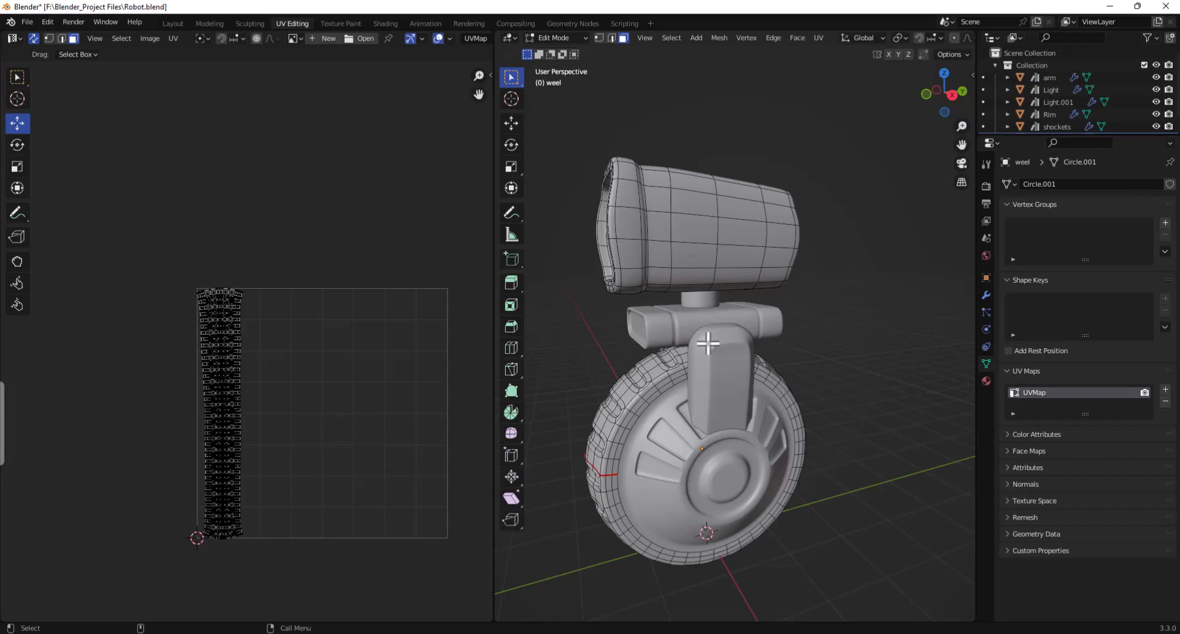
click(177, 25)
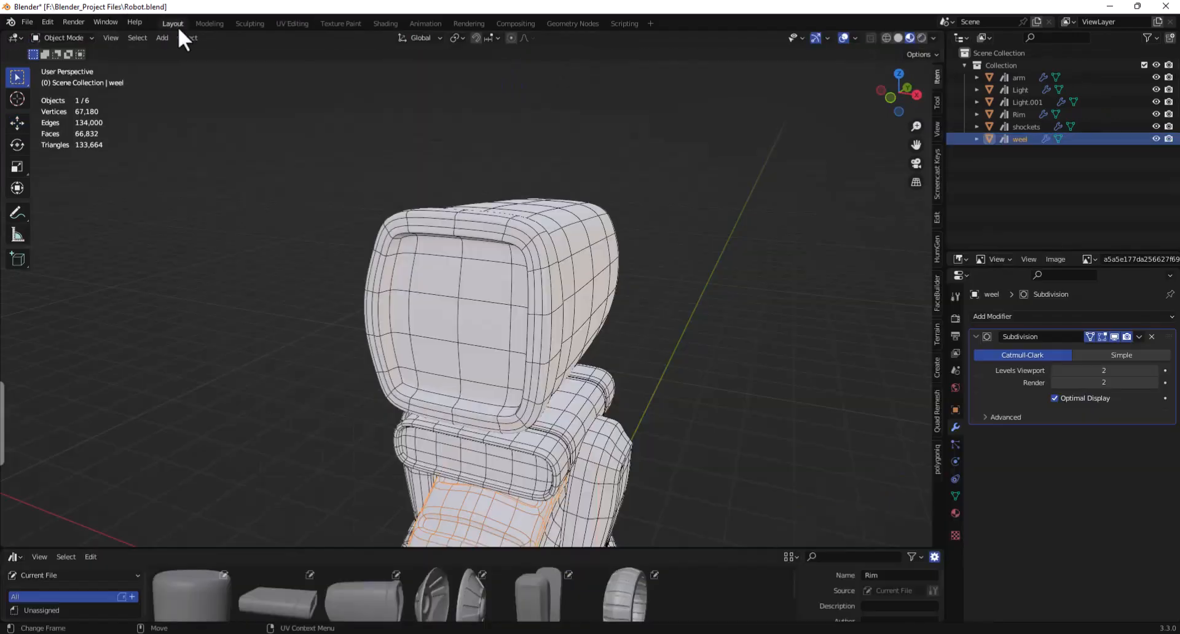
scroll(454, 253, down, 4)
middle_drag(516, 382, 625, 240)
click(626, 240)
scroll(483, 224, up, 4)
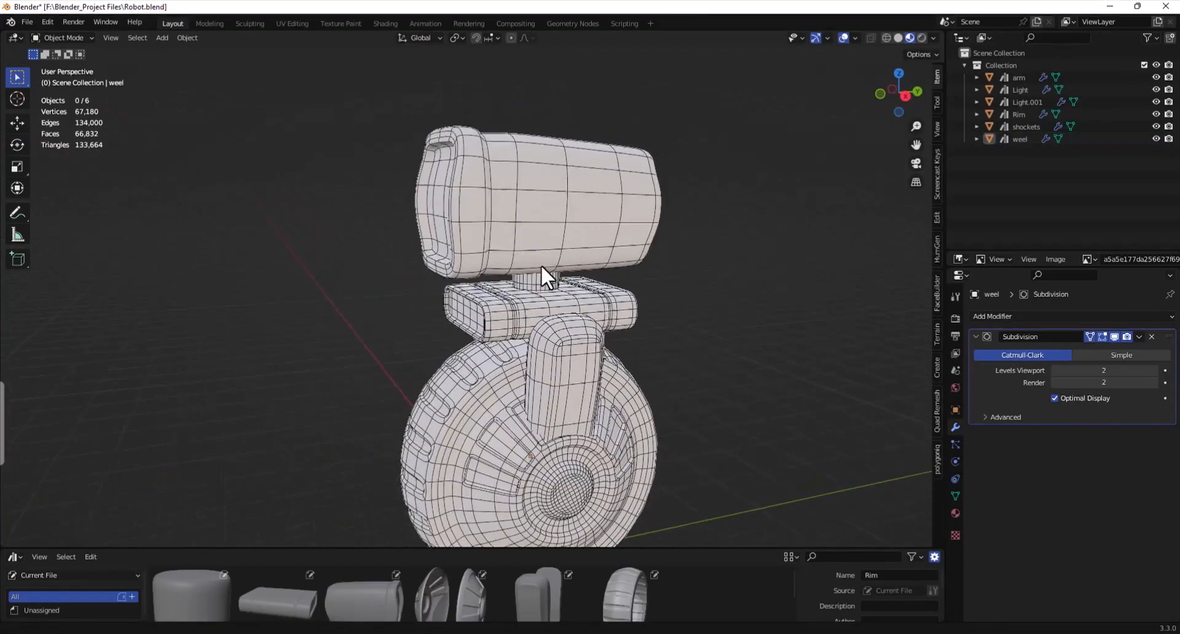
Step: Select the robot's head and collapse the asset browser to enlarge the 3D viewport
middle_drag(542, 267, 514, 313)
click(532, 312)
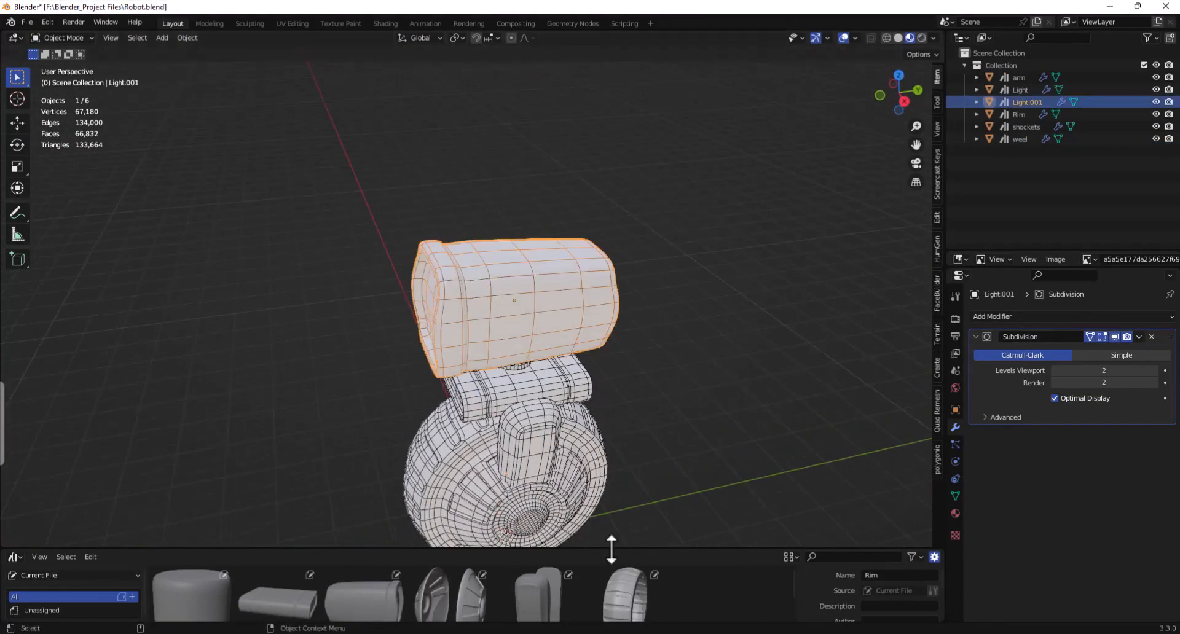
drag(610, 549, 613, 496)
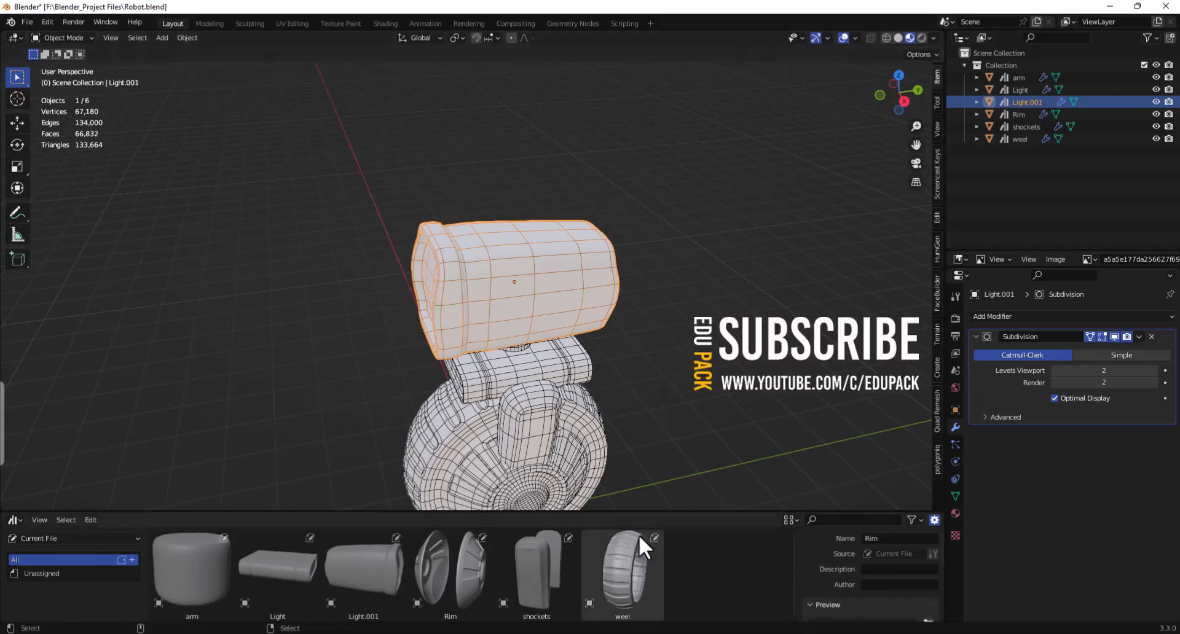
drag(644, 512, 614, 599)
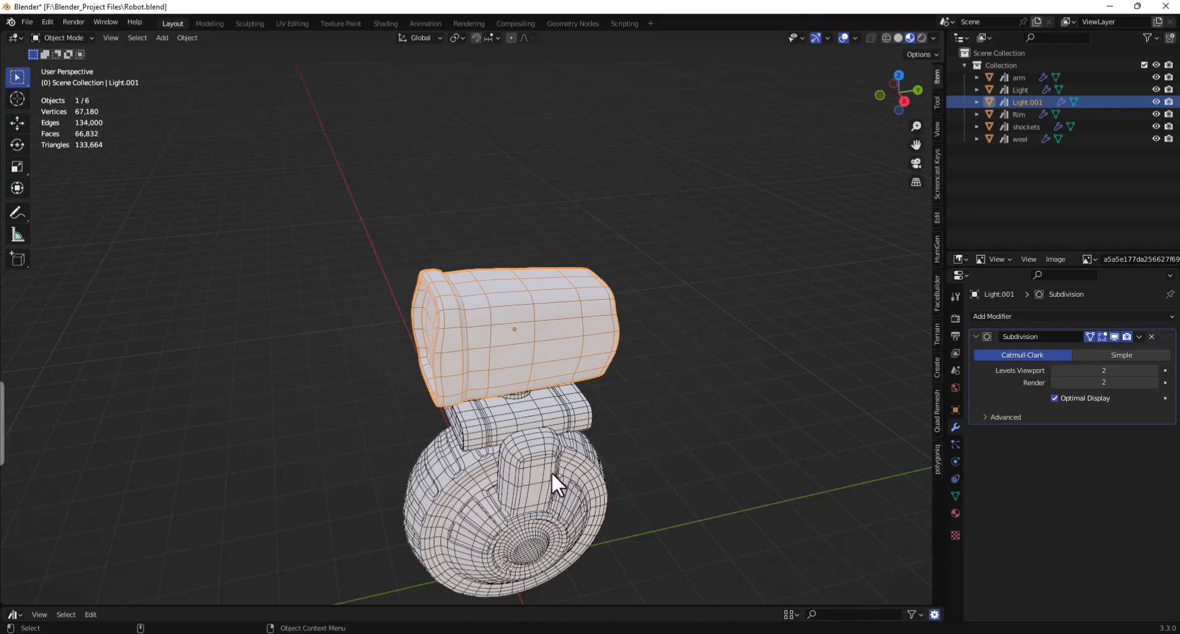
Step: Examine the robot's separate parts by selecting them one by one, including the crossbar, tyre and rim, and clear the selection
scroll(584, 456, down, 2)
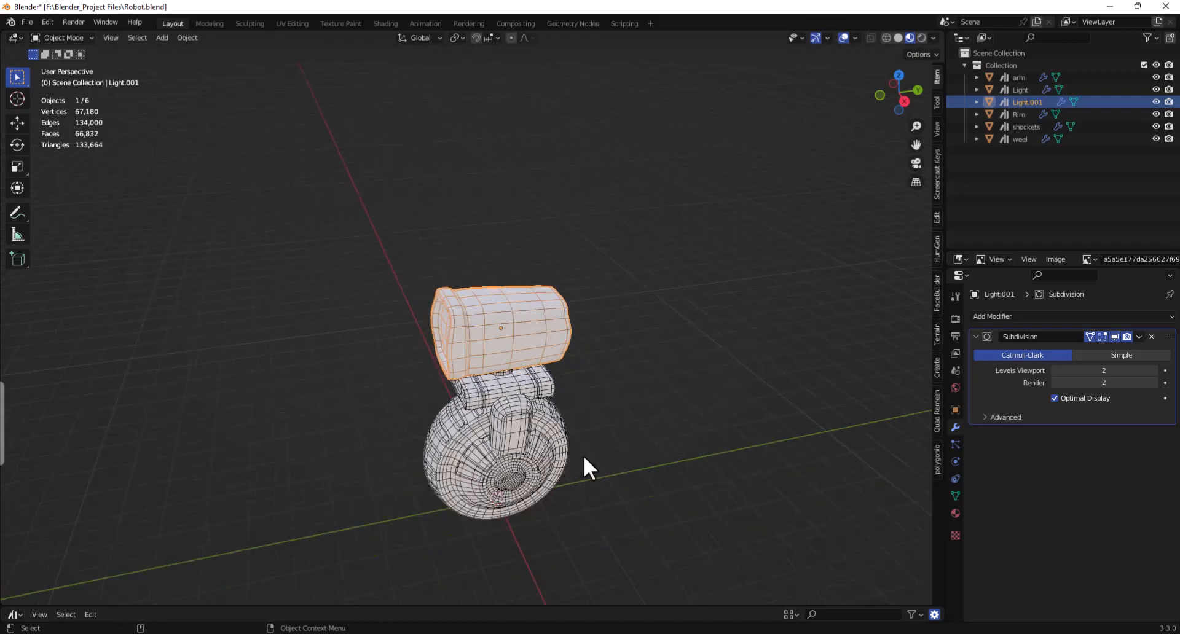
middle_drag(594, 400, 632, 408)
scroll(611, 347, up, 2)
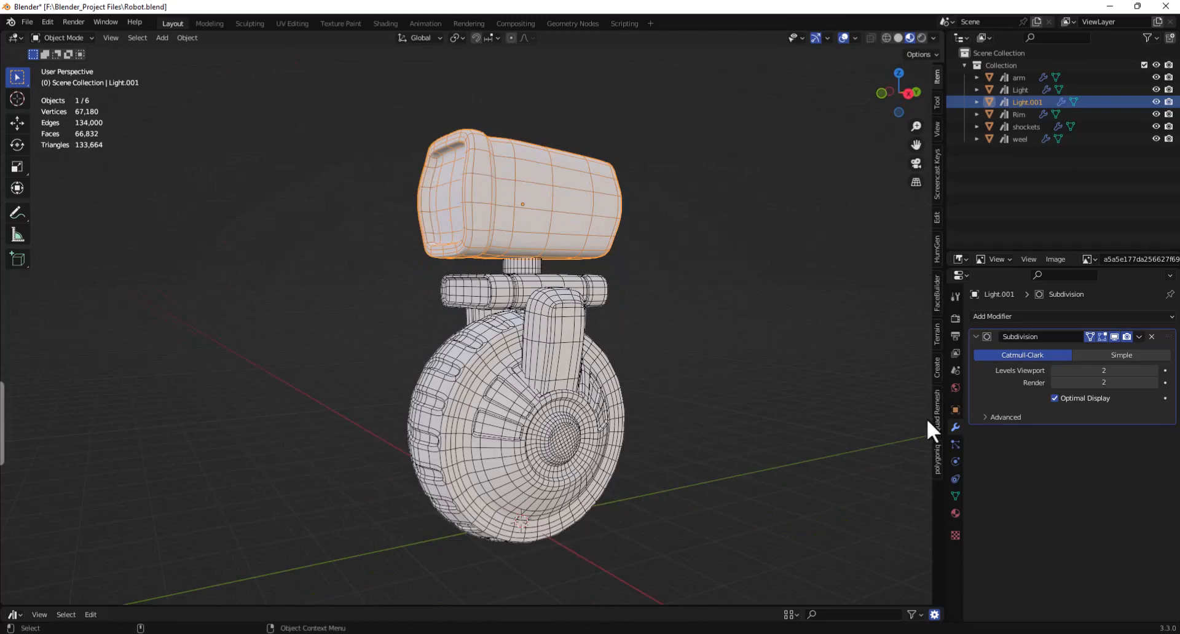
click(522, 267)
click(510, 286)
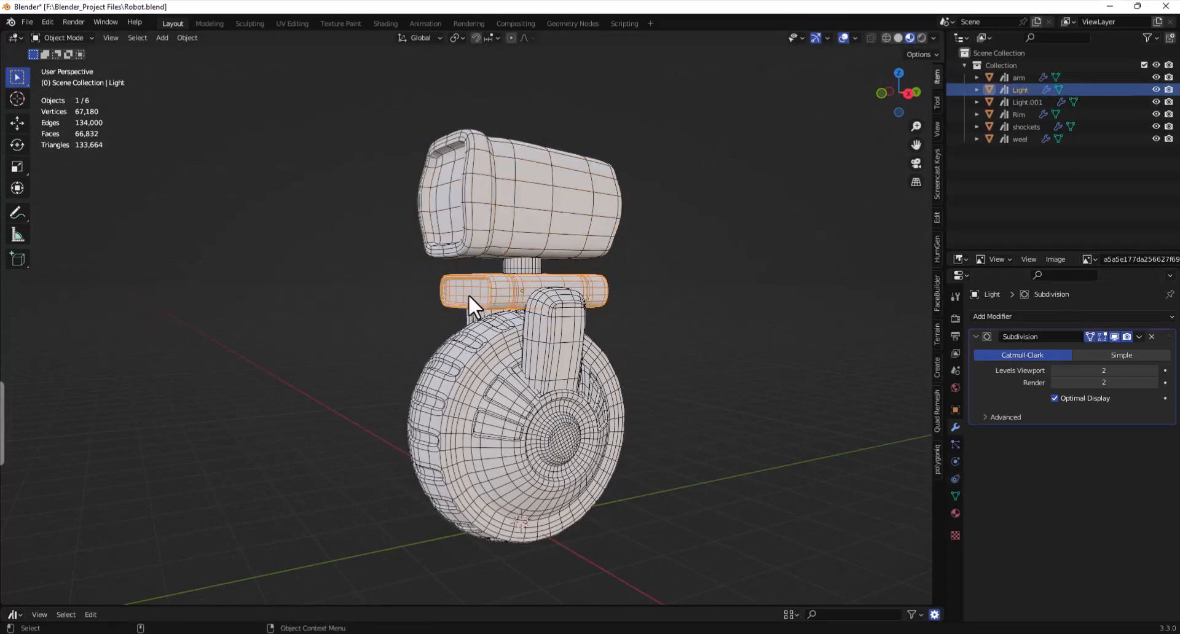
click(546, 316)
click(481, 374)
click(510, 277)
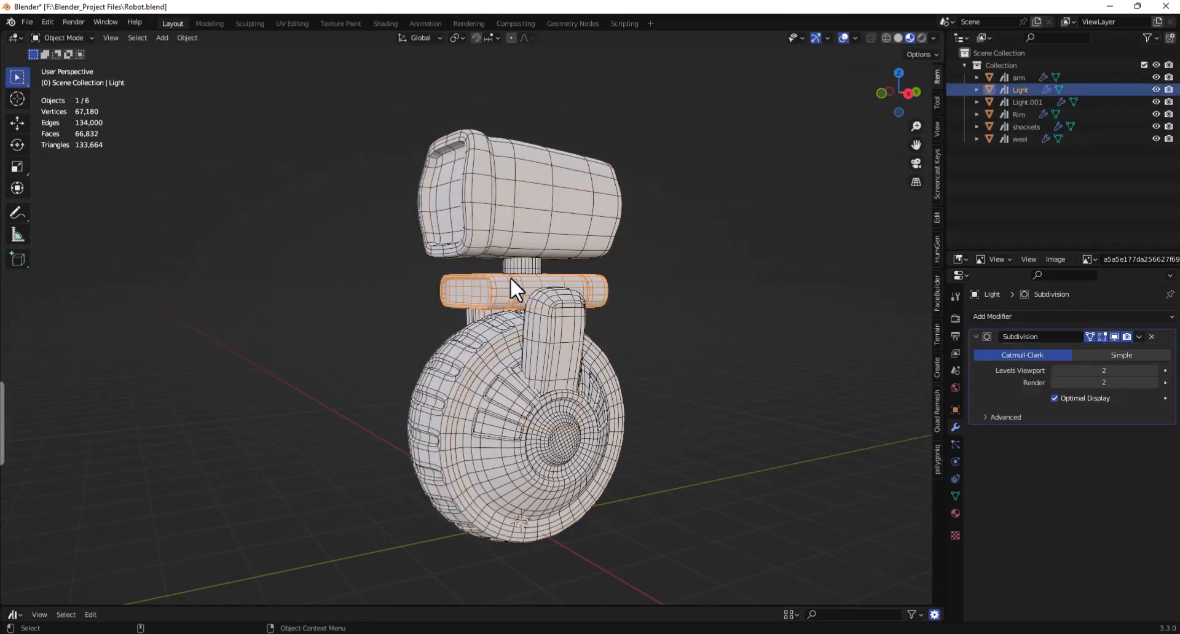
click(518, 269)
click(533, 237)
click(480, 351)
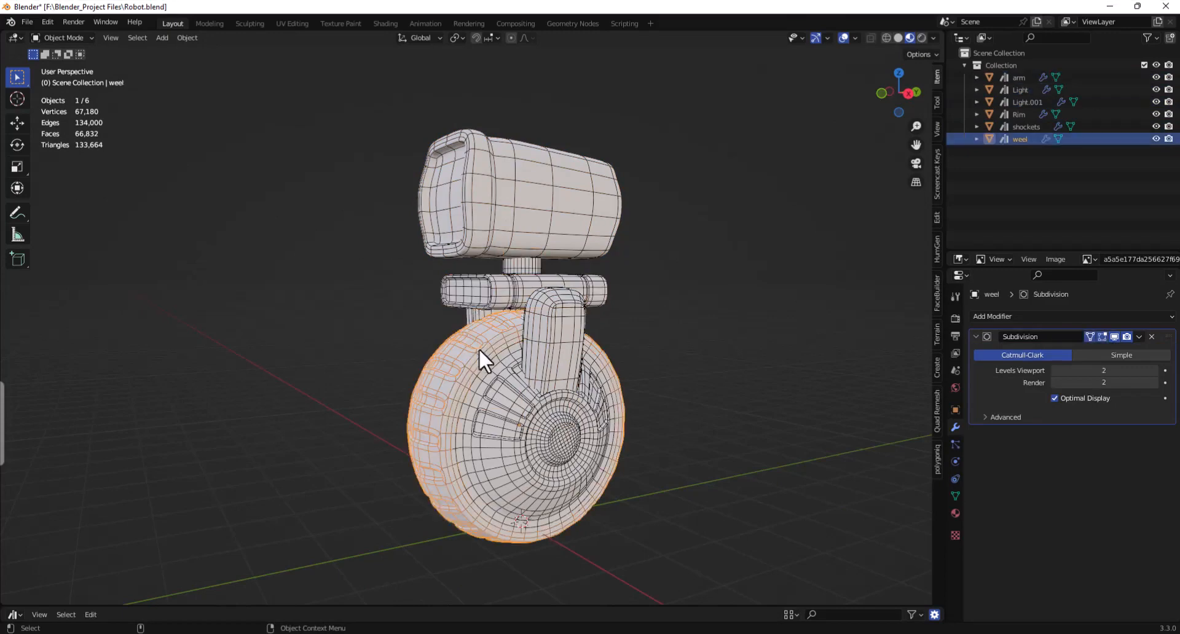
click(514, 383)
click(526, 393)
click(923, 351)
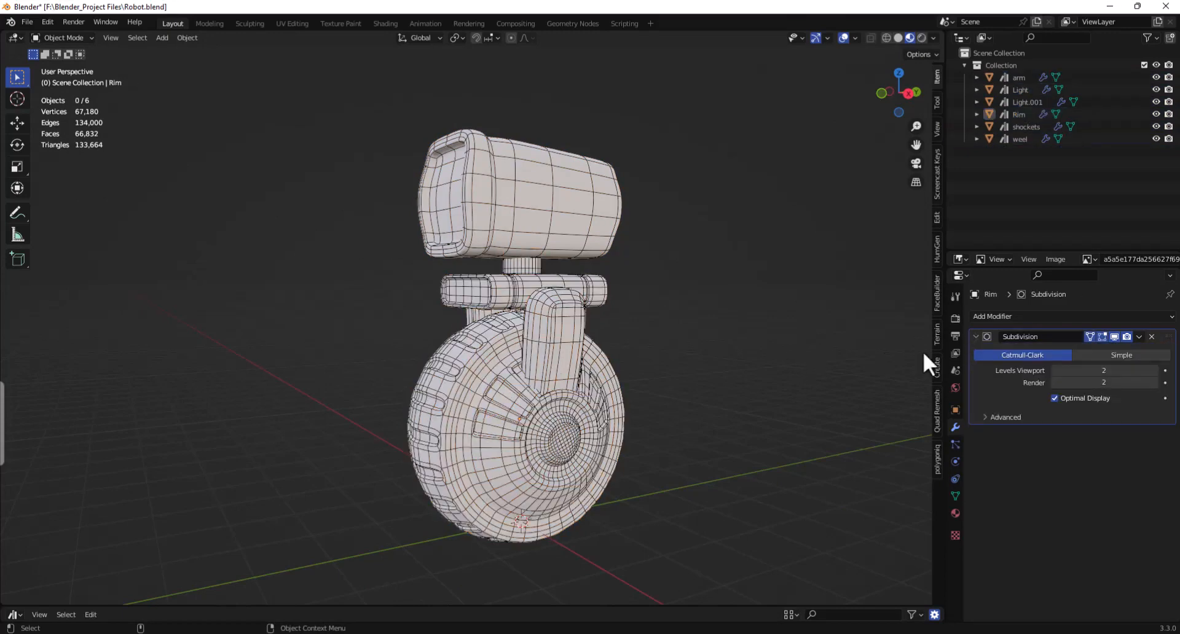
Step: Set the base color of the head's existing material to orange, with hue 0.019, saturation 0.952 and value 0.800
click(955, 496)
click(955, 513)
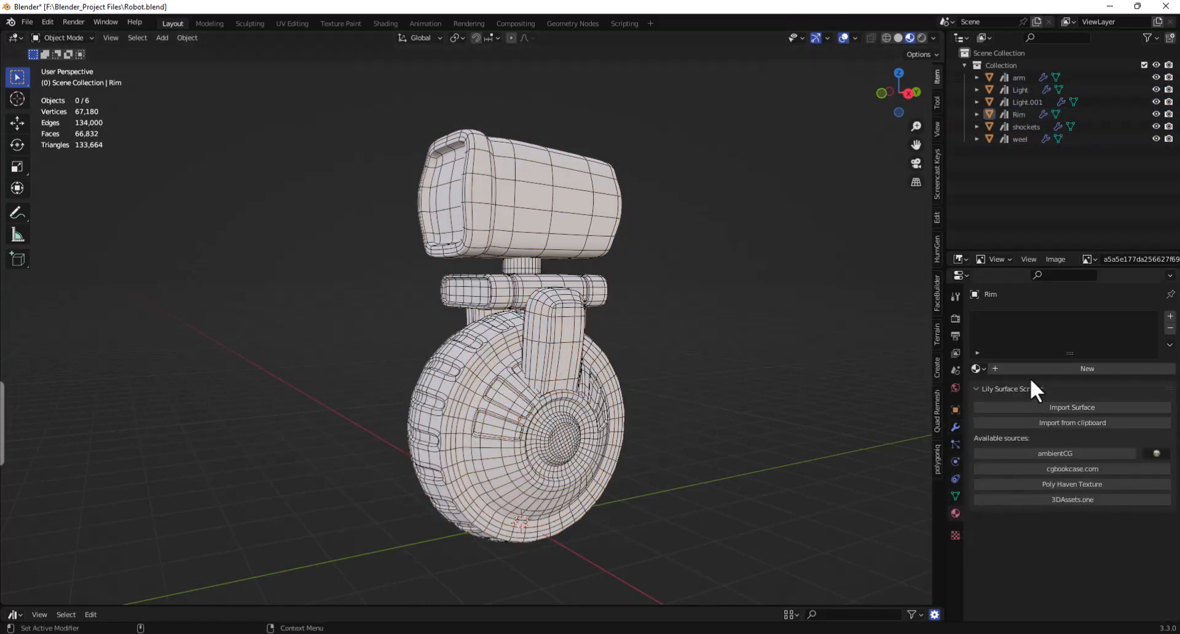
click(512, 223)
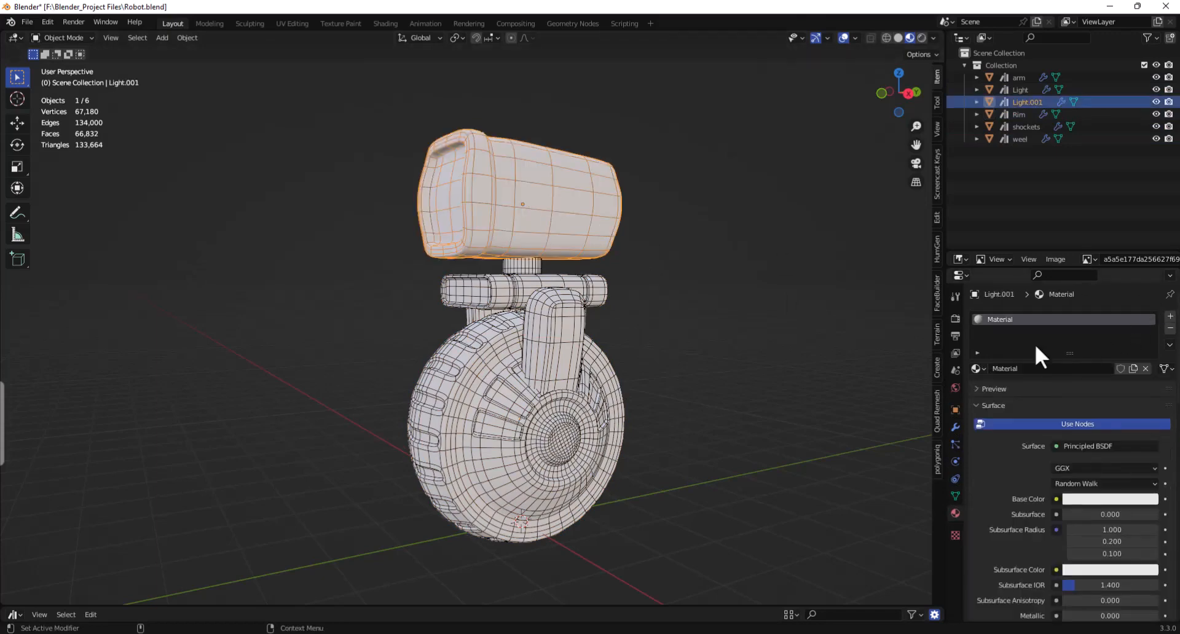
click(1118, 499)
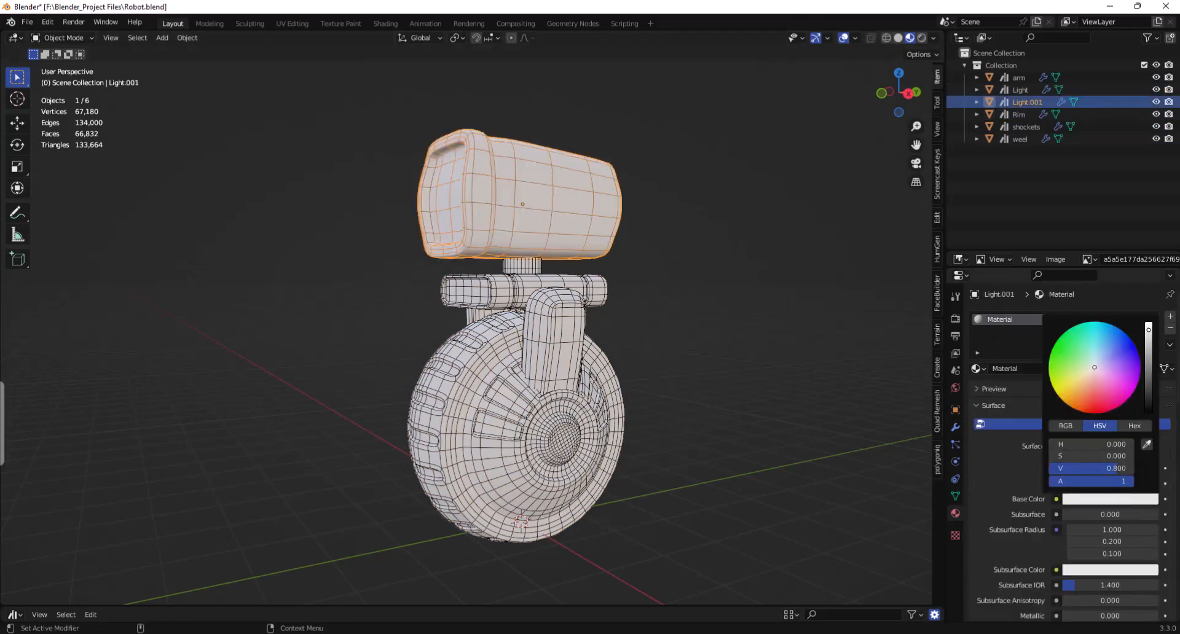
drag(1094, 367, 1080, 394)
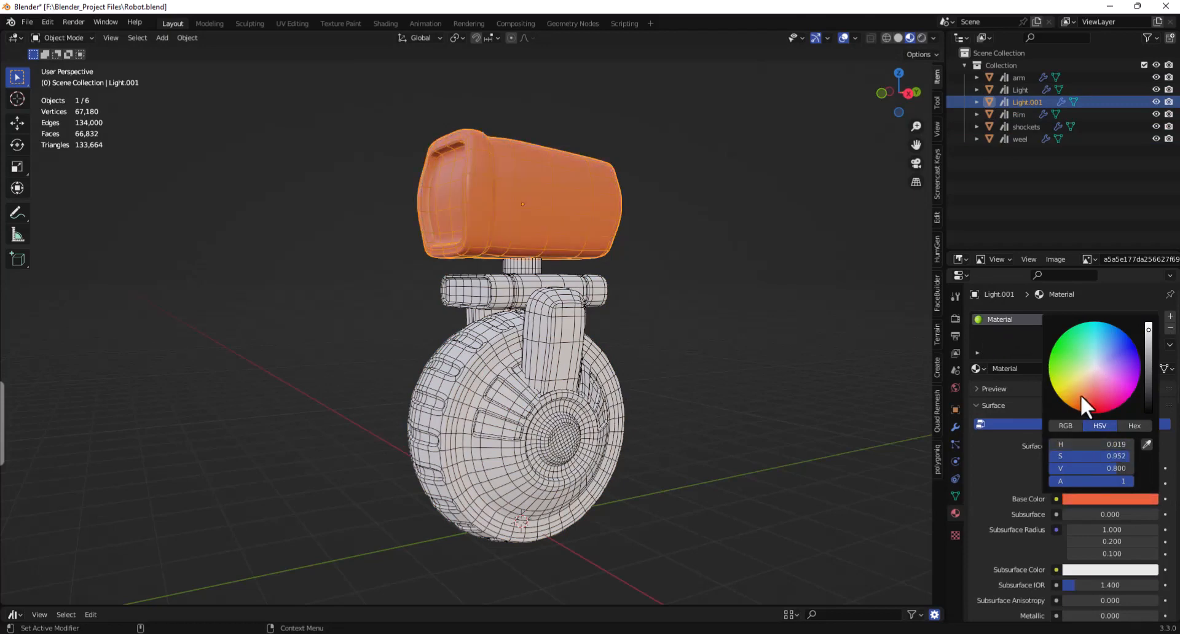
click(843, 272)
Step: Give the crossbar below the head a new material with a blue base color
middle_drag(842, 273, 600, 272)
click(600, 272)
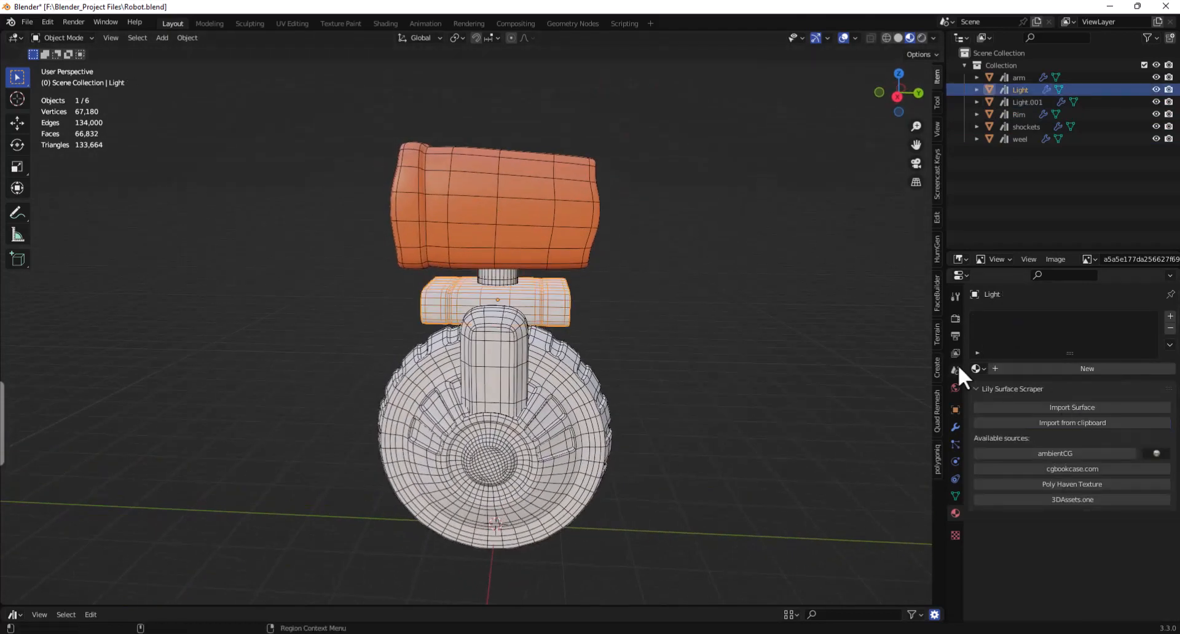
click(984, 367)
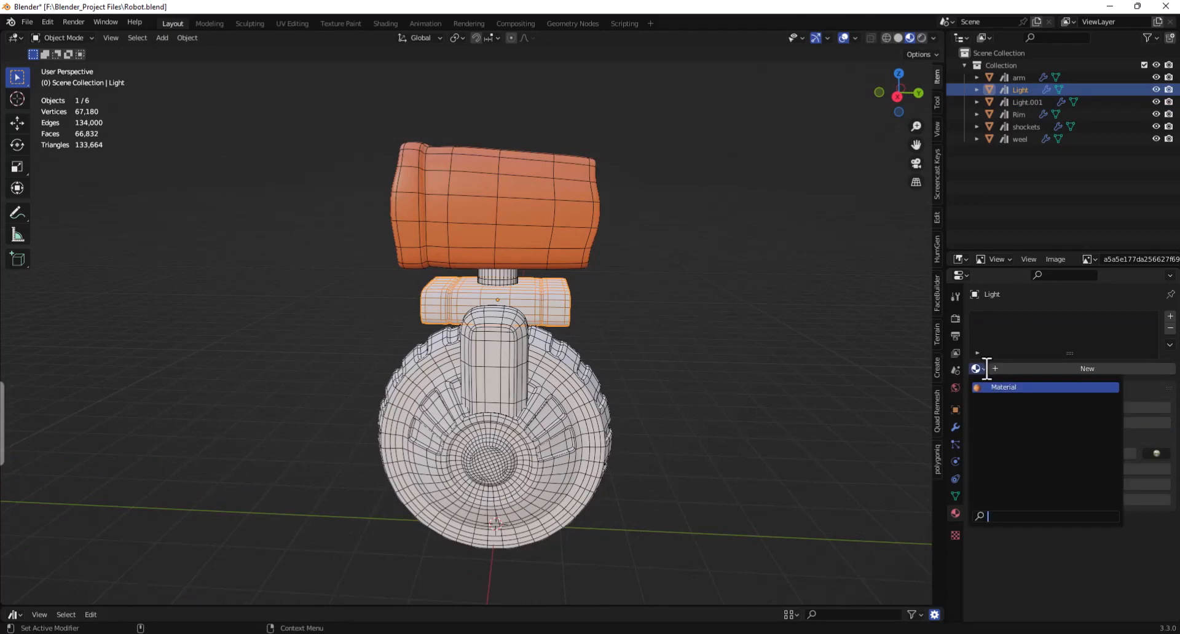
click(1019, 365)
click(1097, 497)
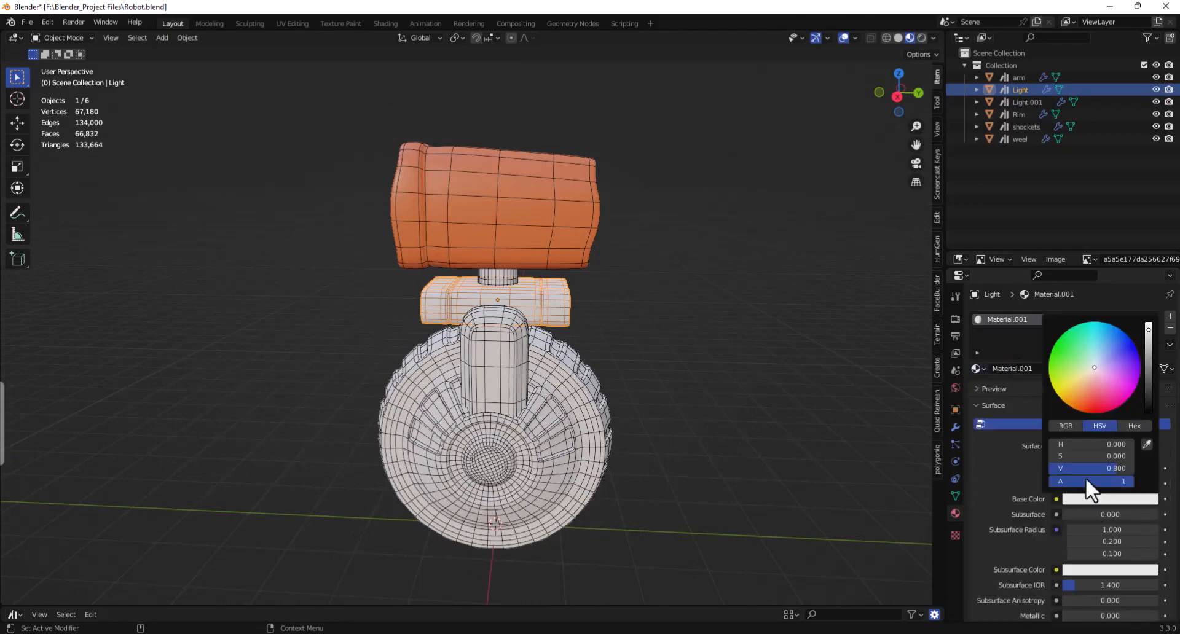
drag(1118, 371, 1124, 346)
click(775, 356)
Step: Examine the short neck between the head and the blue crossbar by selecting it, and leave nothing selected
middle_drag(614, 361, 534, 259)
click(533, 256)
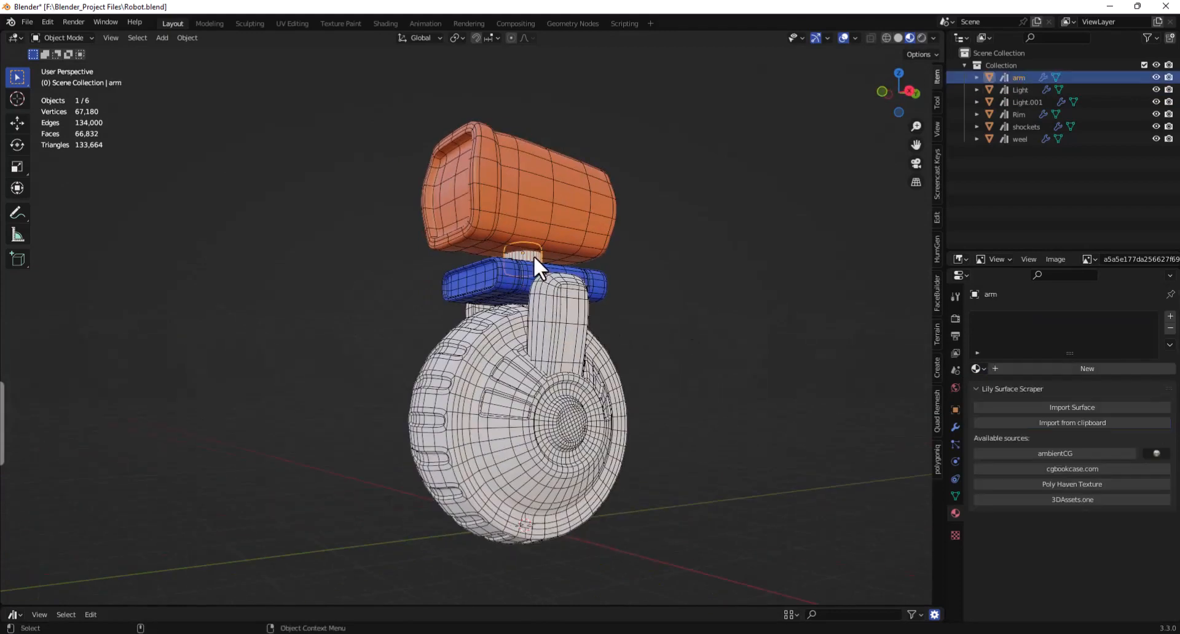
click(647, 282)
middle_drag(685, 279, 663, 288)
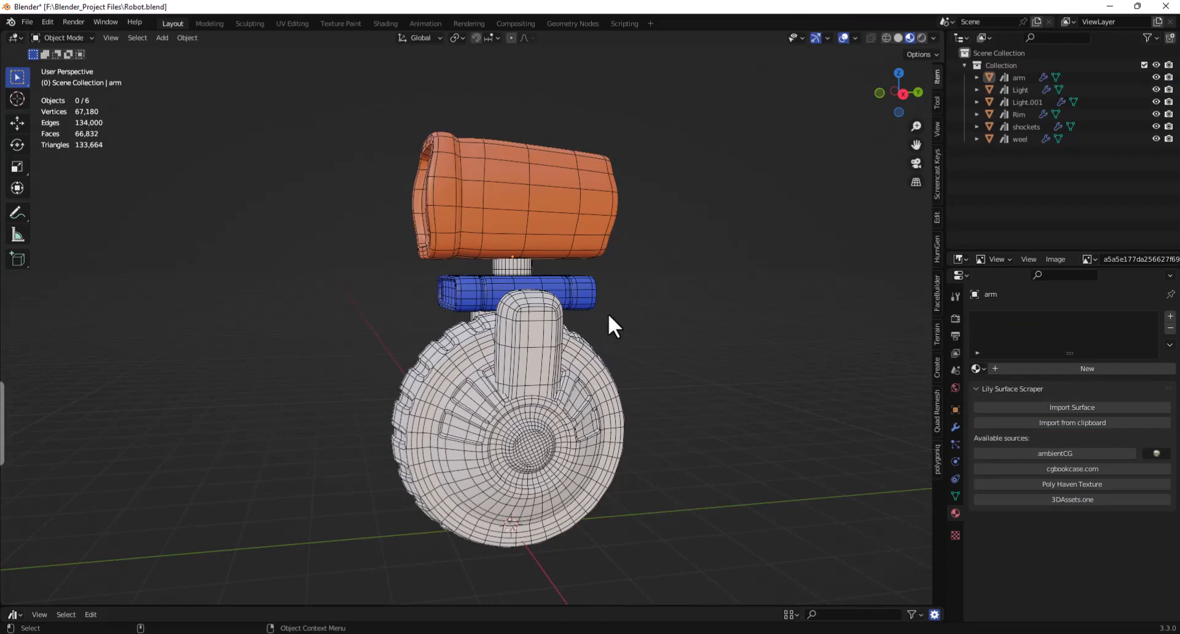
click(515, 266)
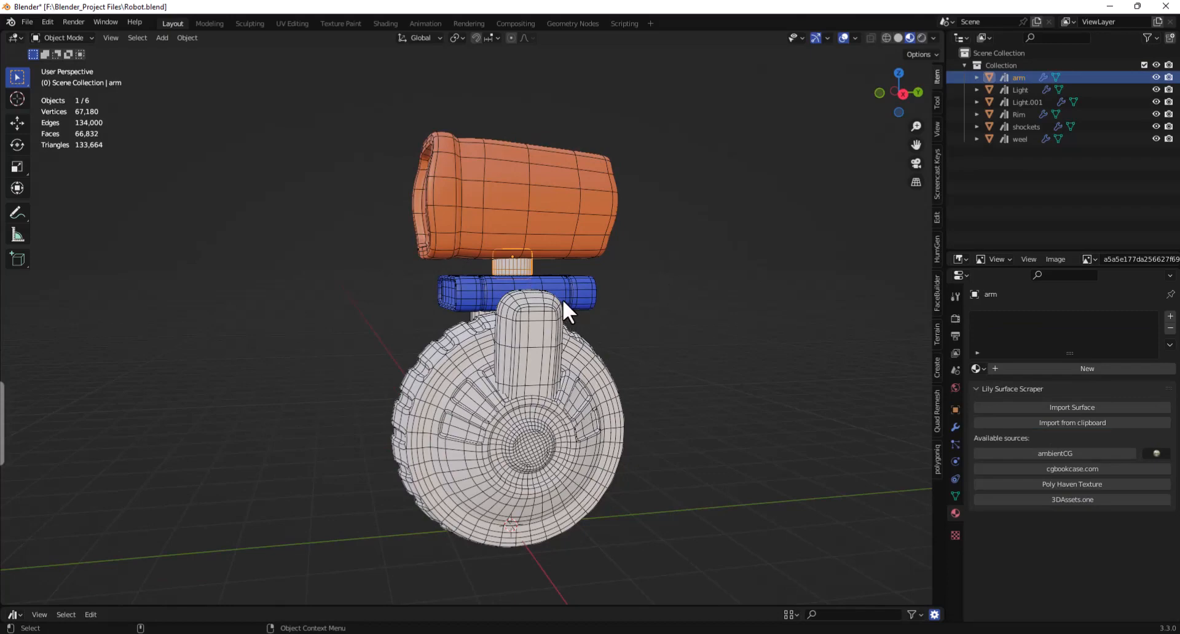
click(673, 327)
scroll(581, 322, down, 4)
scroll(584, 316, up, 3)
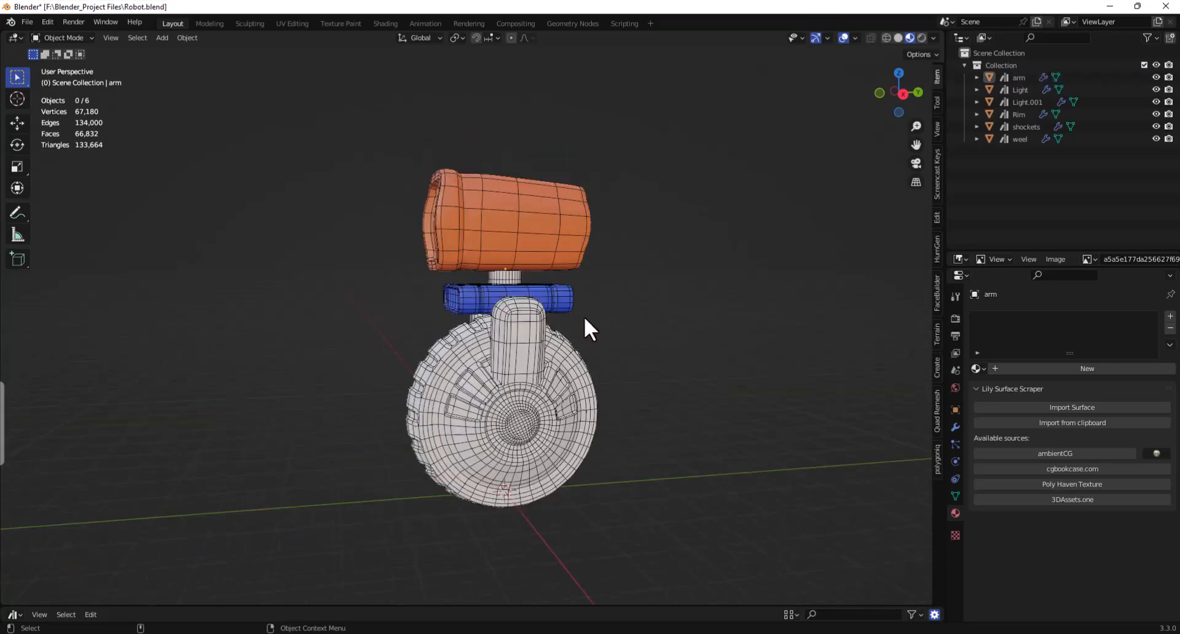